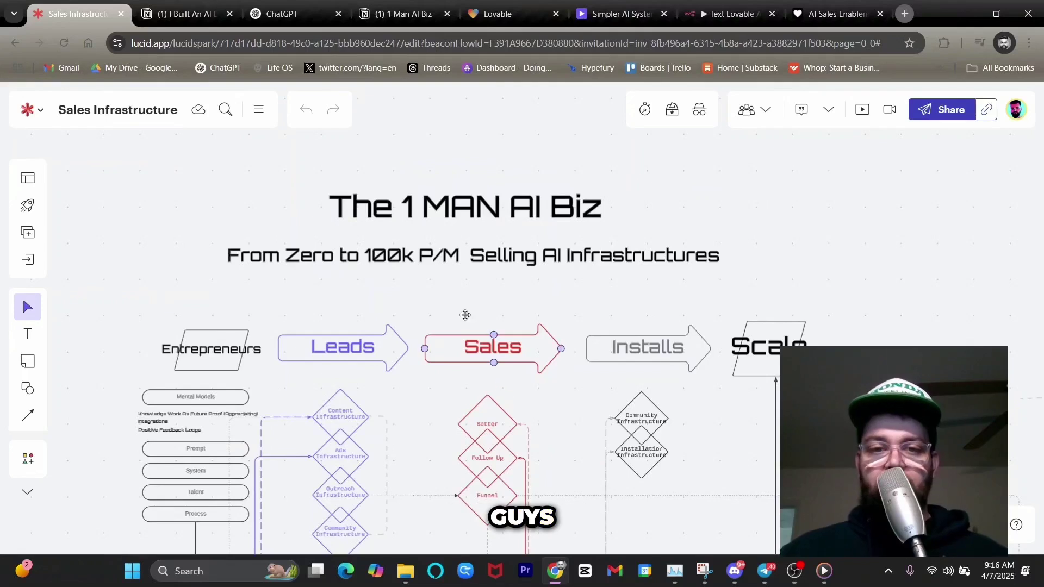
Step: Examine the Sales Infrastructure board, focusing on the Funnel node beneath the Sales arrow
drag(440, 305, 476, 299)
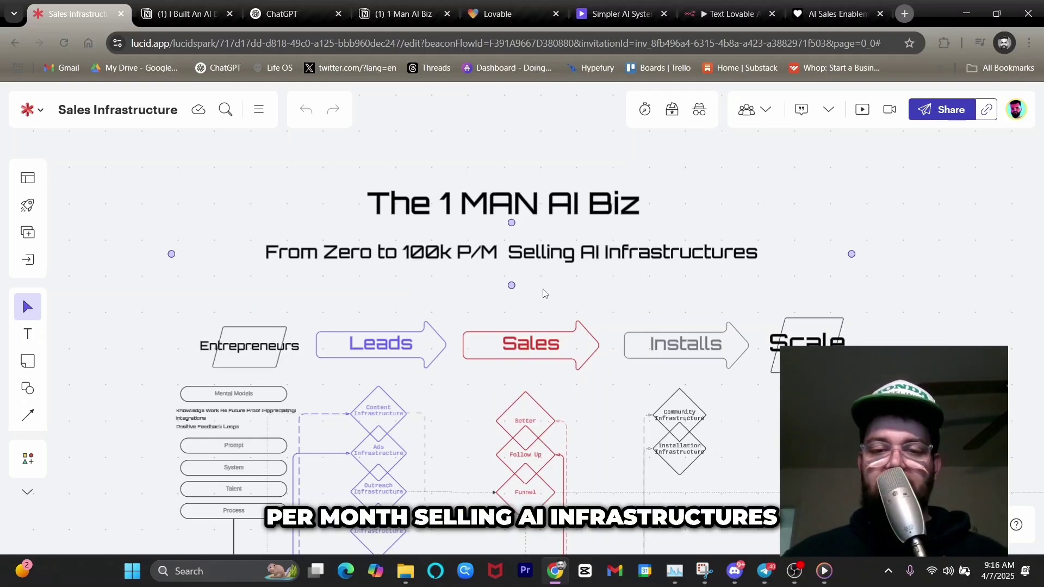
scroll(462, 293, down, 4)
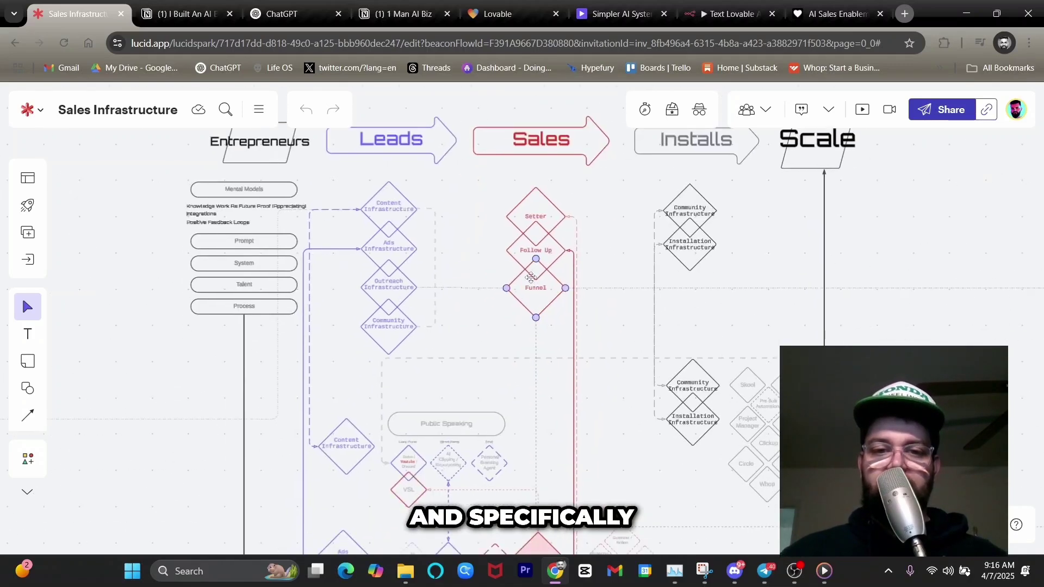
scroll(537, 299, up, 5)
scroll(537, 299, up, 3)
scroll(516, 296, up, 1)
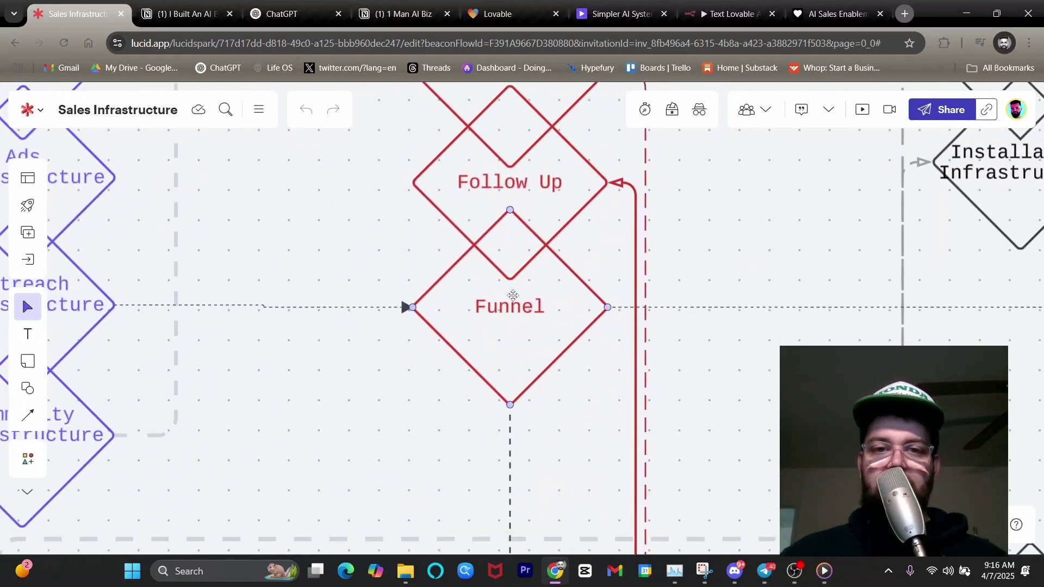
Step: Switch to the Notion funnel page and read through the Agenda items and the paragraph describing the AI-enabled funnel
click(183, 13)
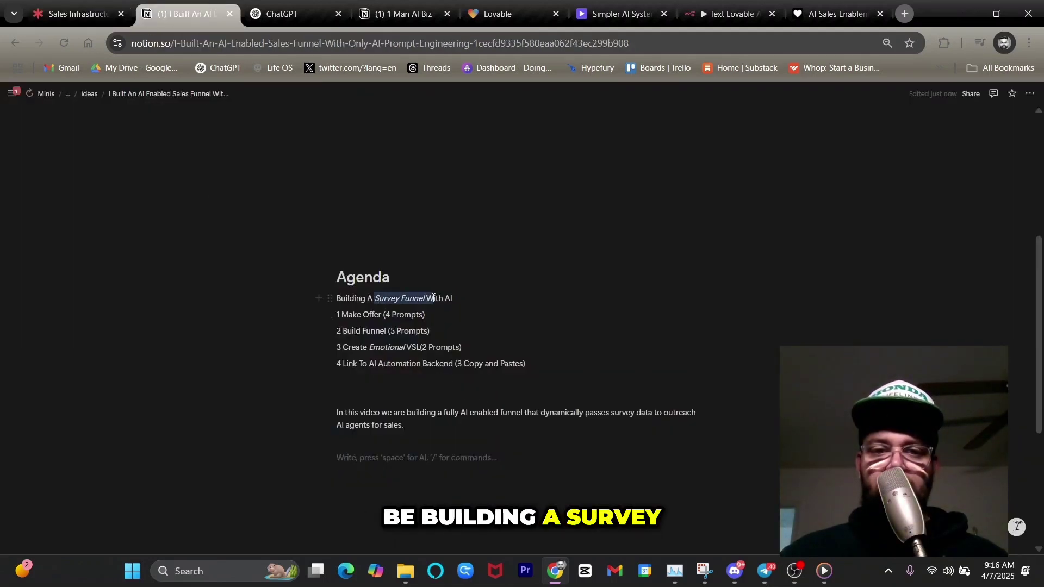
drag(433, 297, 434, 298)
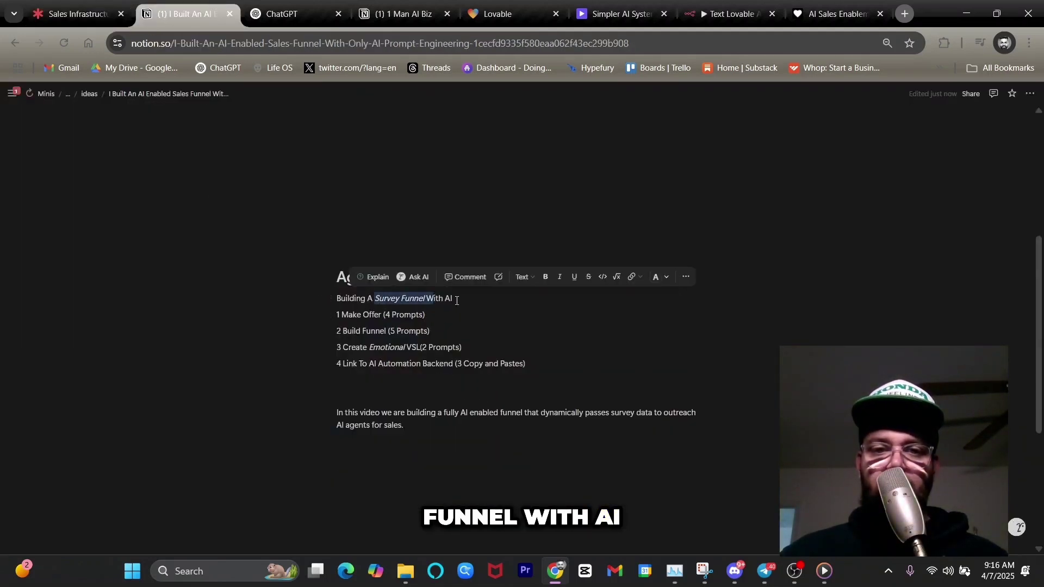
drag(334, 314, 370, 373)
click(343, 321)
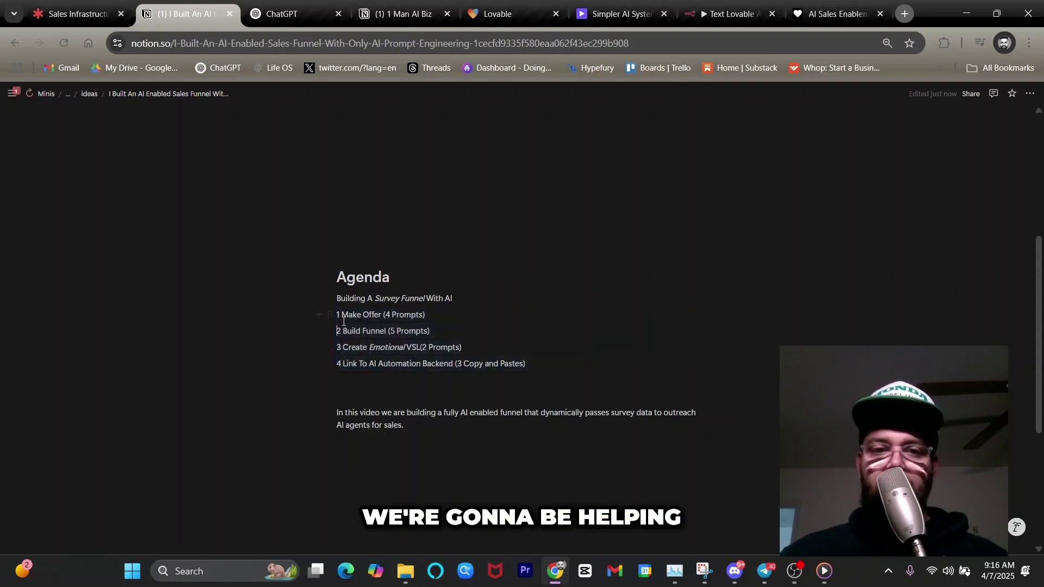
drag(343, 314, 389, 311)
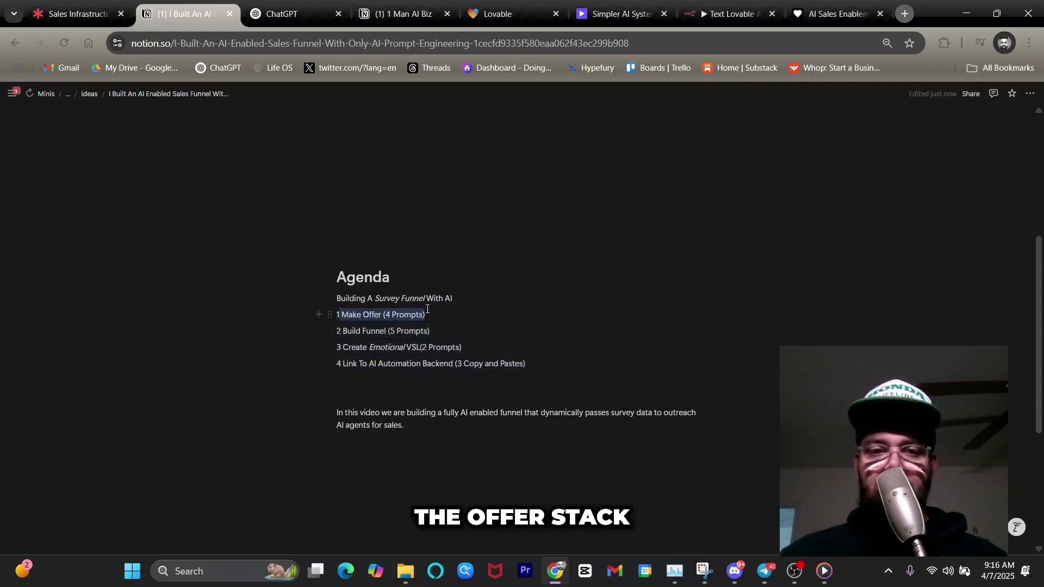
drag(343, 331, 443, 334)
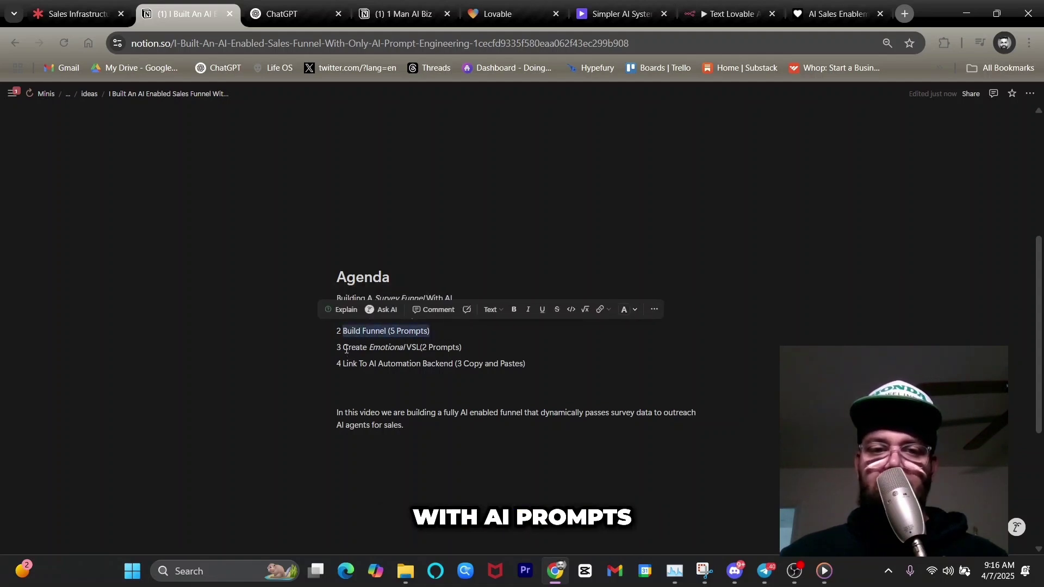
drag(346, 350, 522, 364)
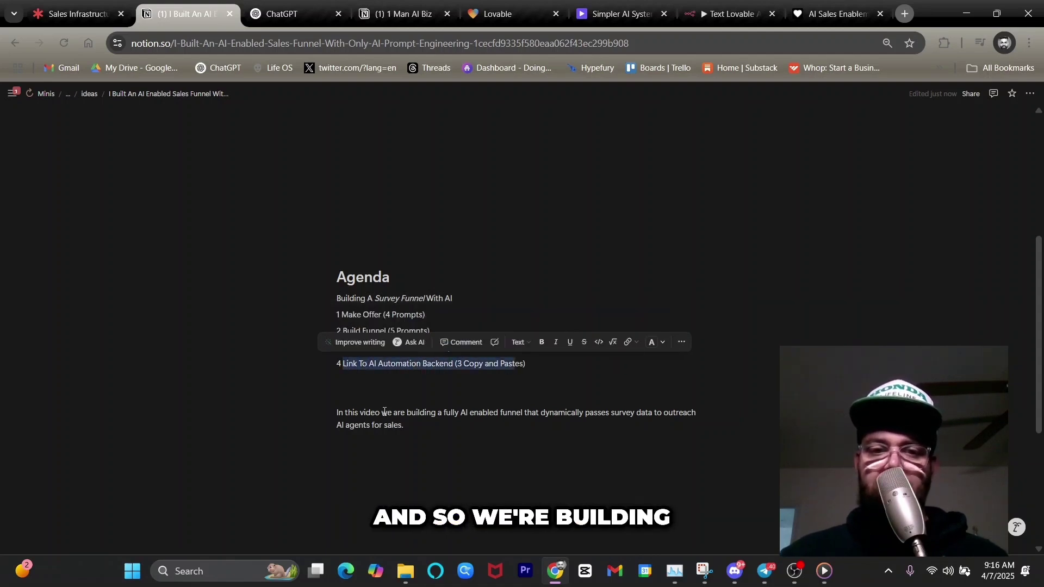
drag(381, 413, 608, 420)
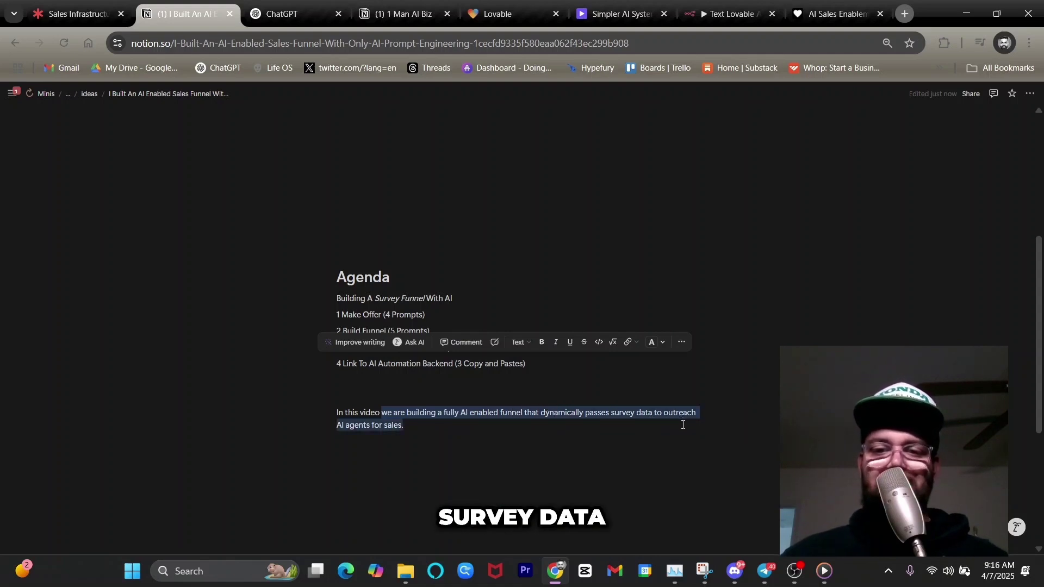
click(415, 430)
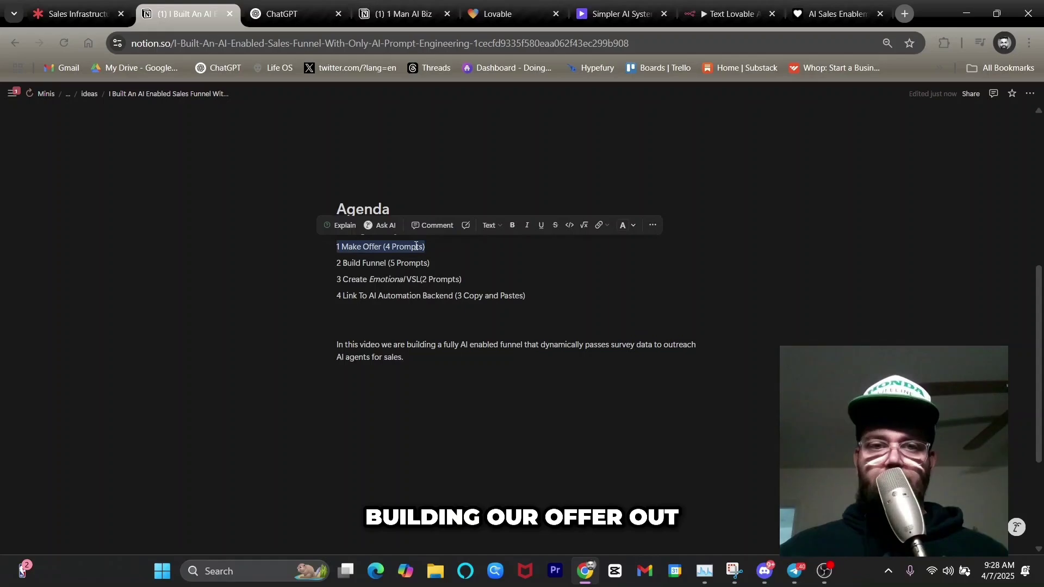
Step: Open Core Business Building Prompts from the 1 Man AI Biz gallery as a full page and retitle it Core Offer Building Prompts
click(285, 16)
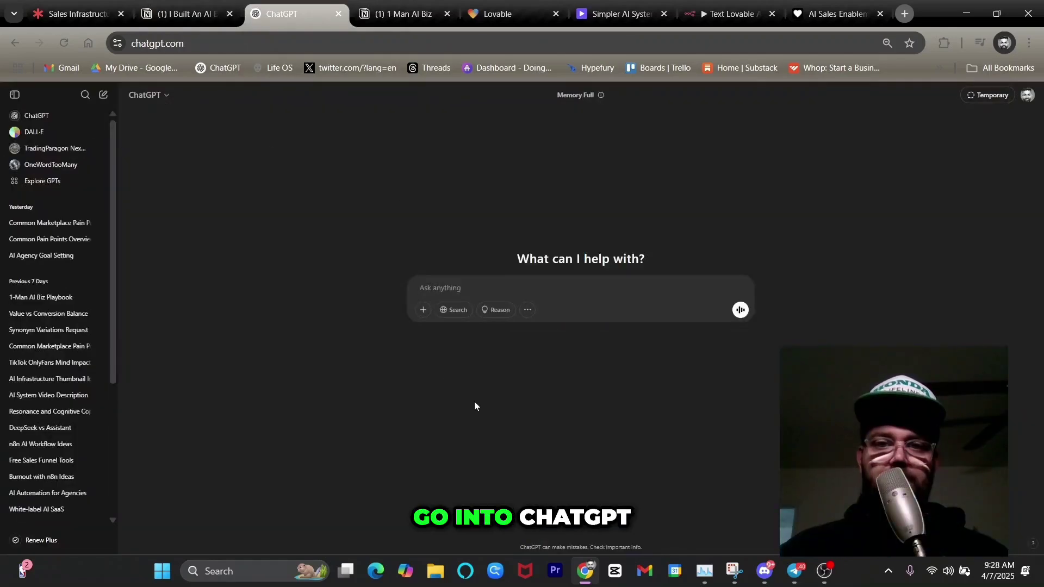
click(422, 11)
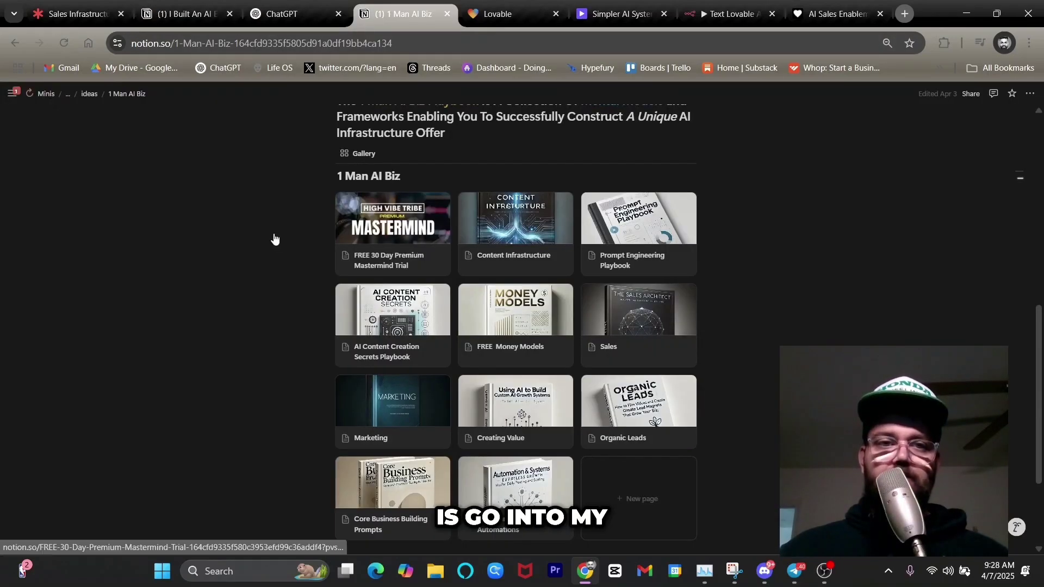
scroll(273, 380, down, 3)
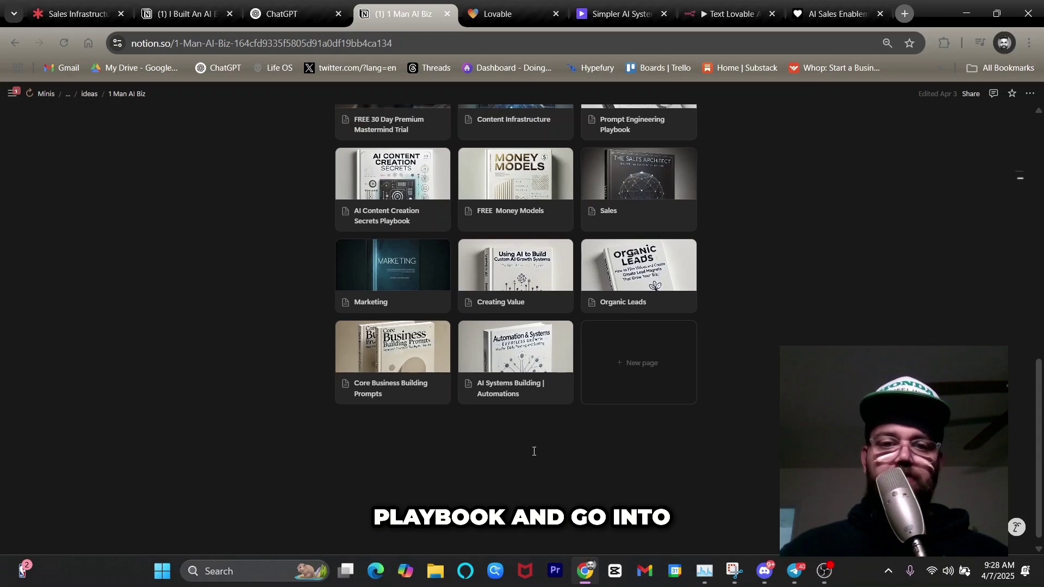
click(407, 387)
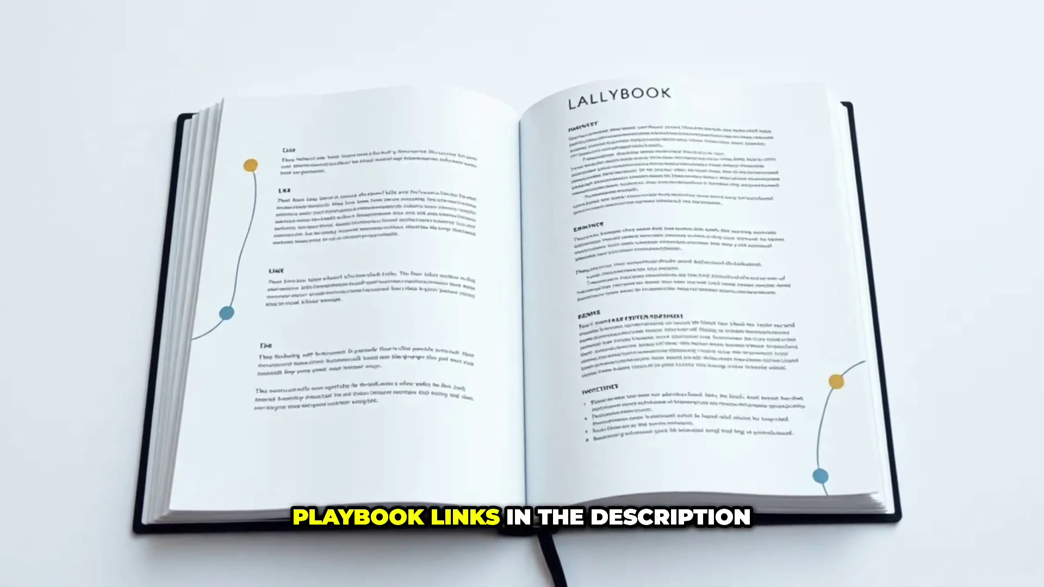
click(543, 94)
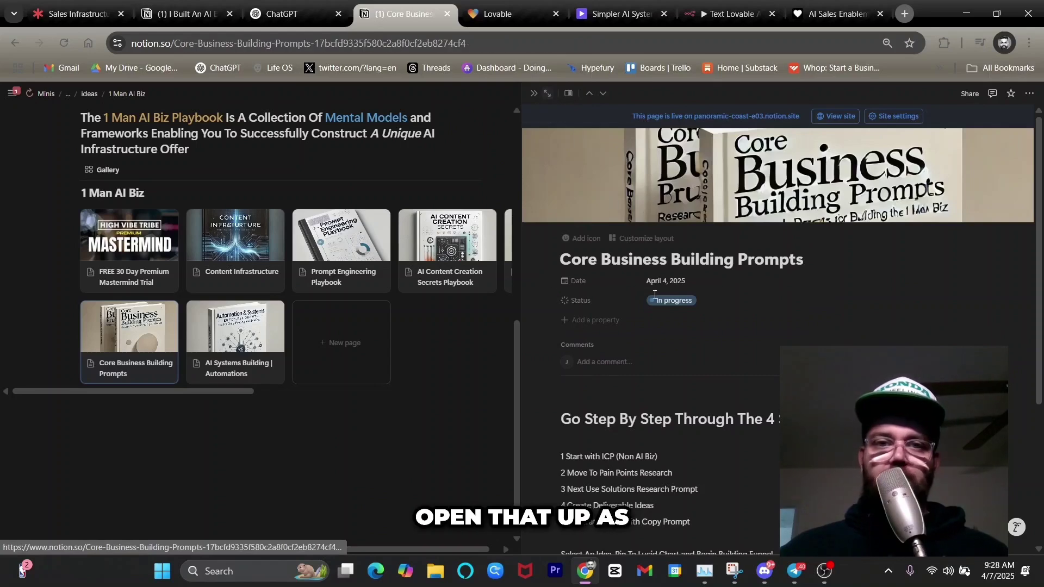
scroll(350, 287, down, 8)
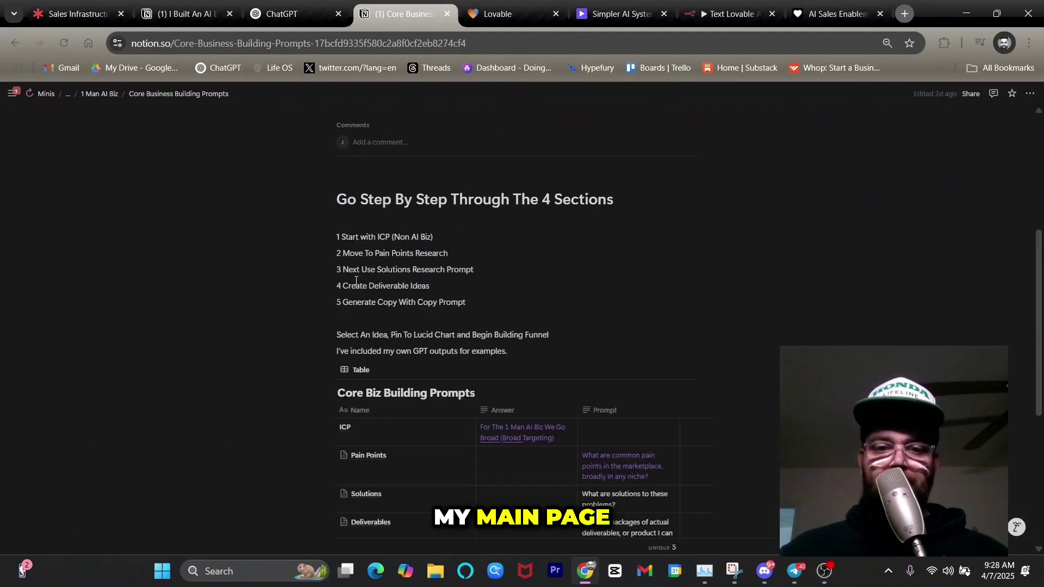
scroll(350, 287, up, 6)
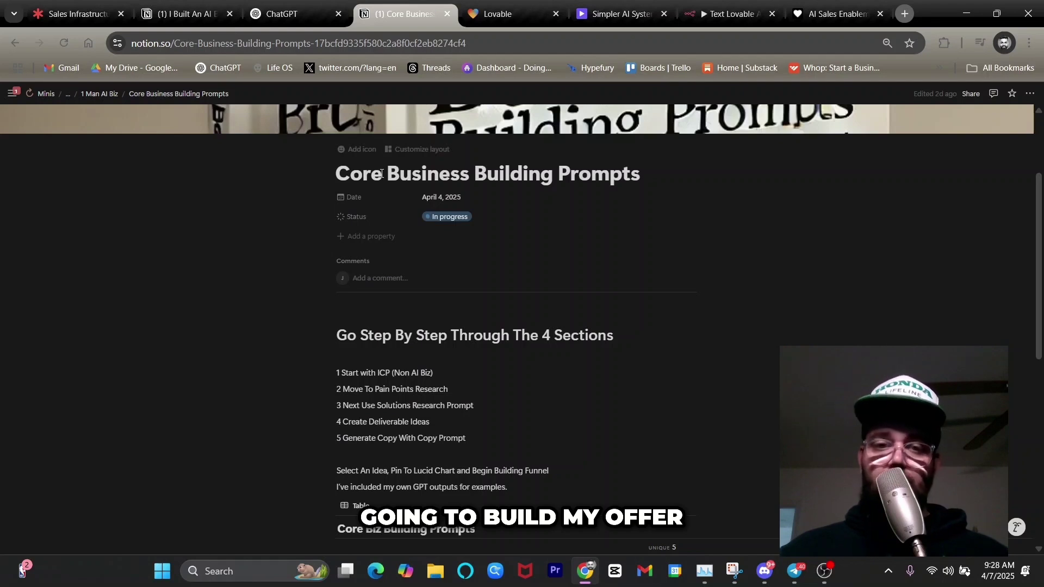
Step: Copy the Pain Points prompt from the Core Biz Building Prompts table
scroll(284, 343, down, 6)
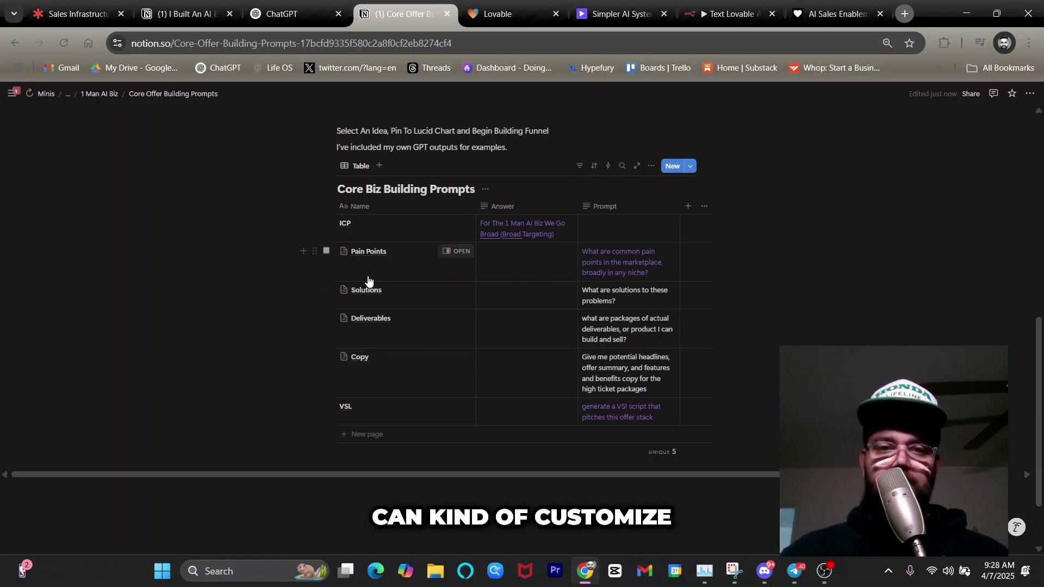
triple_click(601, 254)
right_click(601, 254)
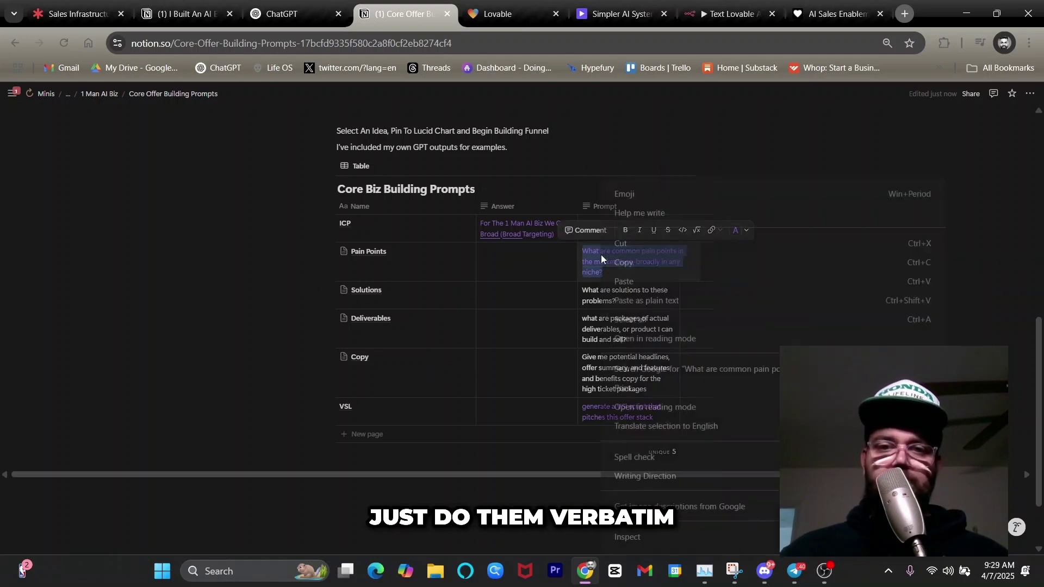
click(614, 260)
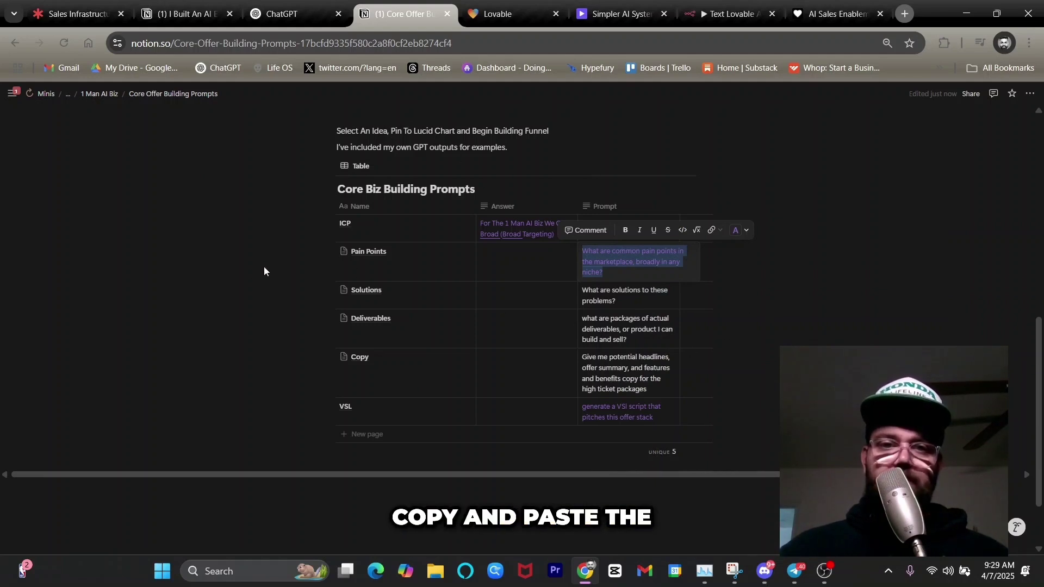
click(289, 266)
Step: Read through the five numbered steps under Go Step By Step Through The 4 Sections, from ICP to copy generation
scroll(297, 275, up, 5)
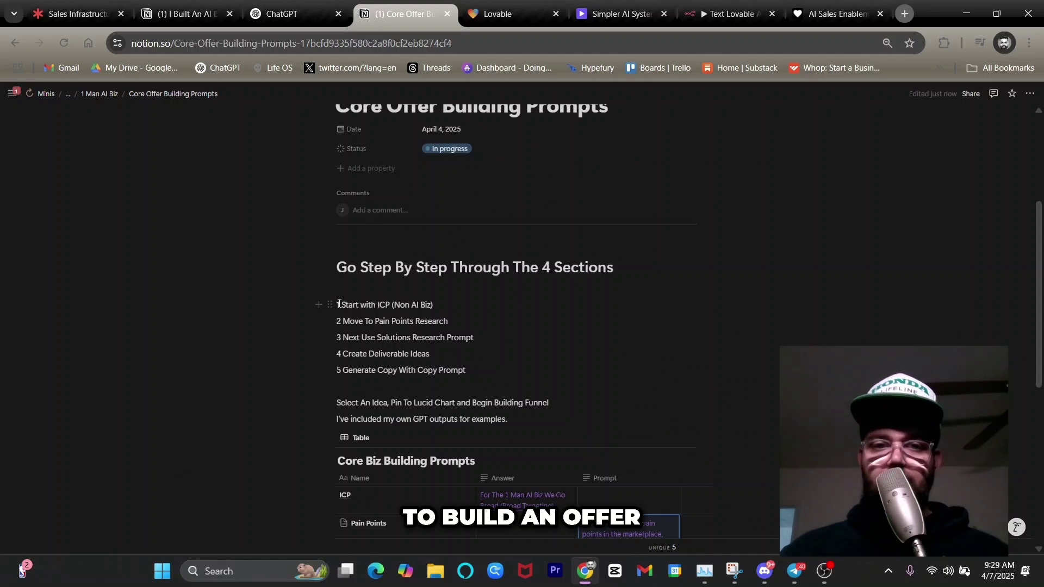
drag(351, 308, 436, 306)
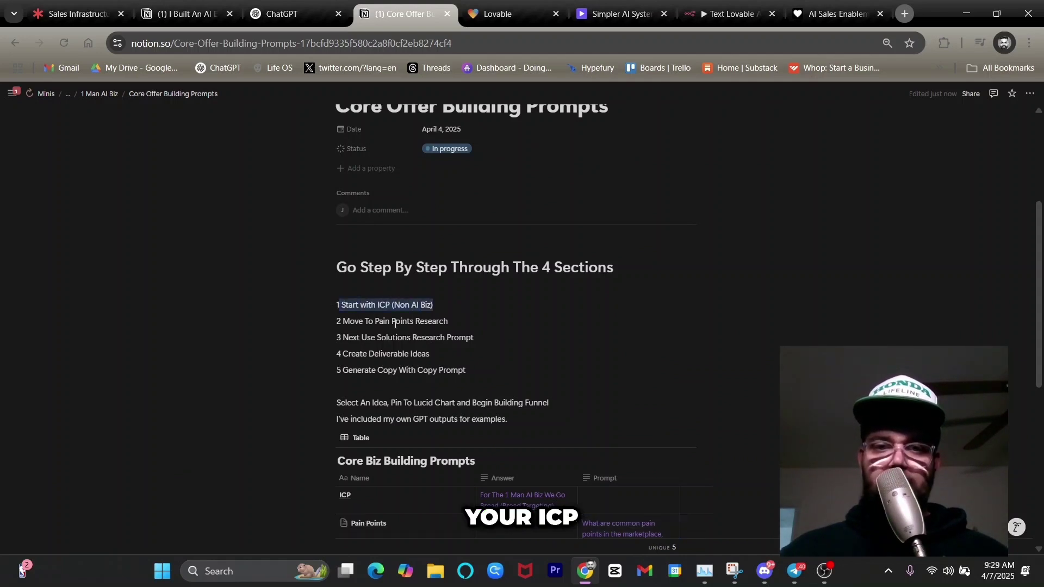
drag(343, 322, 450, 321)
drag(372, 338, 474, 339)
drag(348, 355, 430, 355)
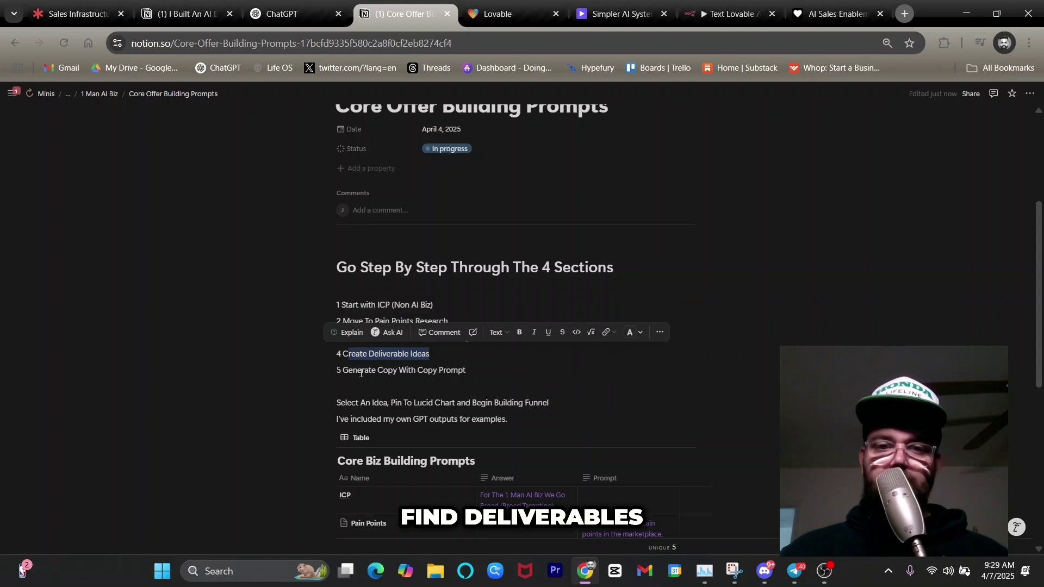
drag(360, 373, 467, 371)
click(492, 372)
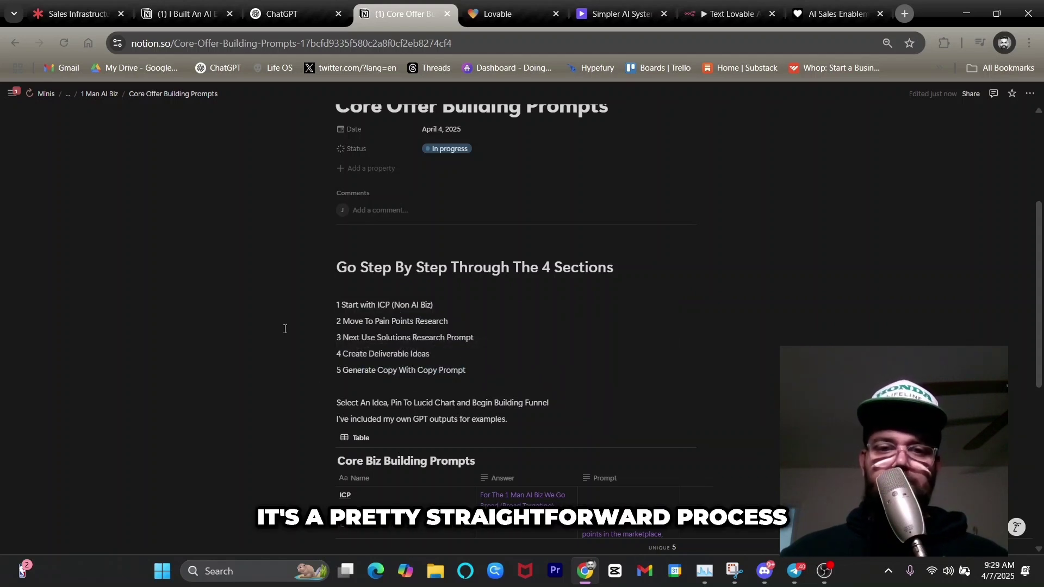
Step: Switch to ChatGPT and paste the copied pain points prompt as plain text into a new chat
click(281, 16)
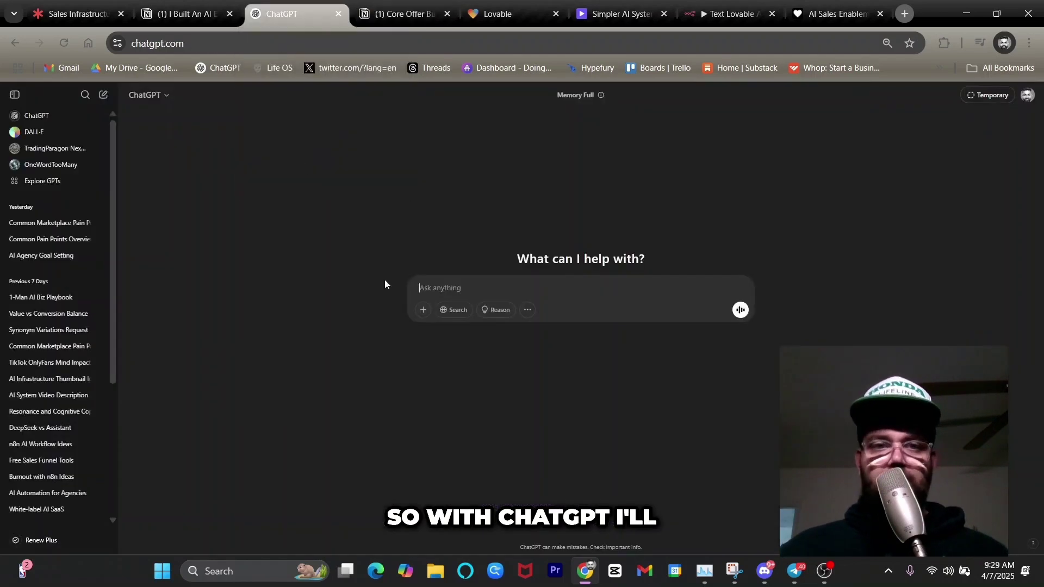
right_click(509, 289)
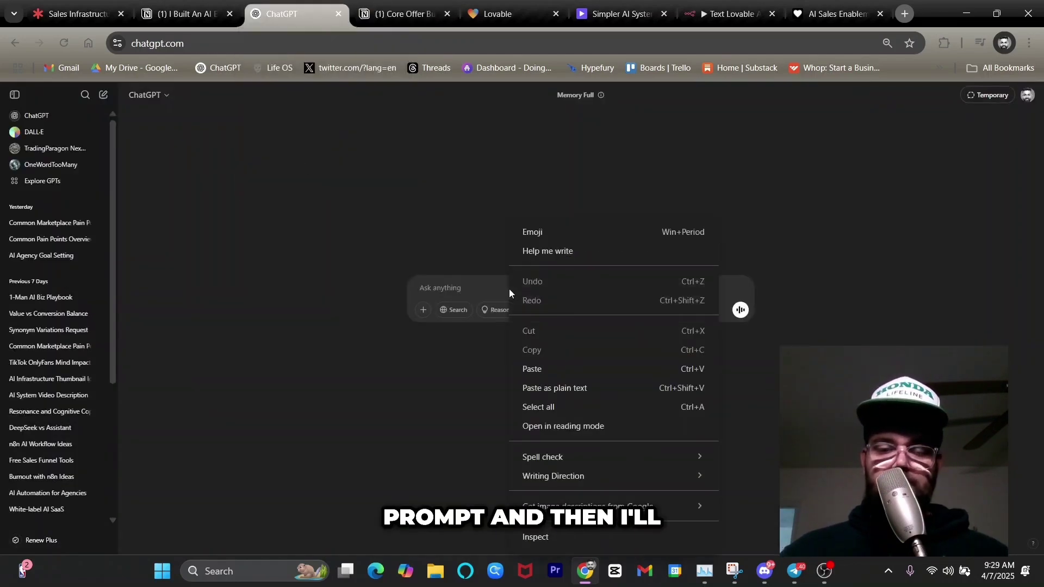
click(553, 383)
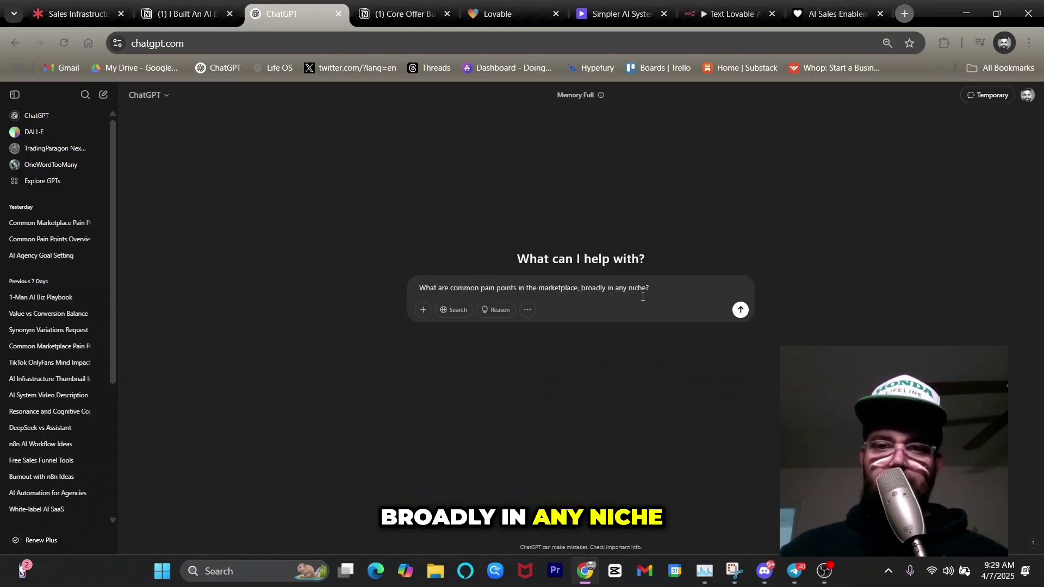
Step: Append "(That a 1 man AI business could solve)" to the pain points question and send it
text((The)
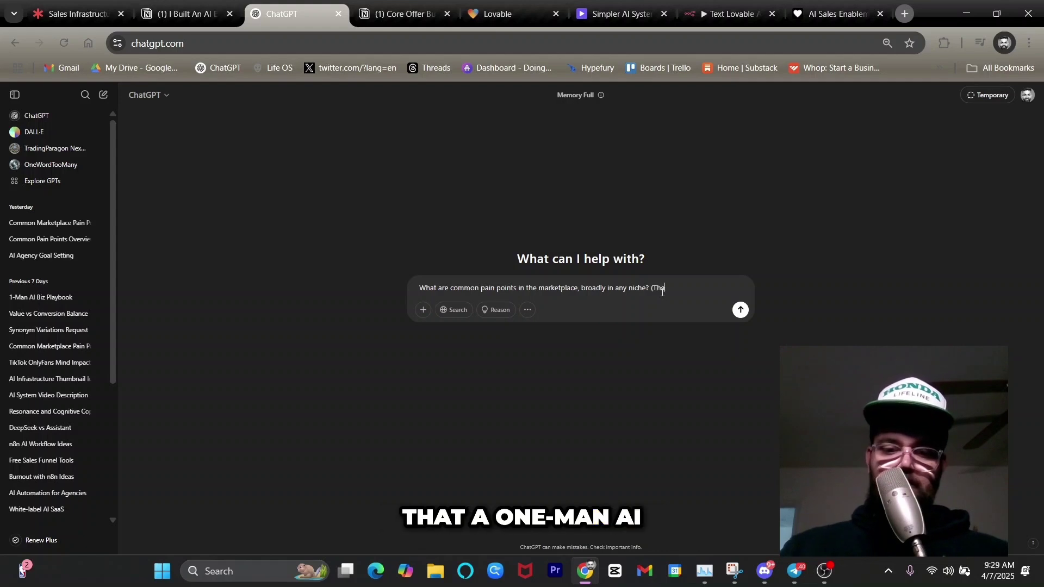
text(t a 1 man AI )
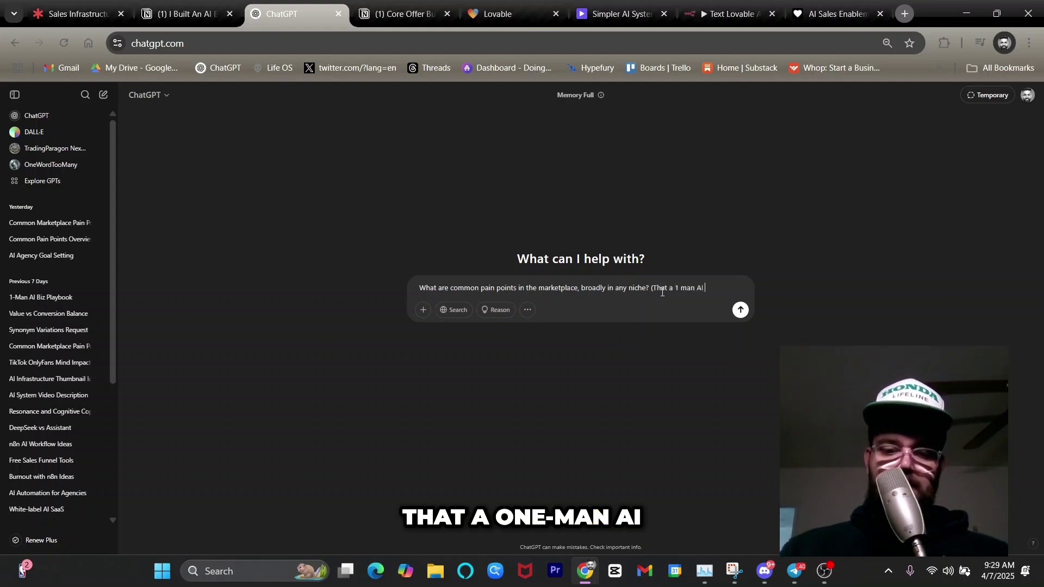
text(business could)
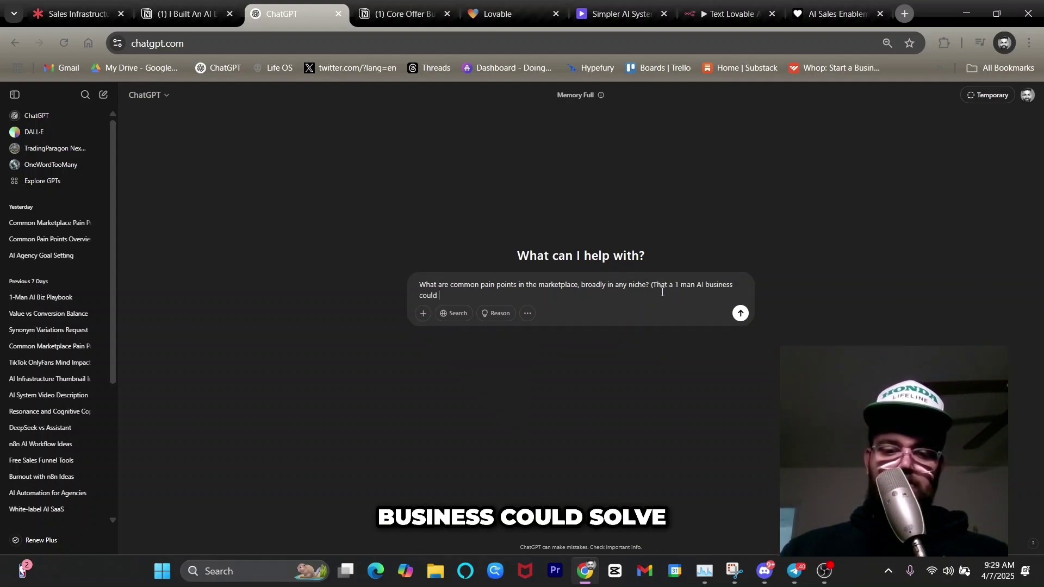
text( sol)
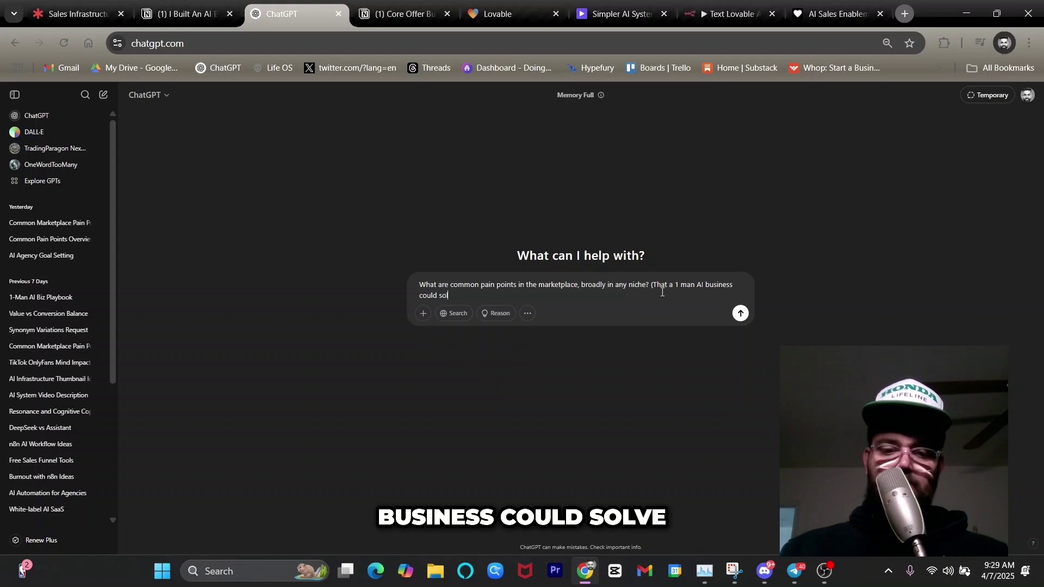
text(ve)
key(Return)
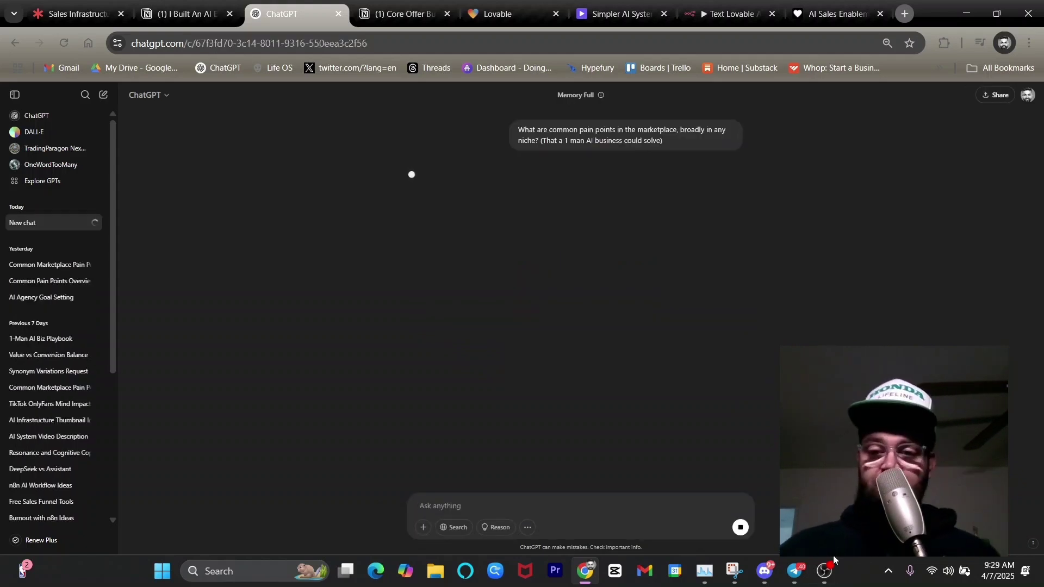
click(825, 569)
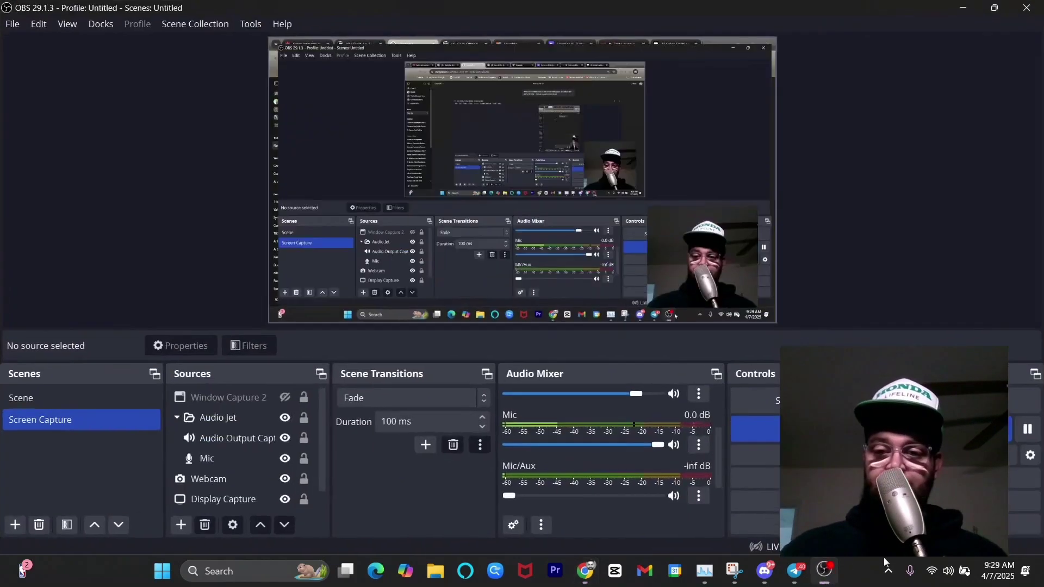
click(956, 6)
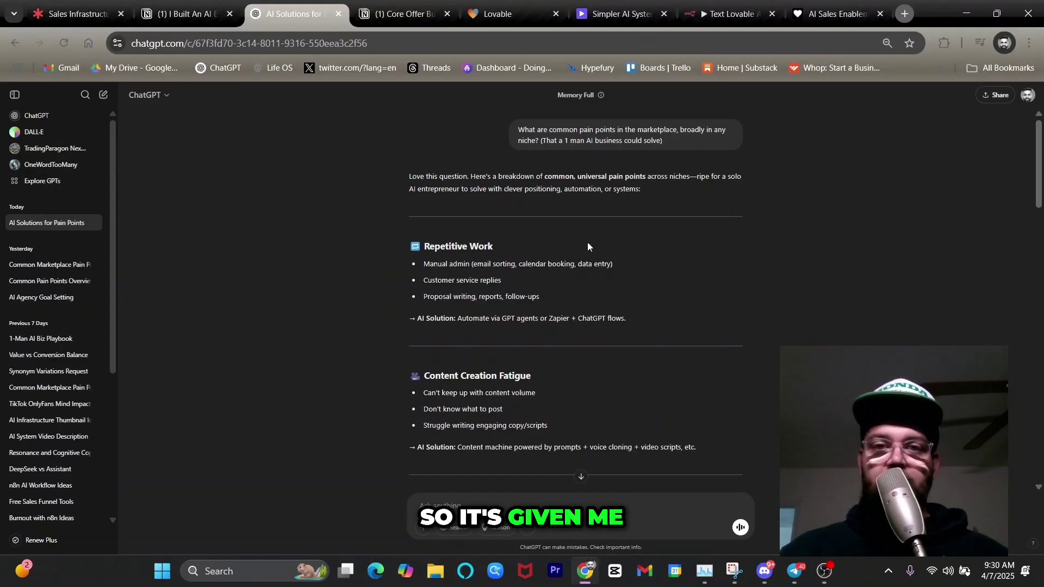
Step: Copy the Solutions prompt from the Core Biz Building Prompts table in Notion
scroll(544, 245, down, 15)
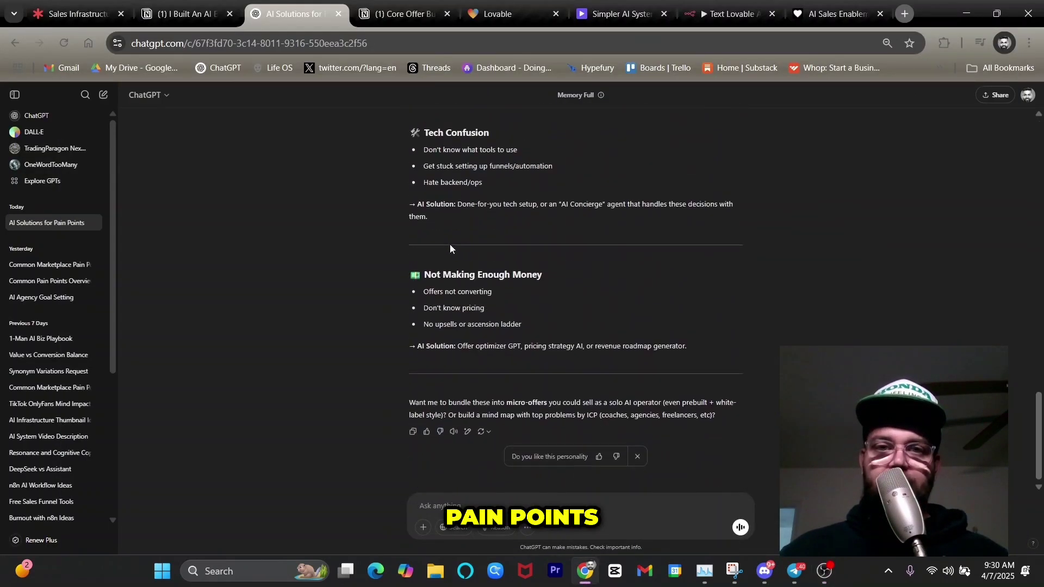
click(402, 14)
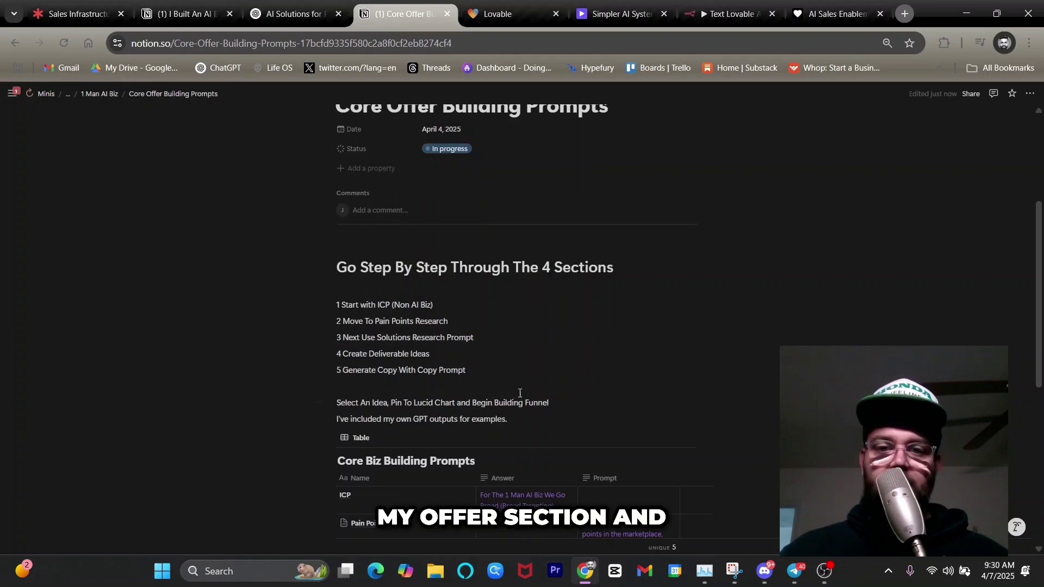
scroll(527, 402, down, 3)
scroll(508, 307, down, 3)
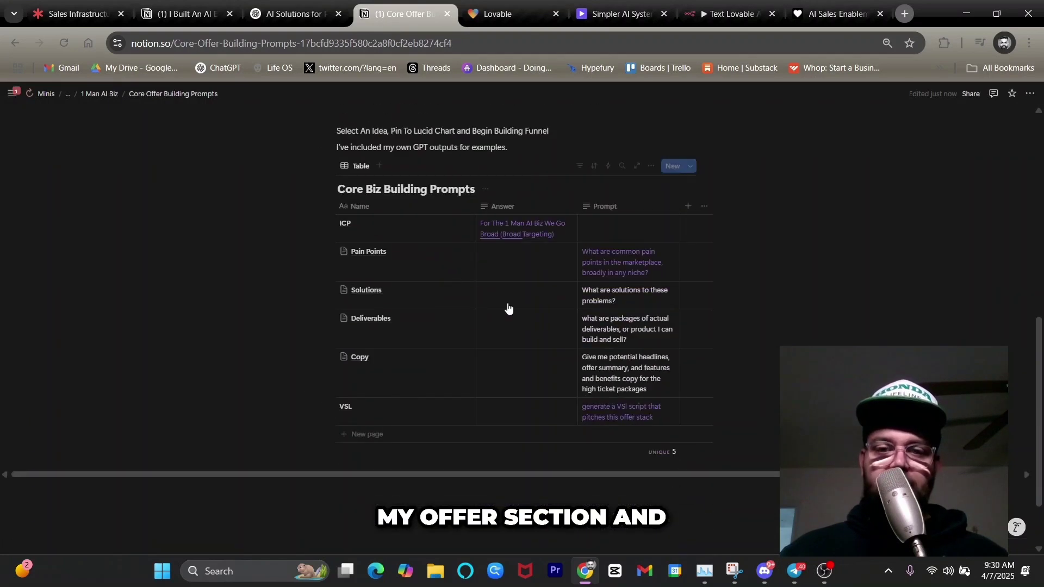
triple_click(594, 299)
right_click(593, 294)
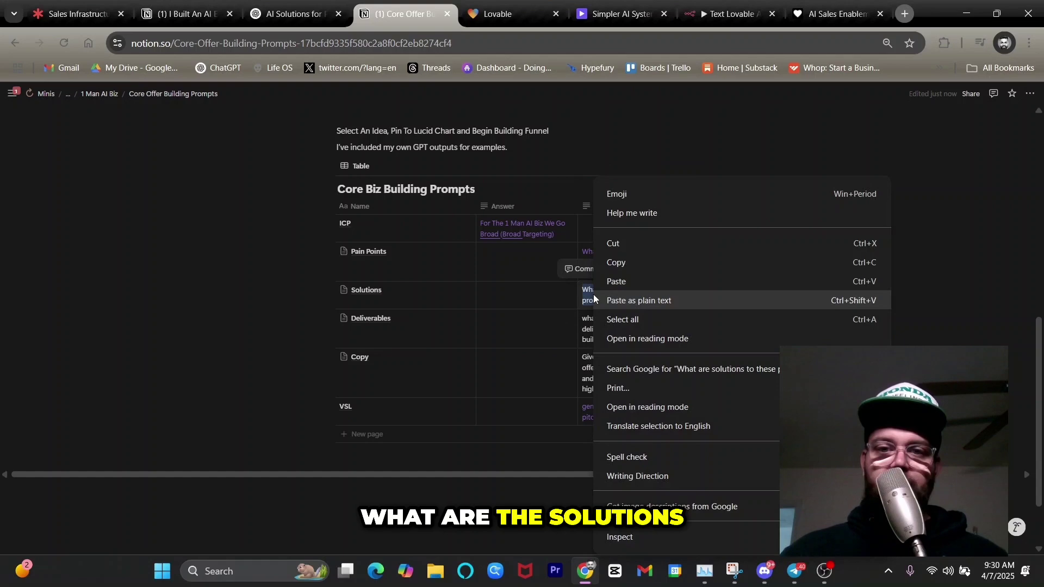
click(612, 263)
Step: Send "What are solutions to these problems?" in the ChatGPT pain points chat and look through the suggested solutions
click(302, 7)
right_click(472, 504)
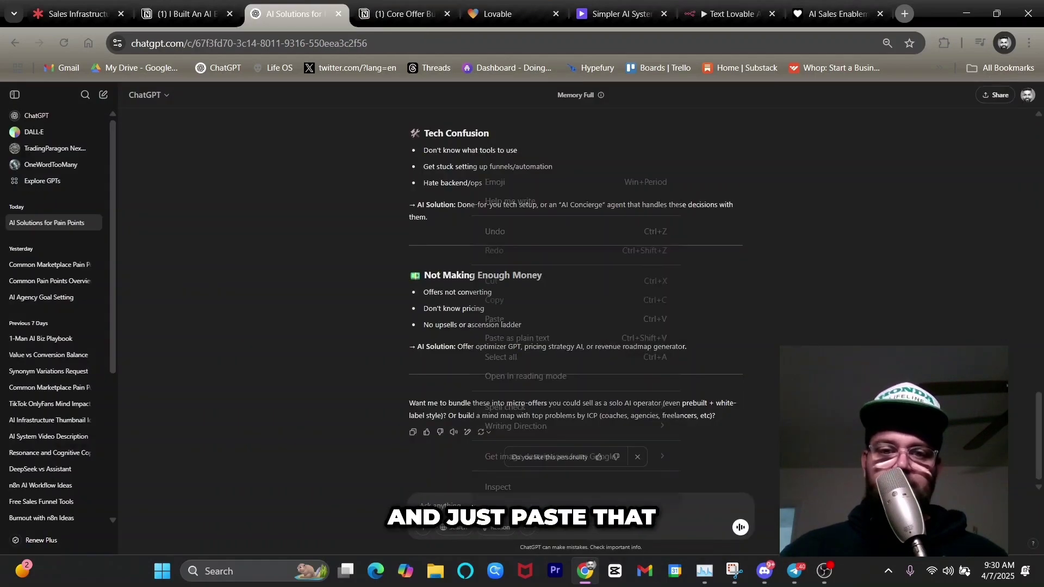
click(526, 321)
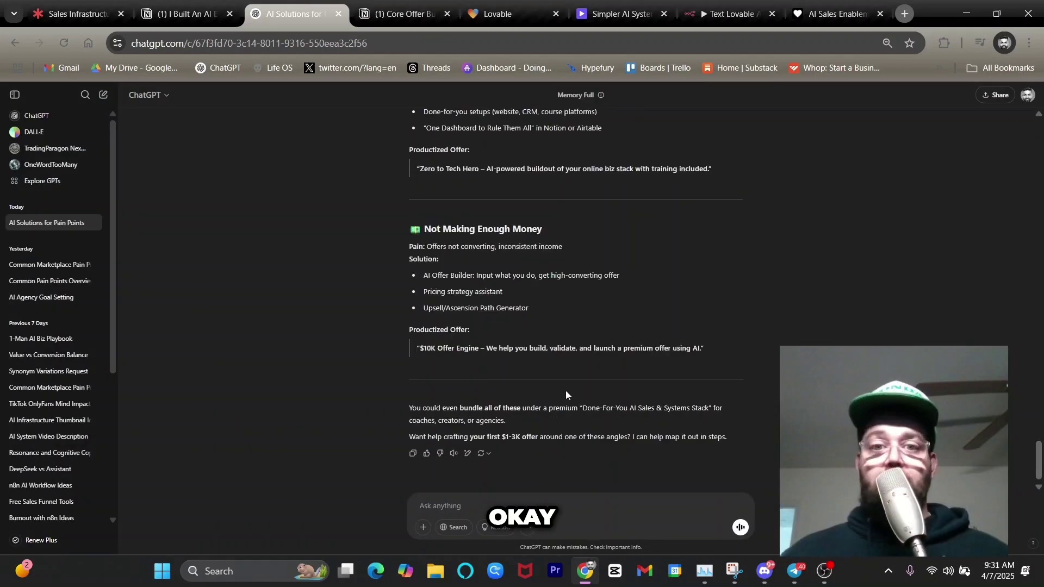
scroll(565, 390, up, 15)
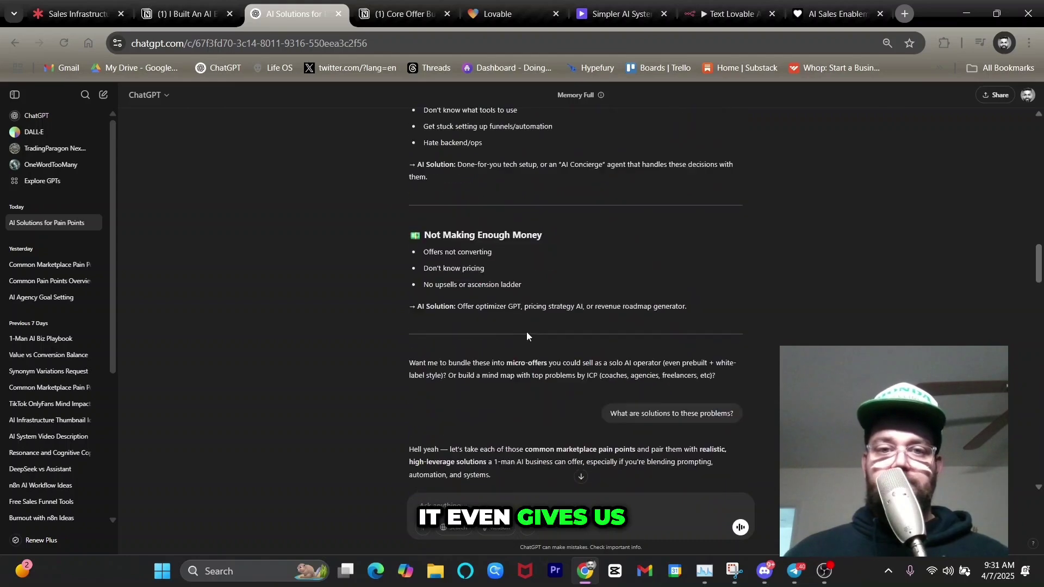
scroll(445, 281, down, 15)
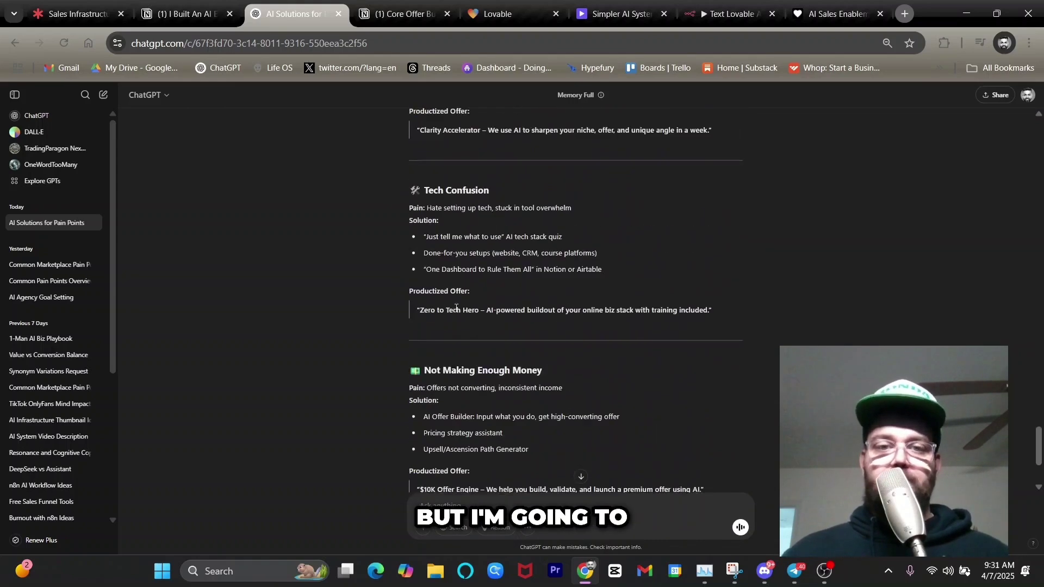
Step: Switch back to the Notion prompts table and copy the Deliverables prompt about packages to build and sell
key(ctrl+Tab)
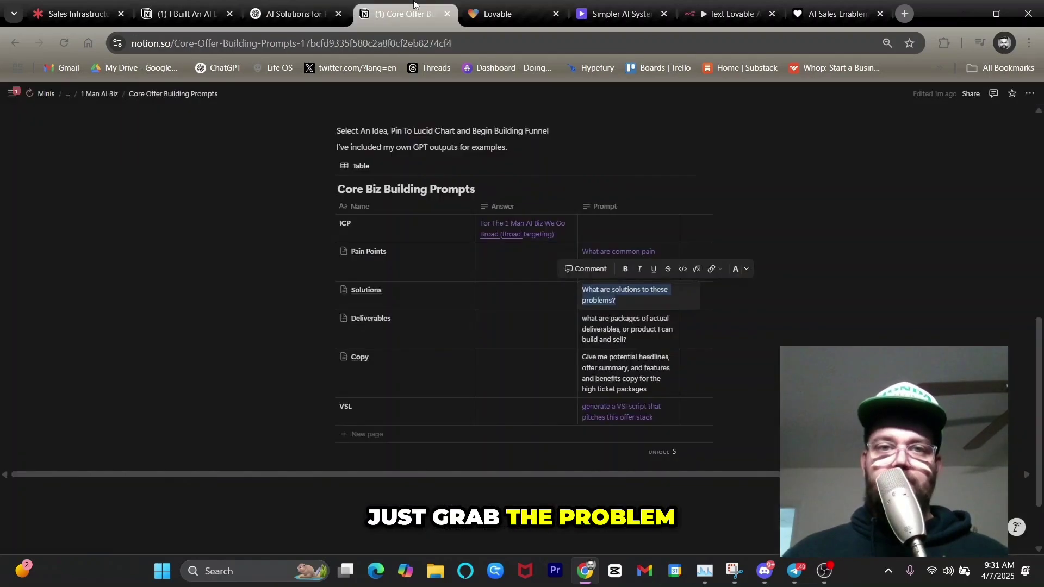
triple_click(616, 323)
right_click(612, 323)
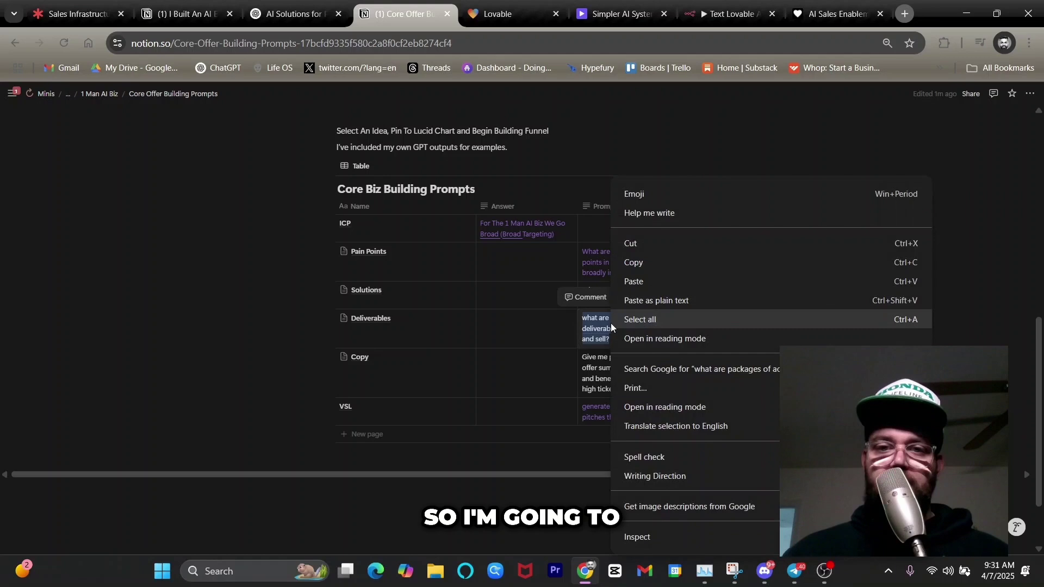
click(666, 262)
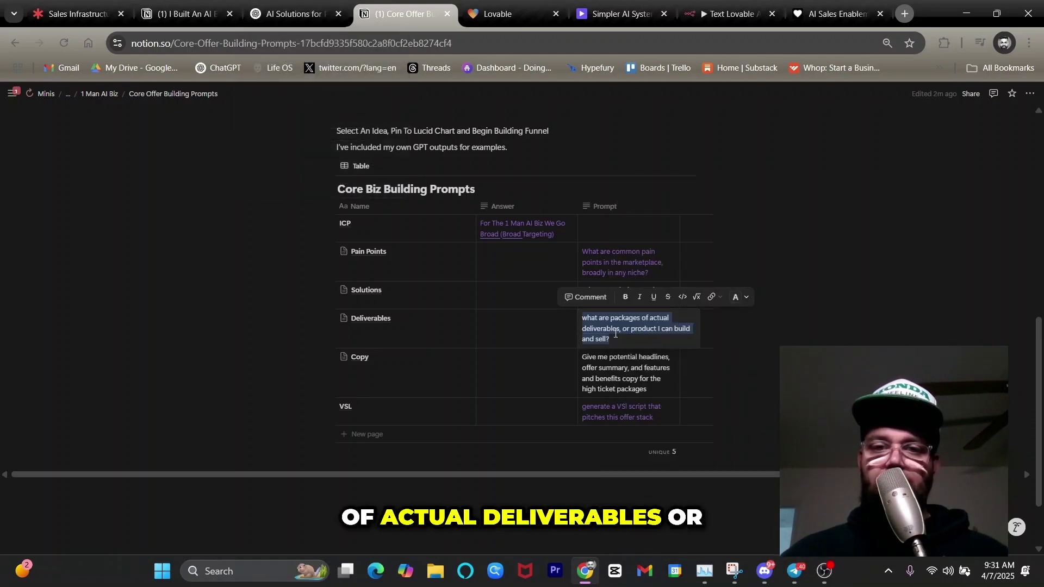
Step: Return to the ChatGPT chat, send the deliverables prompt and look through the proposed packages
click(294, 13)
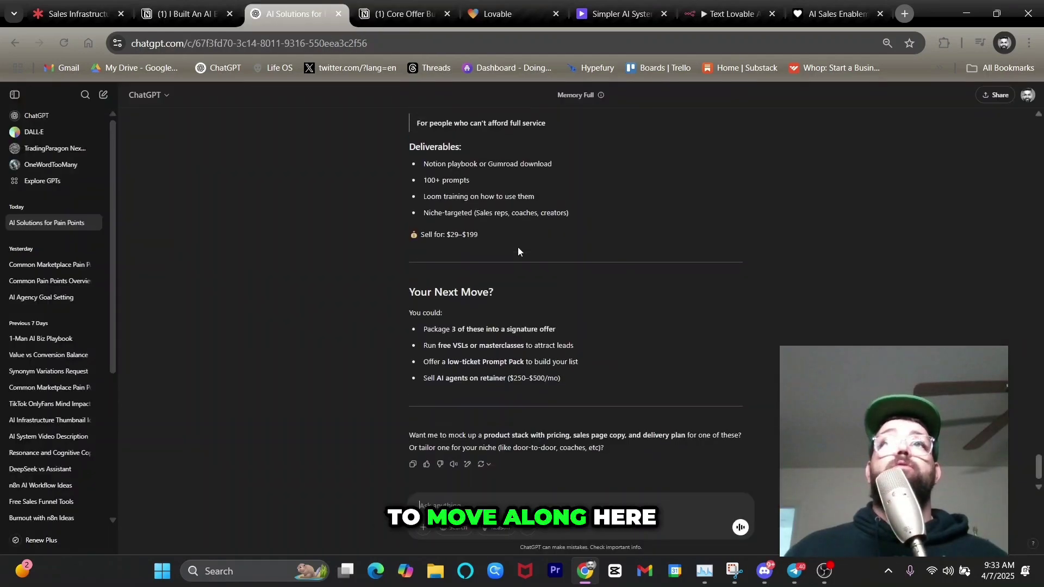
scroll(517, 247, up, 5)
scroll(511, 252, up, 20)
scroll(510, 254, down, 18)
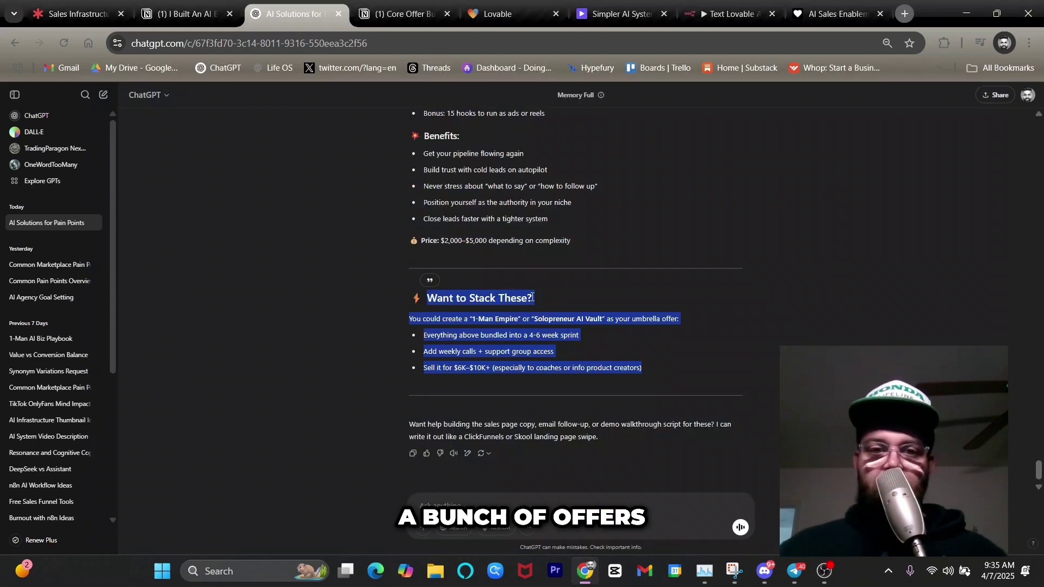
Step: Reply to ChatGPT with its "Want to Stack These?" section pasted in, followed by ".. yes"
scroll(514, 301, up, 14)
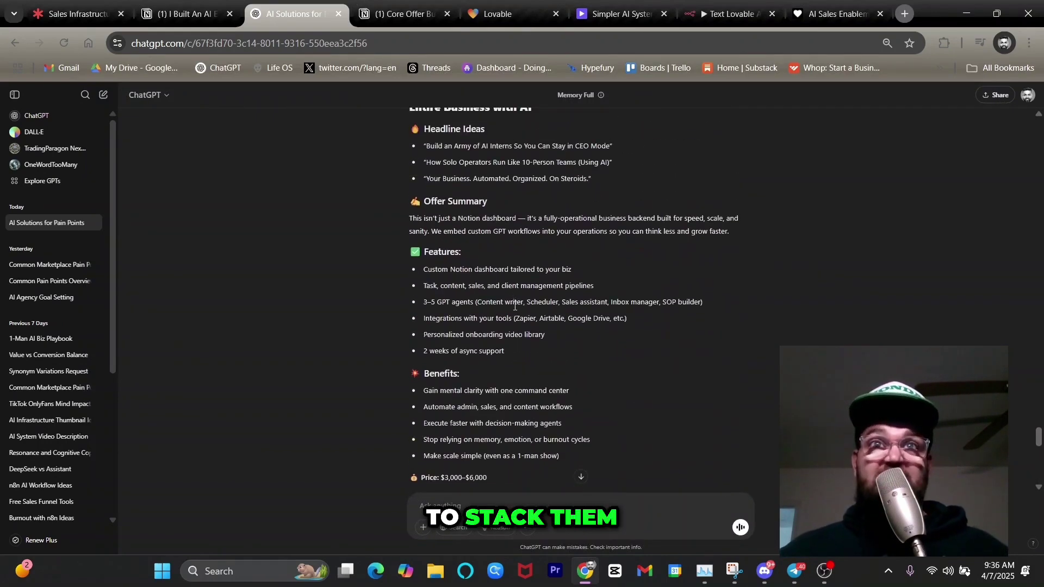
scroll(520, 300, up, 5)
scroll(511, 326, down, 20)
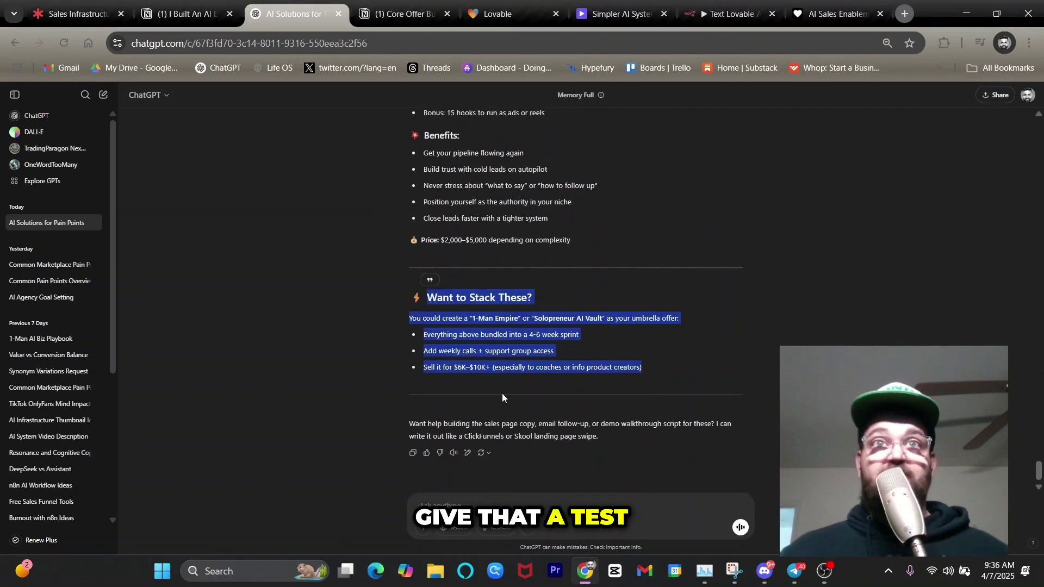
click(481, 493)
key(ctrl+v)
text(.. y)
key(Return)
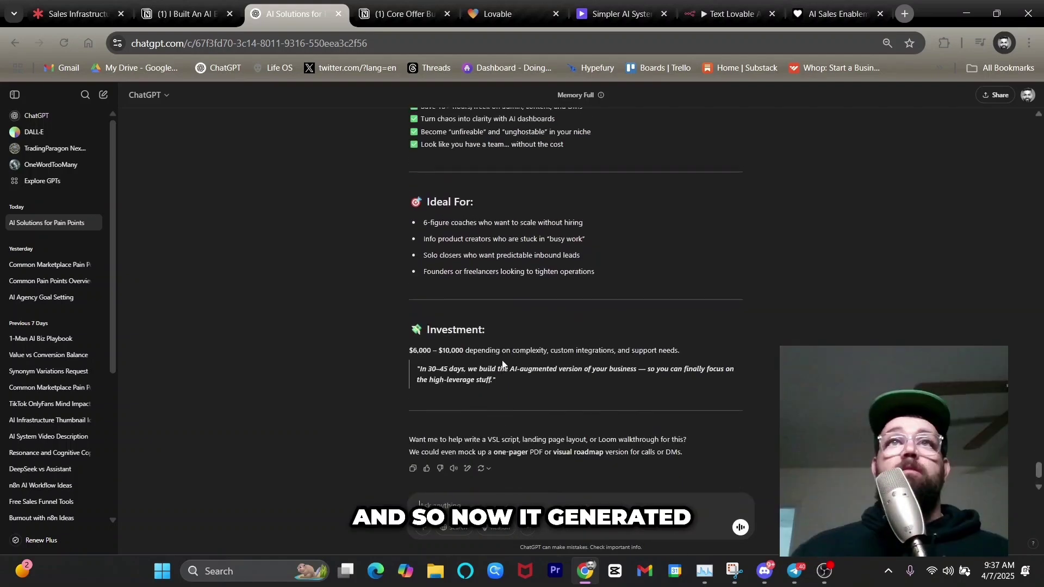
Step: Read through the "The 1-Man Empire" offer, from headline ideas and what's included to the outcomes
scroll(504, 333, up, 10)
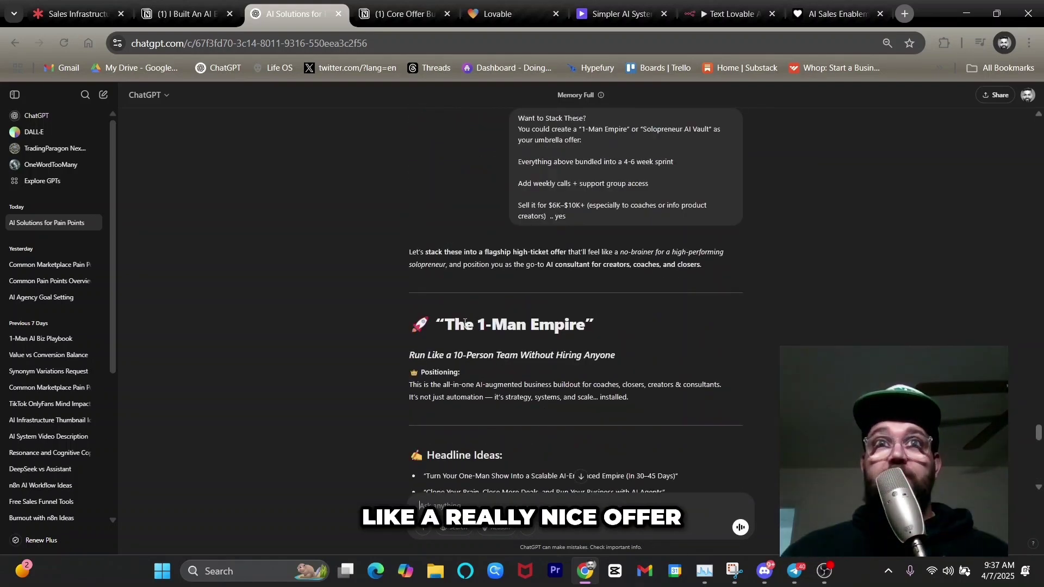
drag(444, 325, 589, 320)
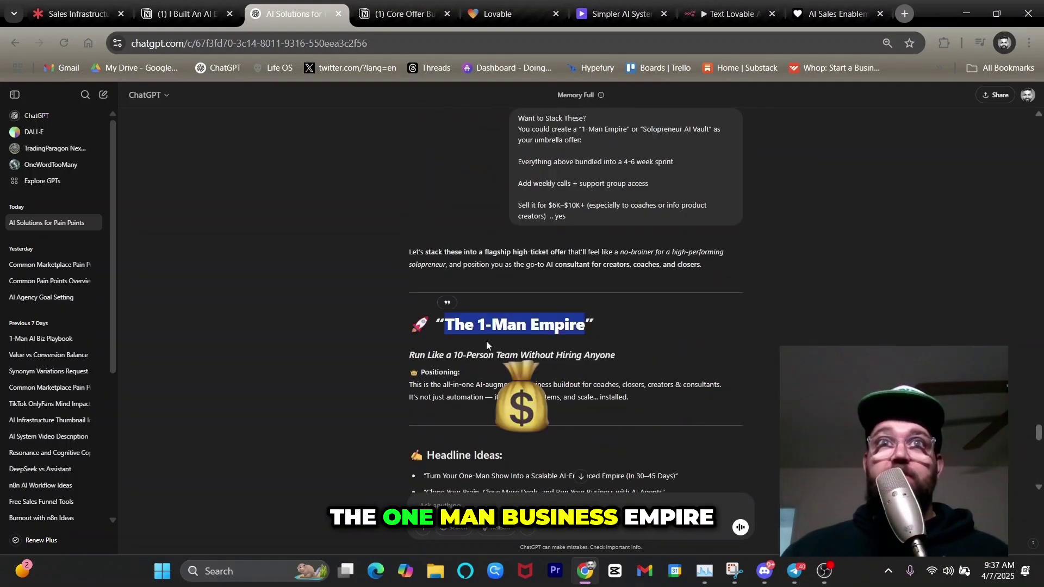
scroll(486, 348, down, 6)
scroll(486, 356, up, 4)
scroll(485, 362, down, 4)
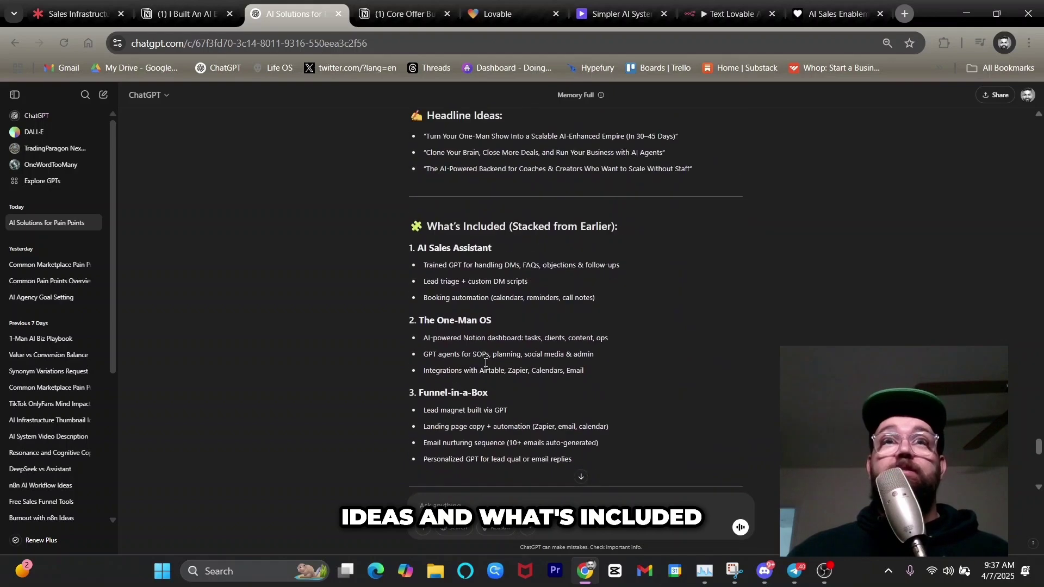
scroll(454, 227, down, 8)
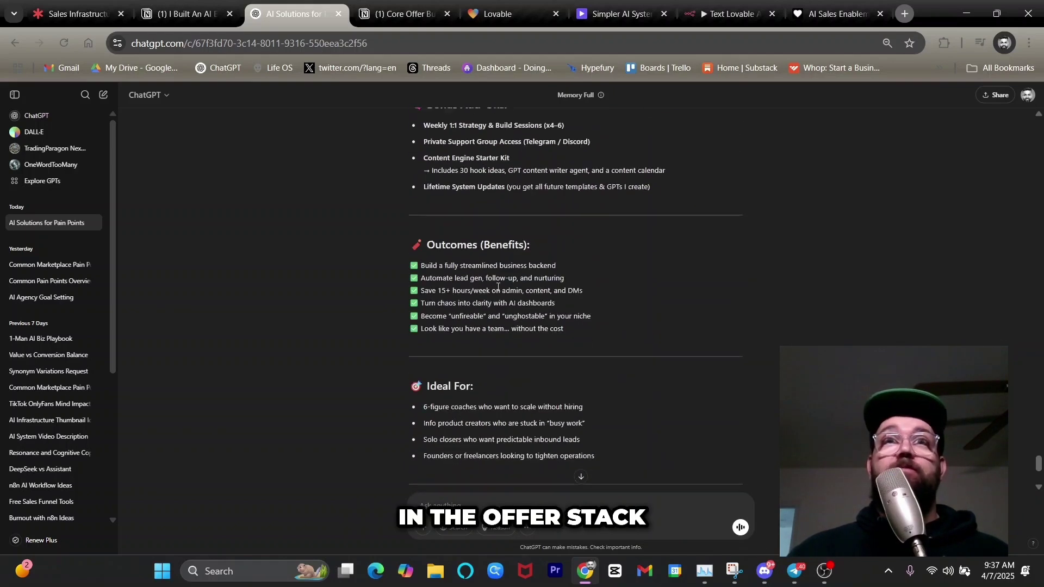
Step: Switch to the Notion prompts table and copy the VSL script prompt
click(405, 4)
click(617, 344)
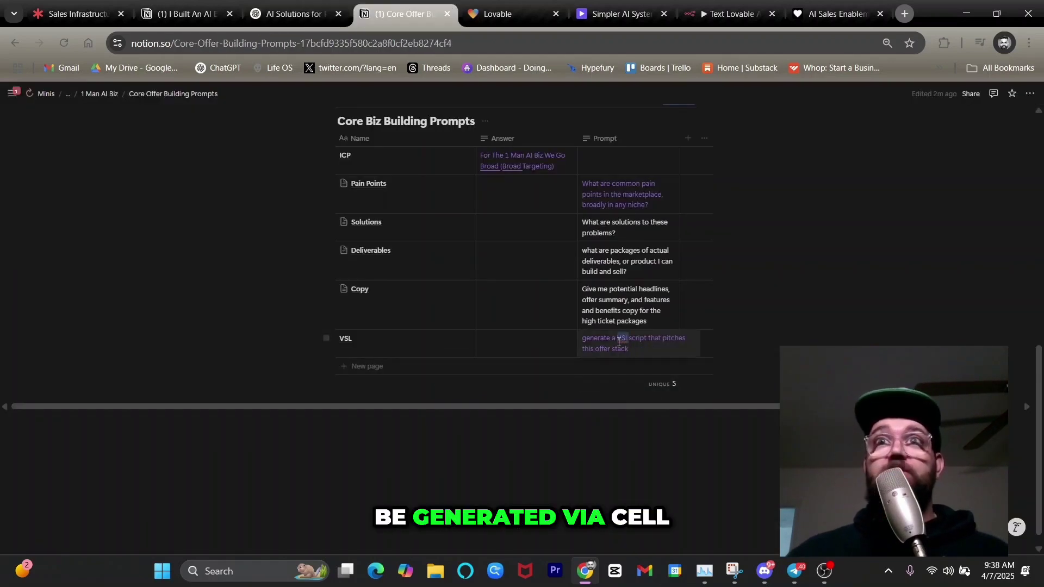
triple_click(616, 344)
right_click(613, 342)
click(635, 262)
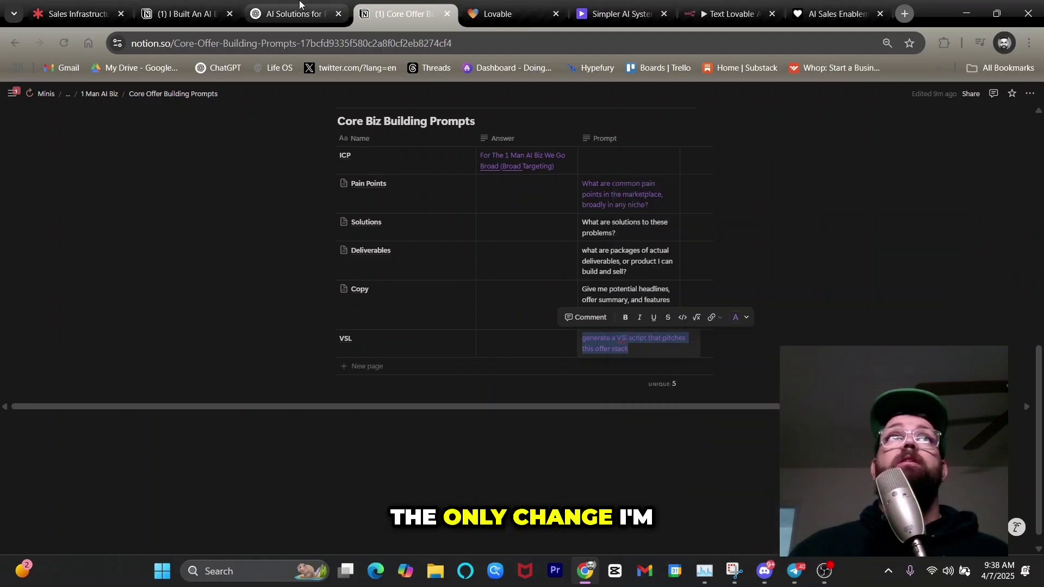
Step: Paste the VSL prompt into ChatGPT, reword it to "generate an emotional" VSL script, send it and read the script
key(ctrl+shift+Tab)
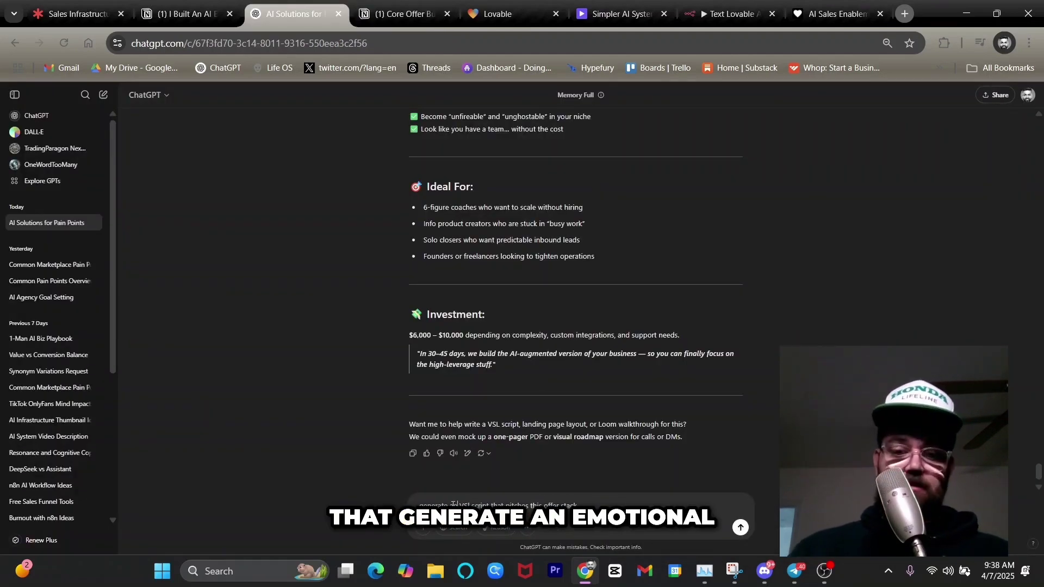
text(al)
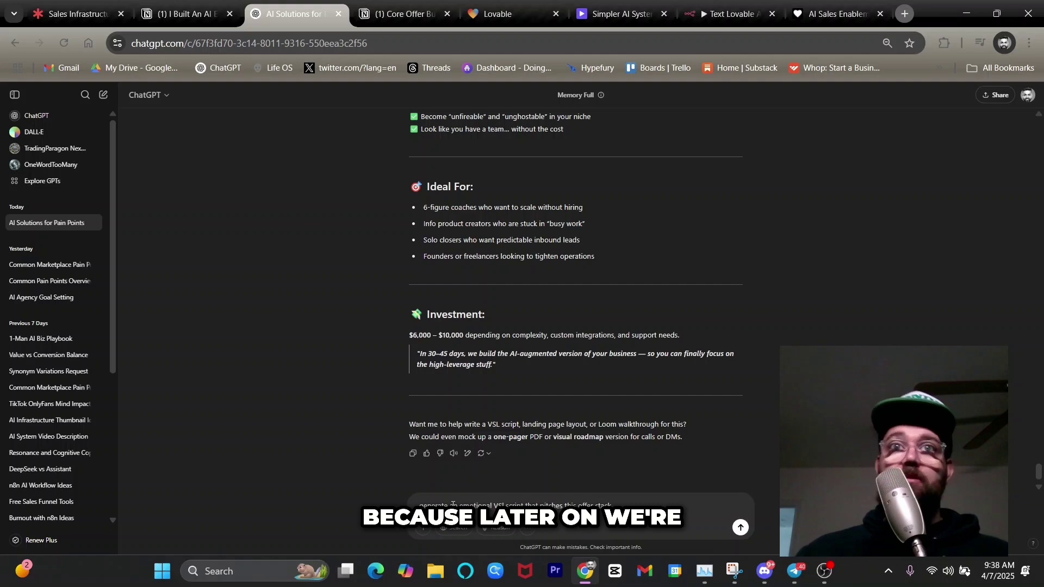
click(741, 529)
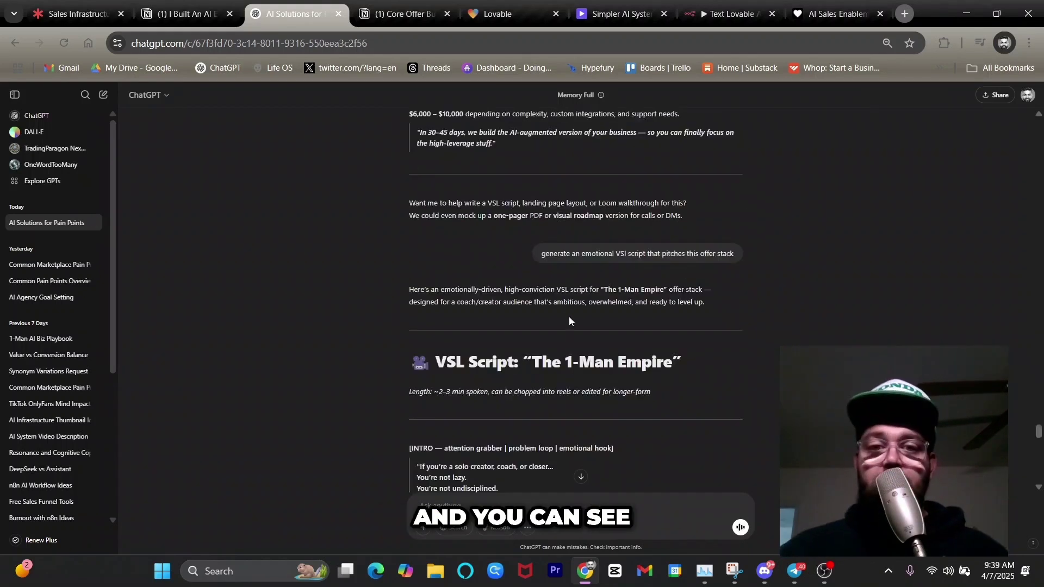
scroll(569, 318, down, 3)
scroll(440, 210, down, 1)
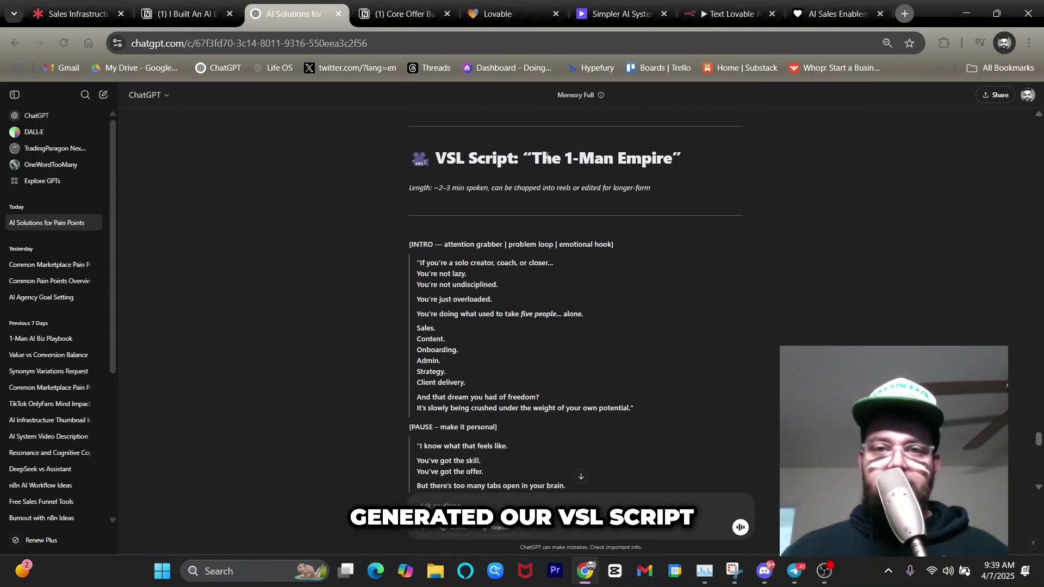
scroll(440, 232, down, 10)
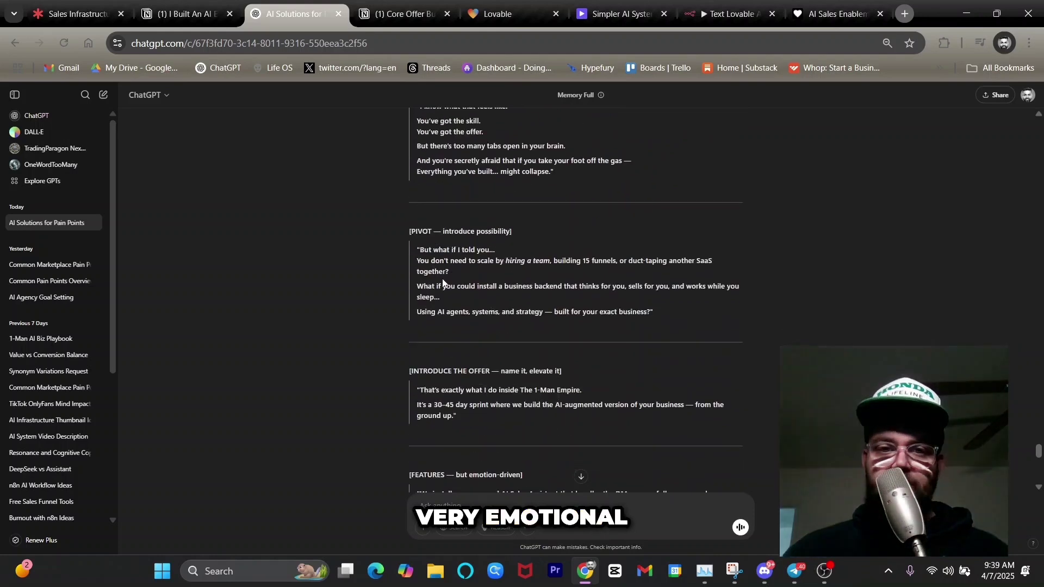
scroll(442, 281, down, 8)
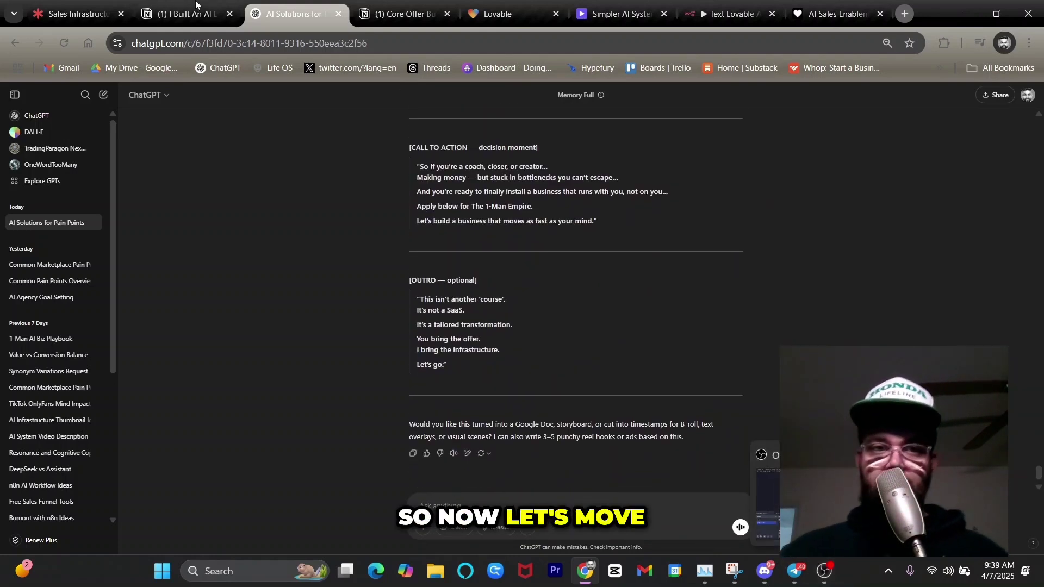
Step: Add a green check mark emoji after "1 Make Offer (4 Prompts)" in the Notion Agenda
click(166, 26)
click(447, 248)
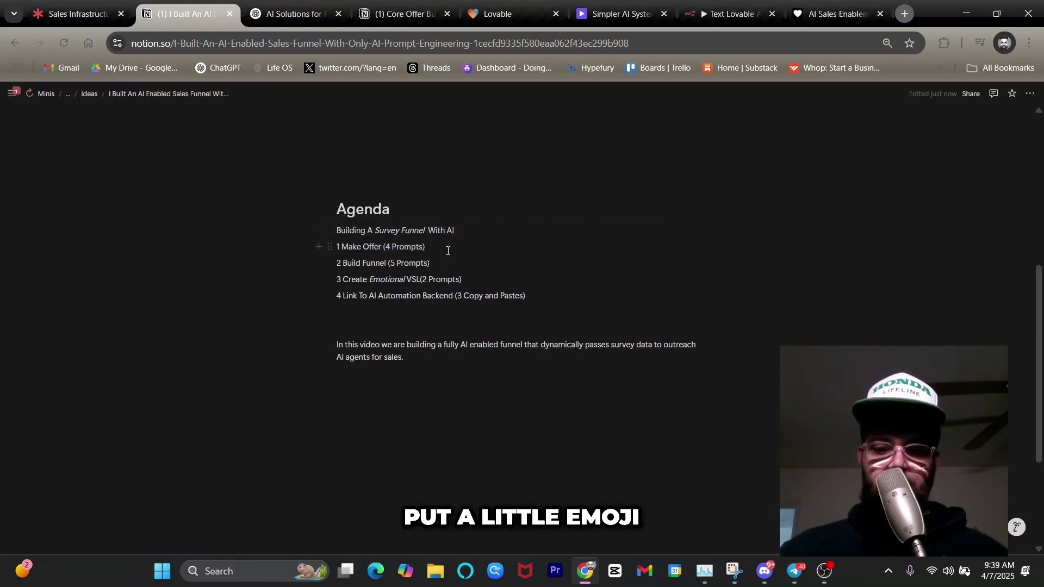
text(/)
text(text)
key(Return)
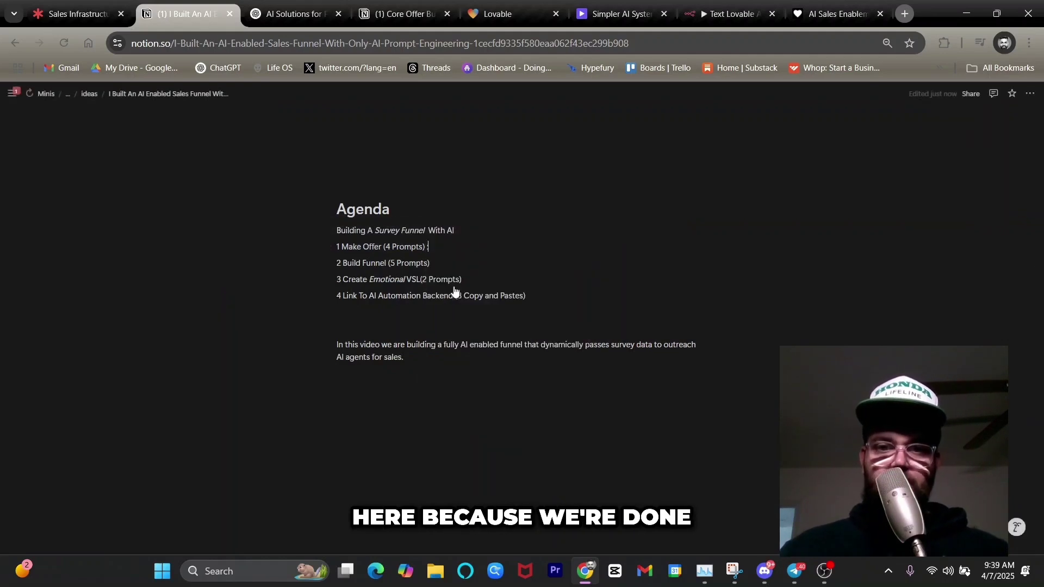
key(super+period)
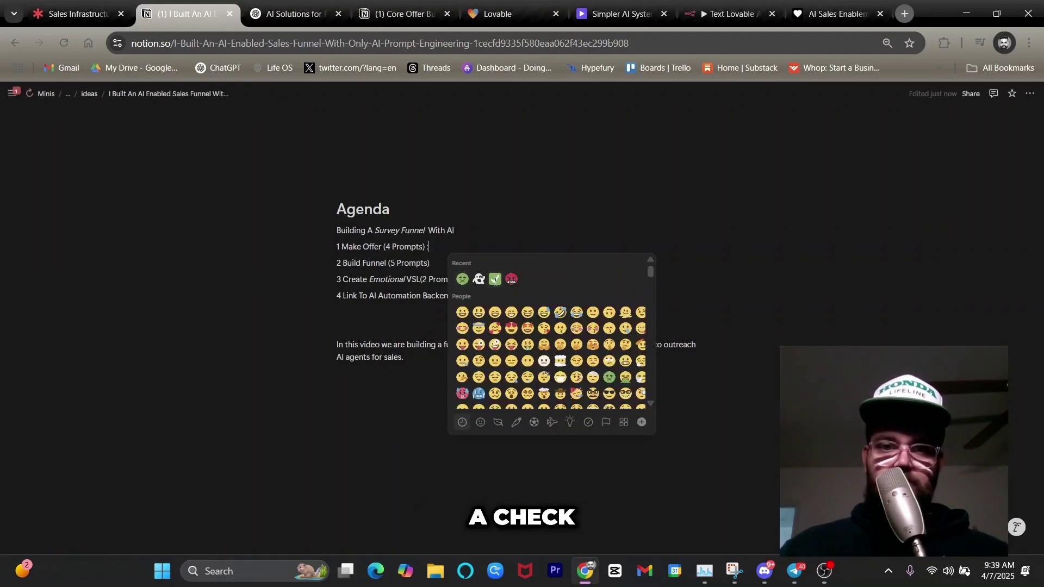
click(493, 278)
Step: Review the 1-Man Empire offer in ChatGPT again and highlight the "Build Funnel (5 Prompts)" item in the Notion Agenda
click(326, 15)
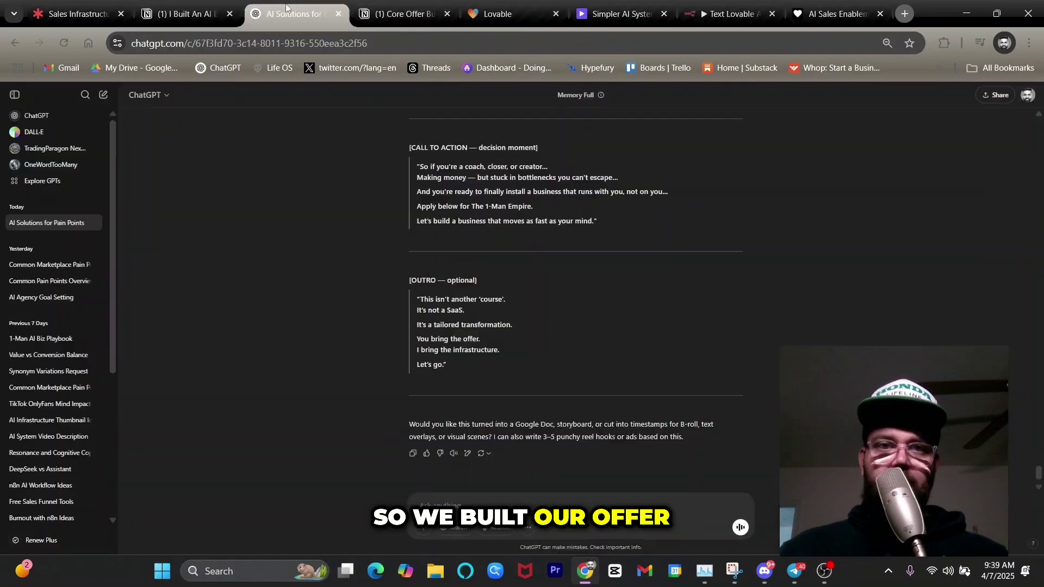
scroll(500, 328, up, 10)
scroll(501, 332, up, 4)
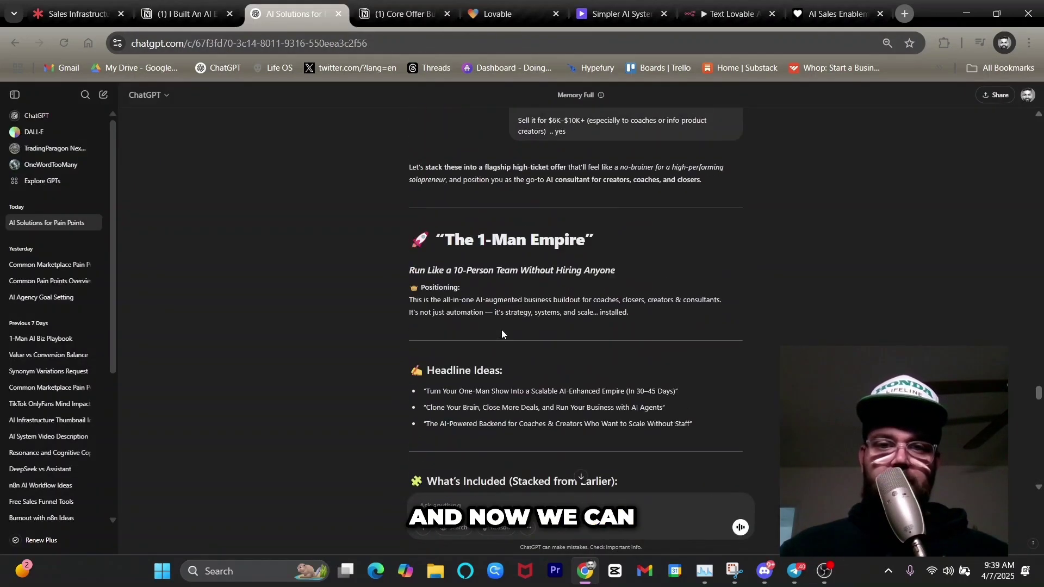
scroll(501, 330, down, 8)
click(184, 14)
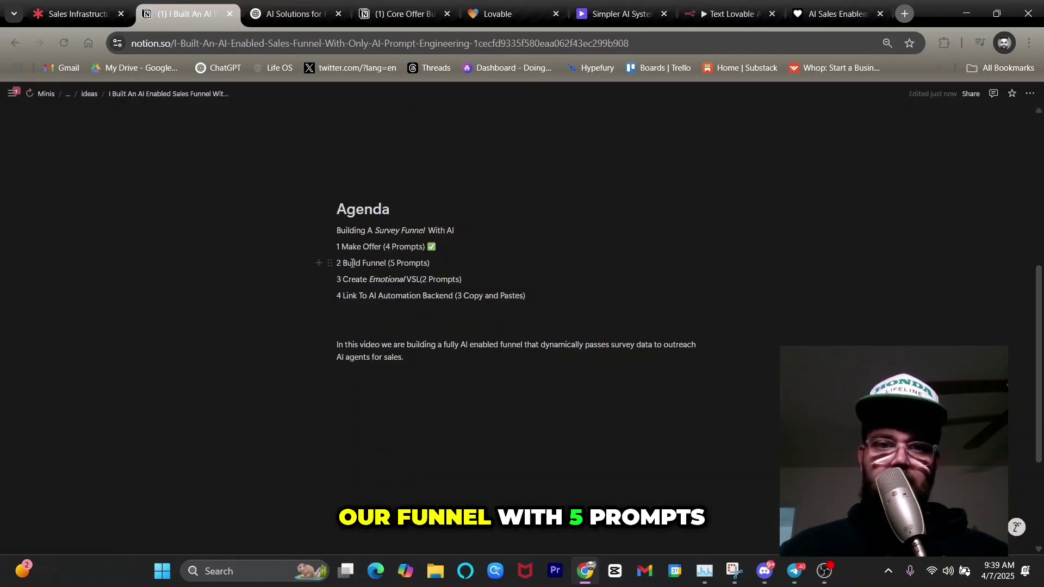
drag(394, 263, 433, 264)
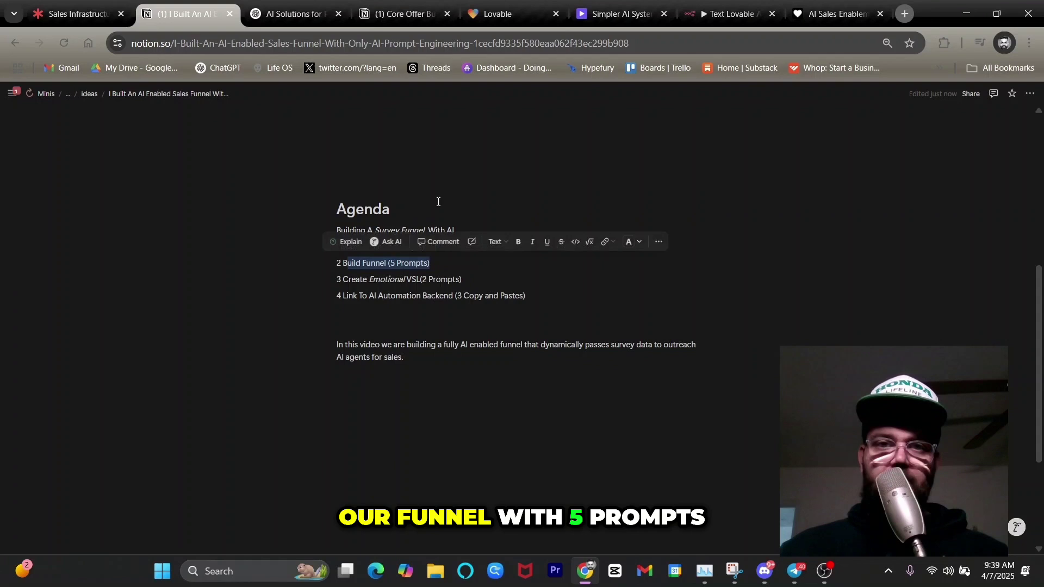
Step: Highlight "2 Build Funnel (5 Prompts)" in the Notion Agenda and switch to the Lucidspark board to examine the survey funnel wireframe
click(498, 14)
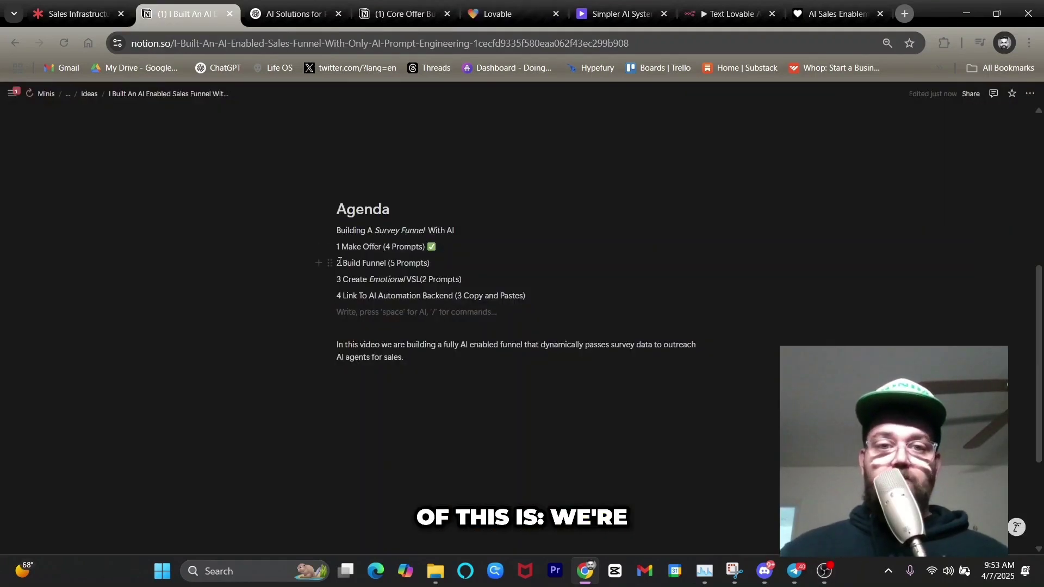
drag(339, 263, 435, 263)
click(432, 263)
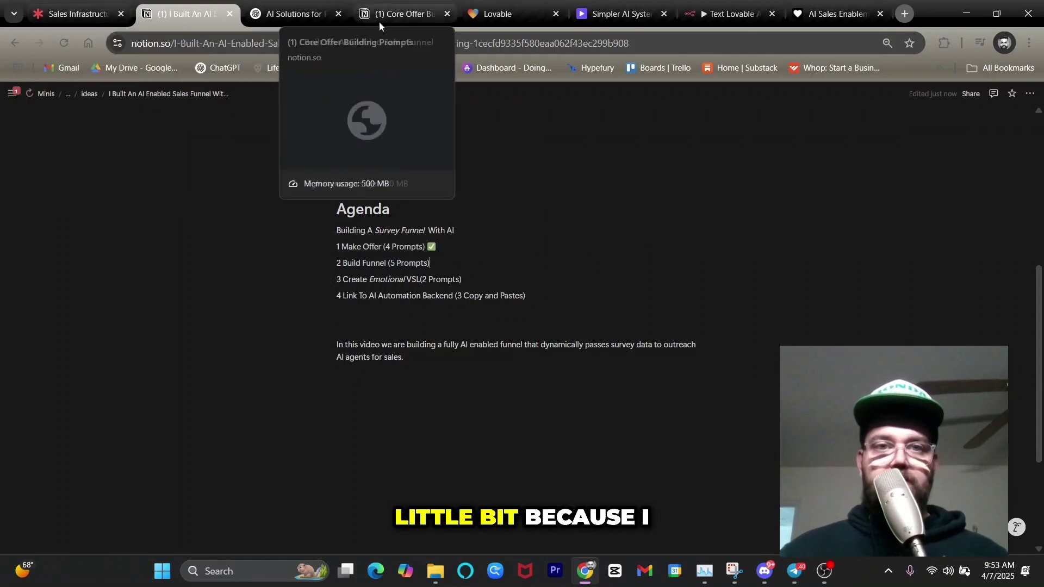
key(ctrl+1)
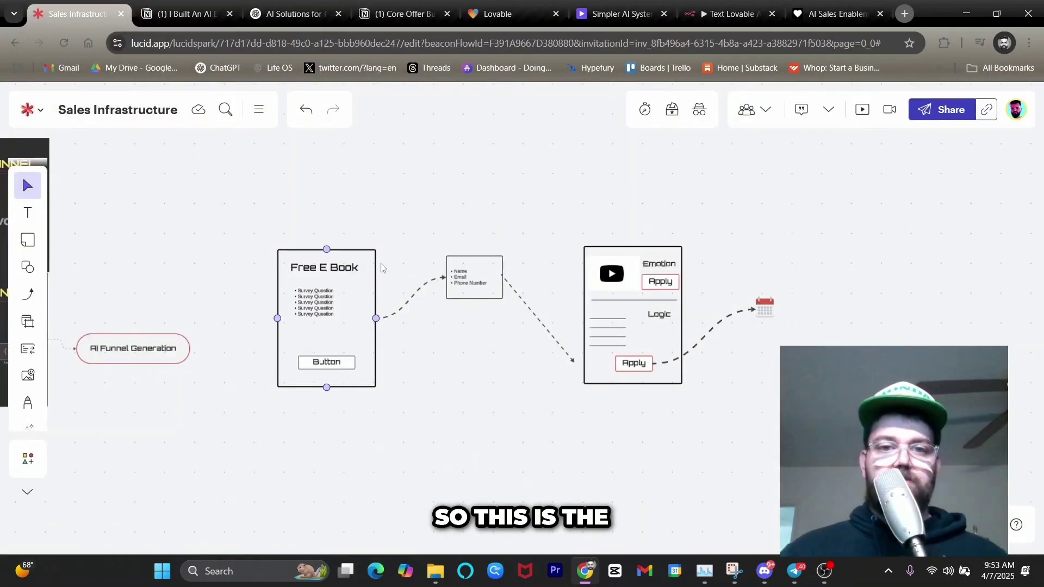
scroll(300, 285, up, 3)
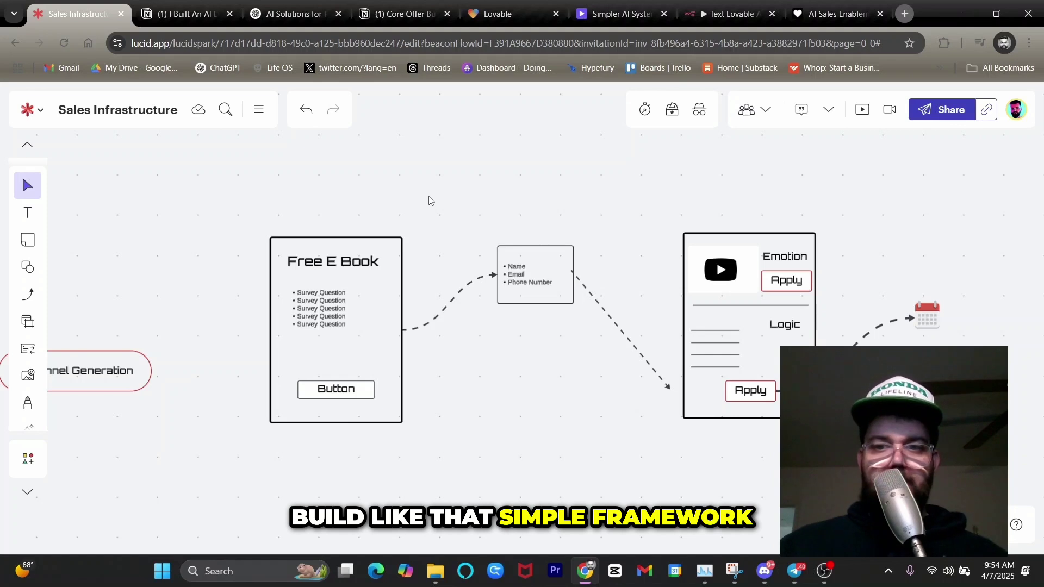
Step: Close the old snip, capture a screenshot of the Lucidspark funnel wireframe from the Free E Book page to the calendar, and copy the image
key(alt+Tab)
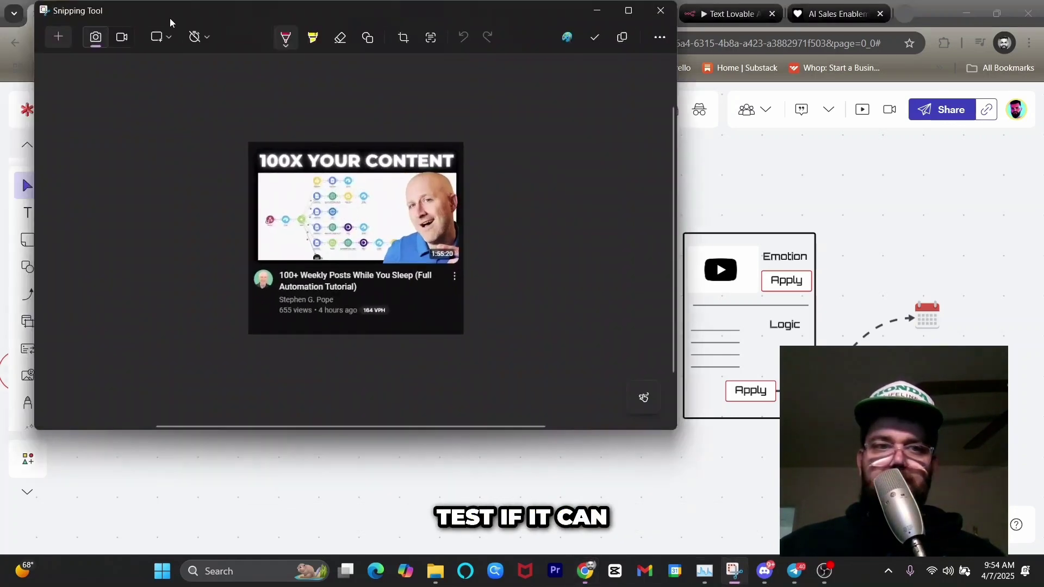
key(alt+F4)
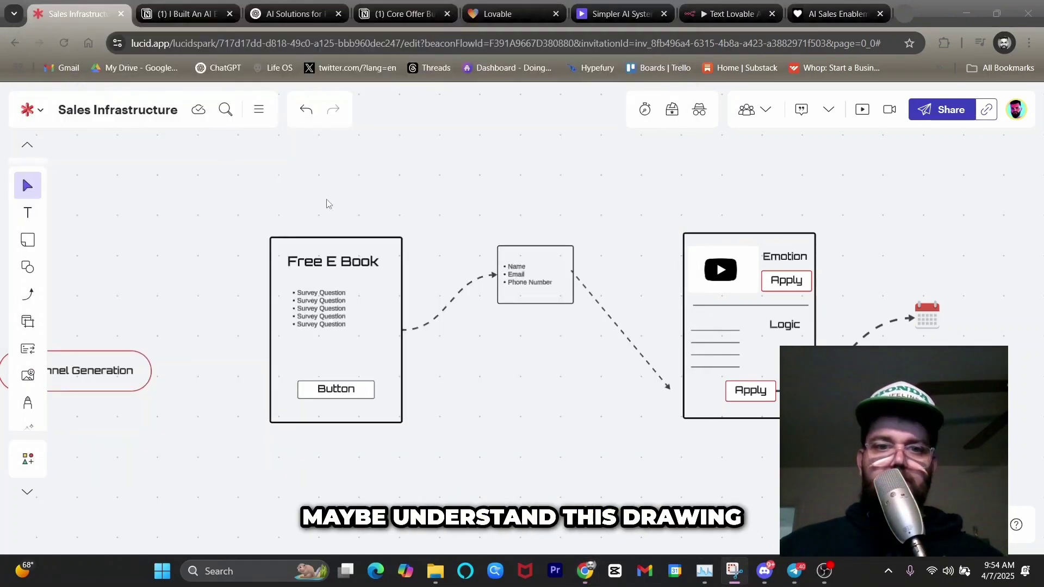
key(super+shift+s)
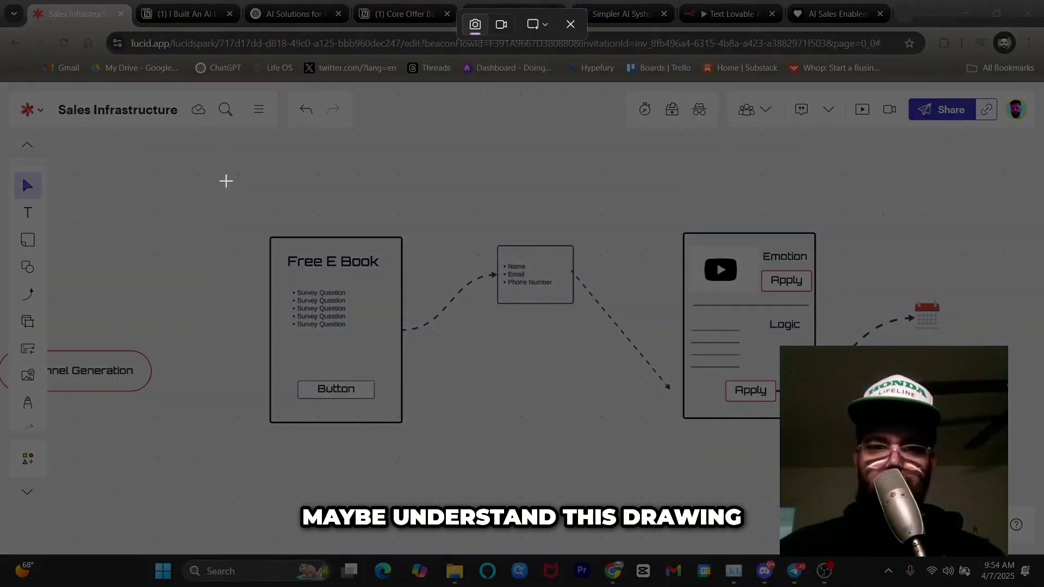
drag(223, 163, 869, 453)
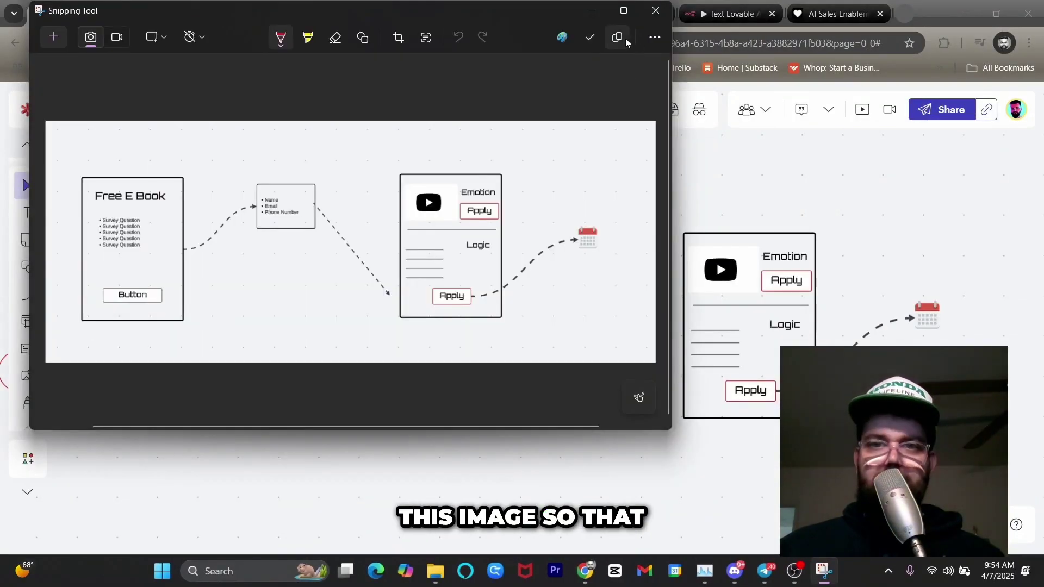
click(617, 38)
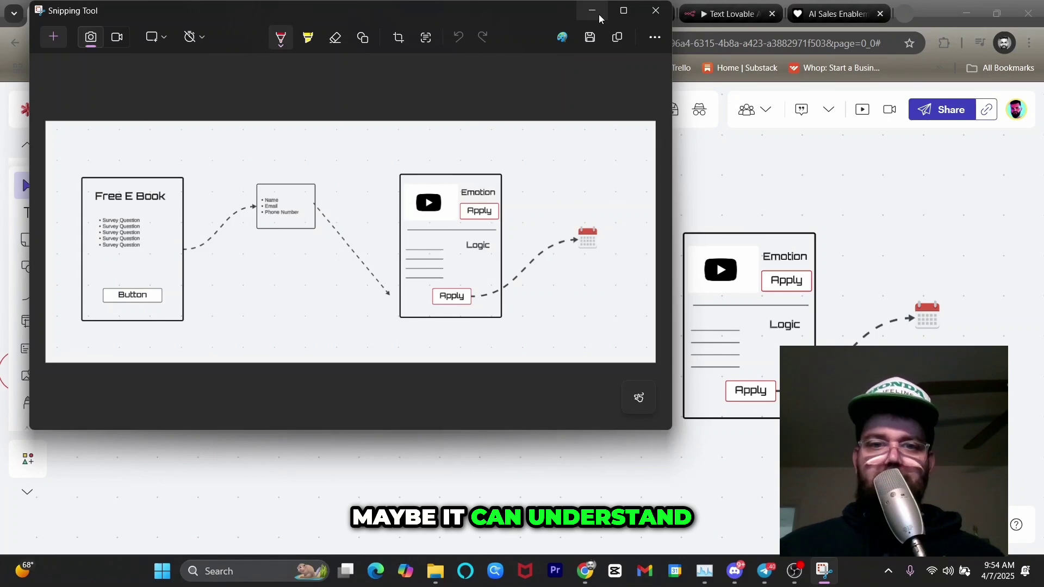
click(597, 12)
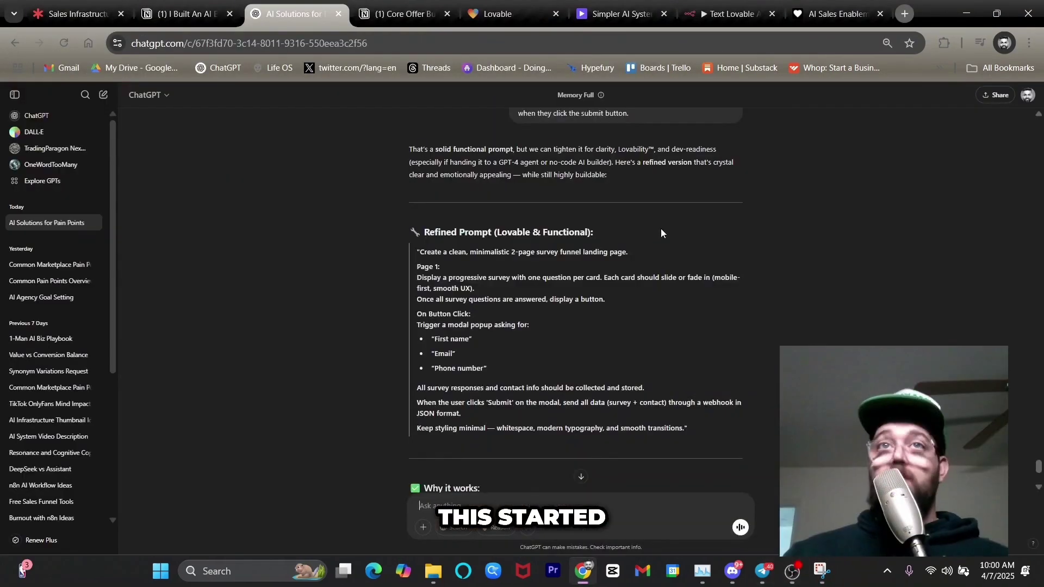
Step: Review the 2-page survey funnel landing page request in ChatGPT and compare it with the refined Lovable prompt
scroll(513, 316, up, 4)
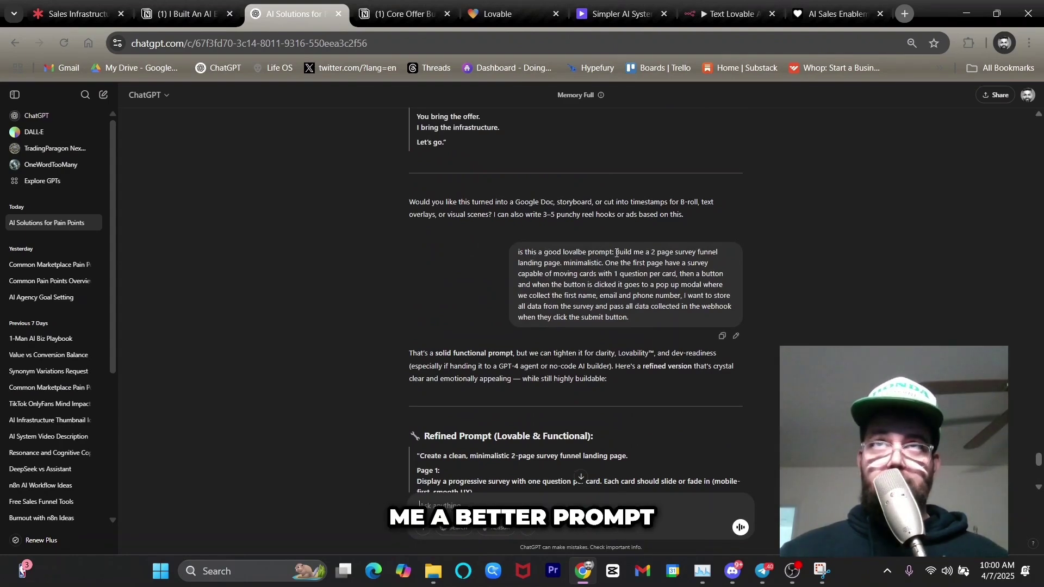
drag(616, 252, 633, 307)
scroll(454, 318, down, 3)
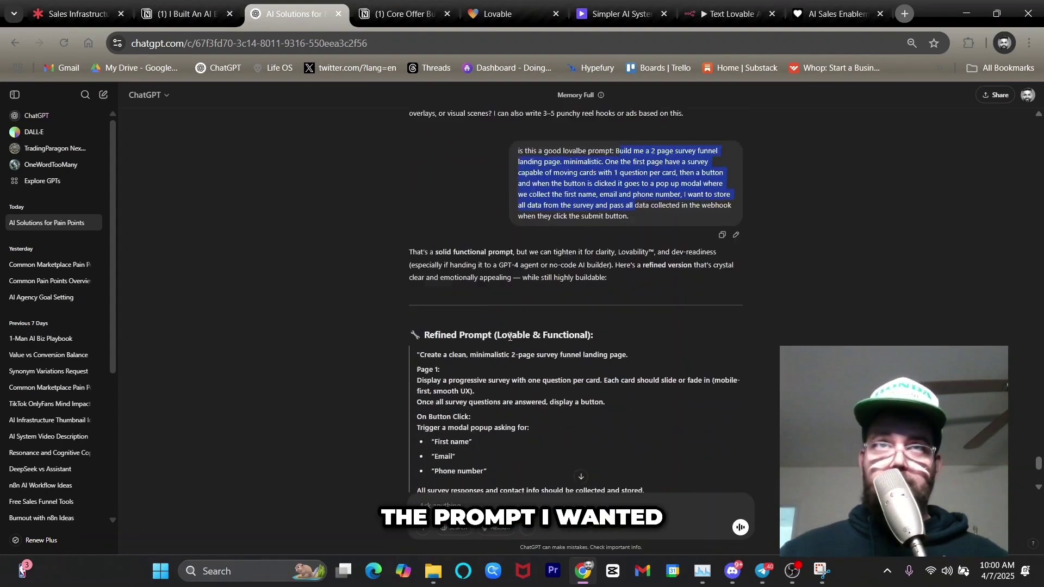
scroll(454, 317, down, 3)
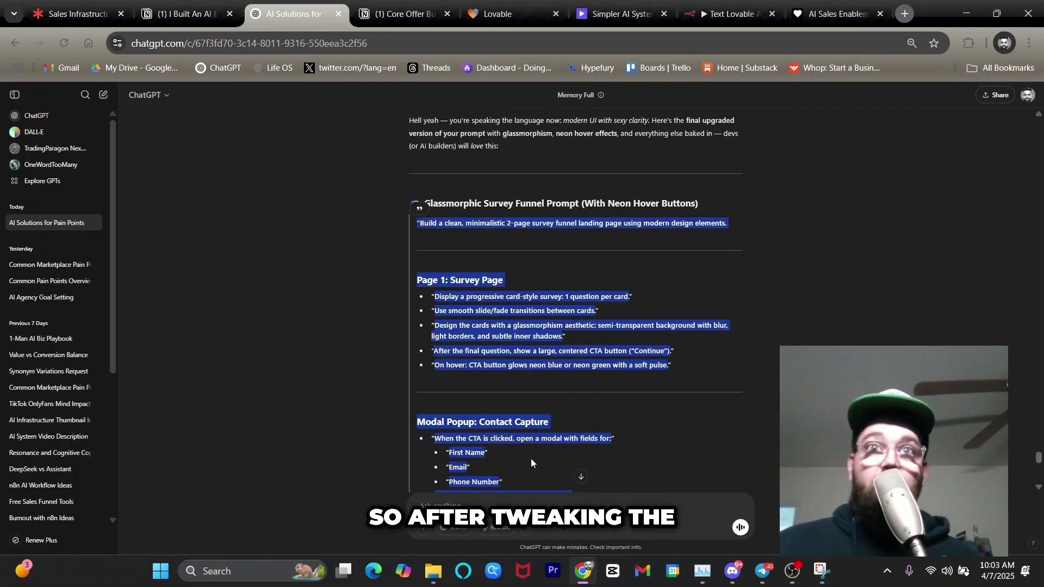
Step: Take the Glassmorphic Survey Funnel Prompt (With Neon Hover Buttons) from ChatGPT and paste it into Lovable's new project prompt
scroll(530, 458, up, 4)
scroll(516, 446, down, 10)
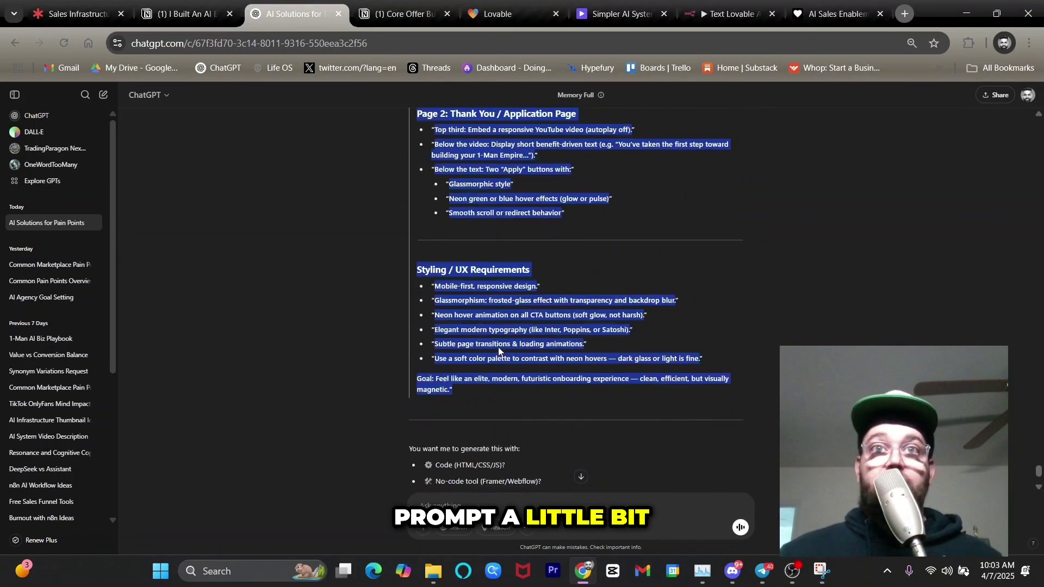
key(ctrl+Tab)
key(ctrl+Tab)
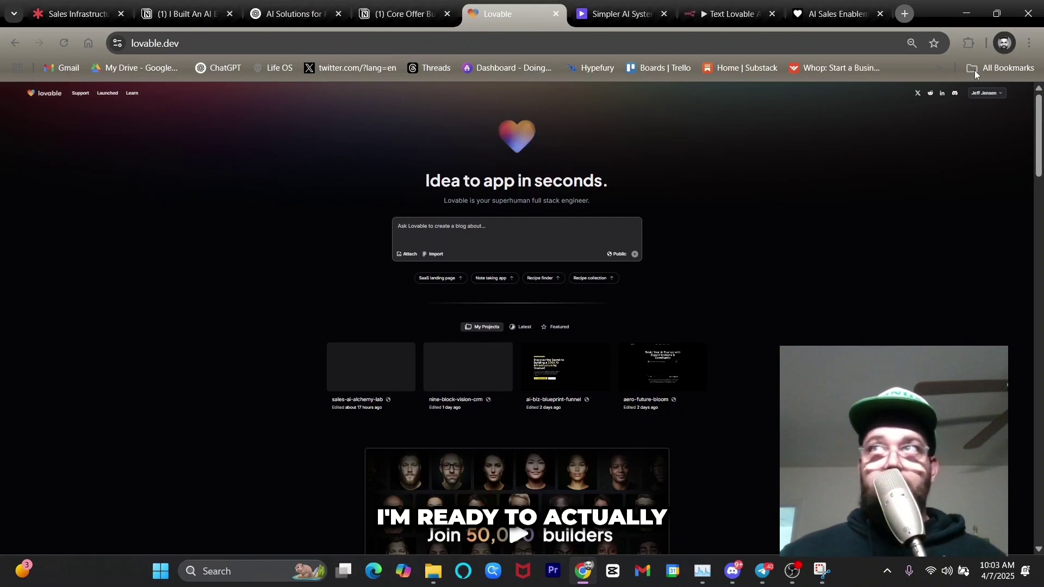
click(450, 228)
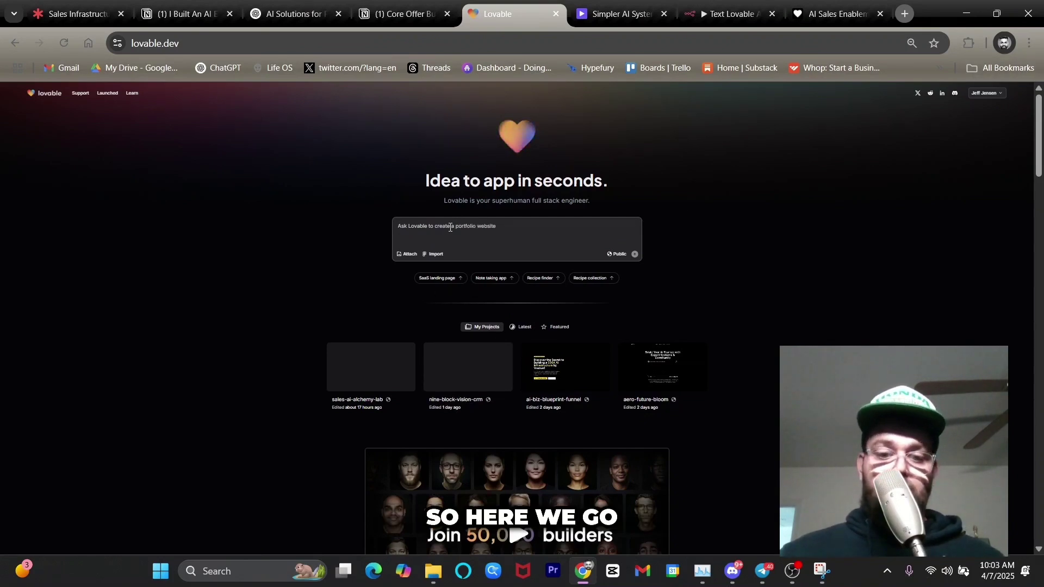
key(ctrl+v)
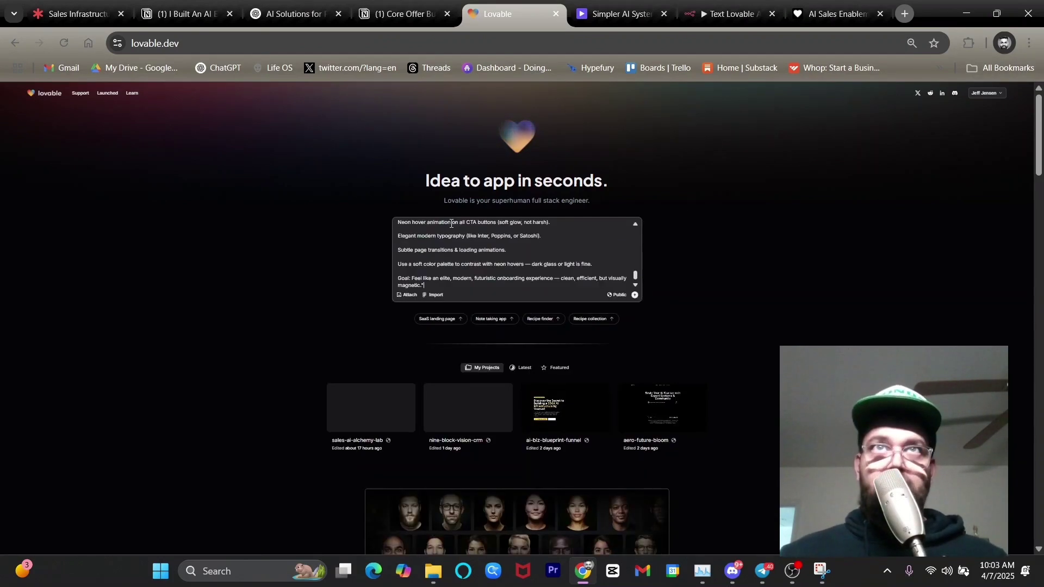
Step: Read through the pasted survey funnel prompt in Lovable, submit it, and check the request while the project is generated
scroll(576, 265, up, 10)
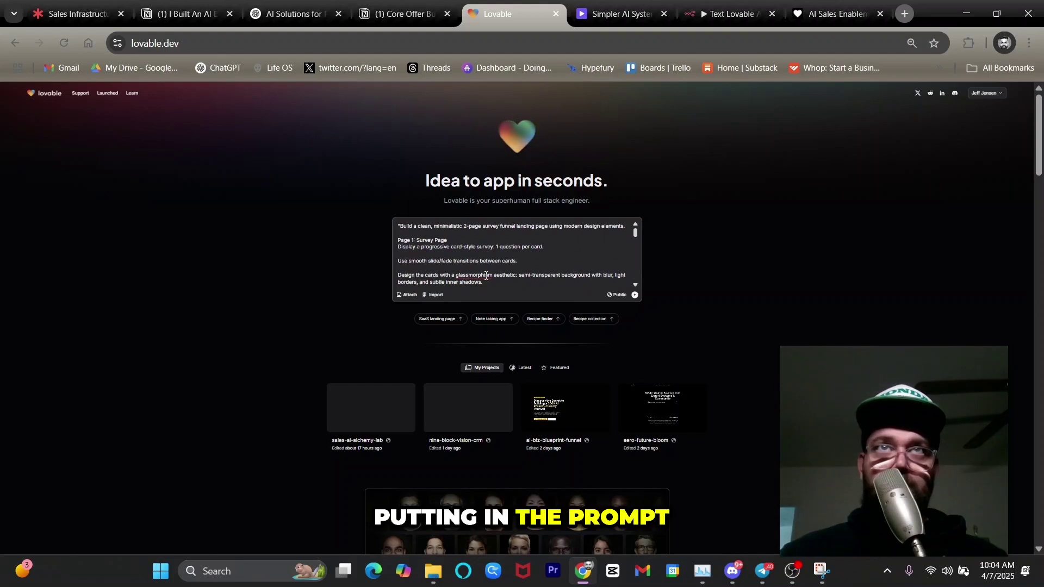
scroll(484, 272, down, 3)
scroll(467, 256, up, 3)
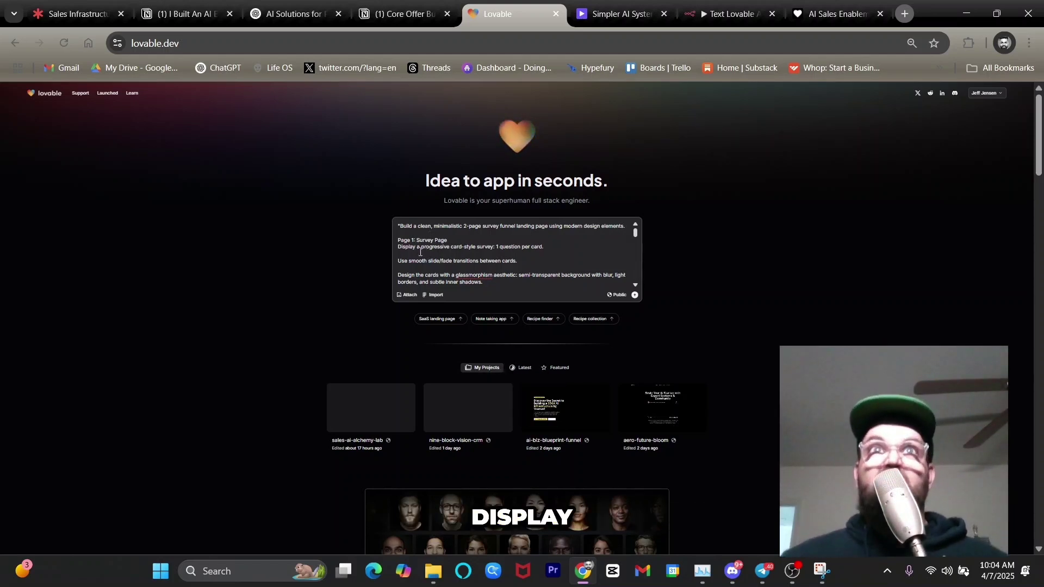
scroll(468, 252, down, 10)
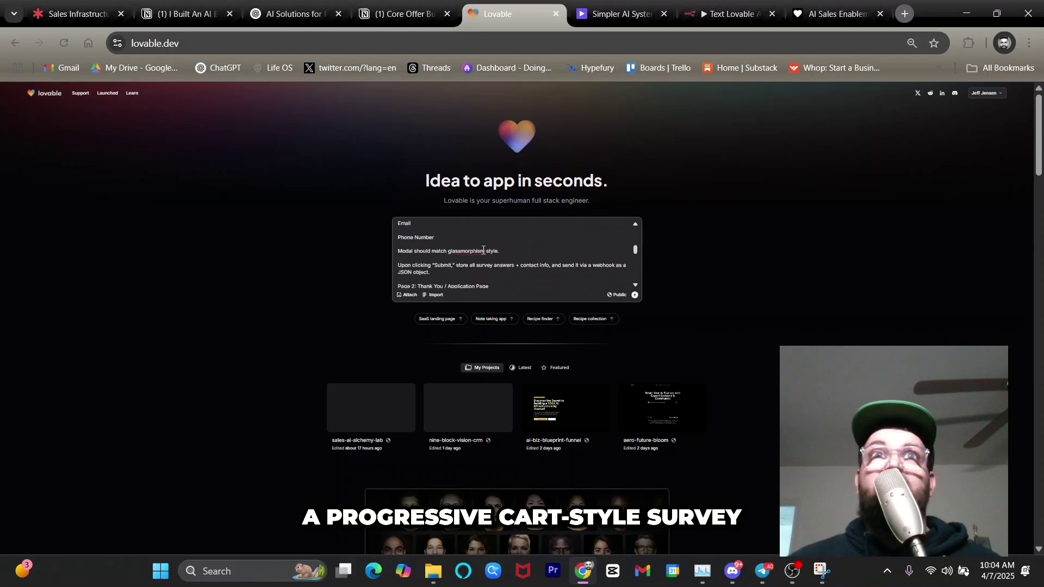
scroll(475, 250, up, 10)
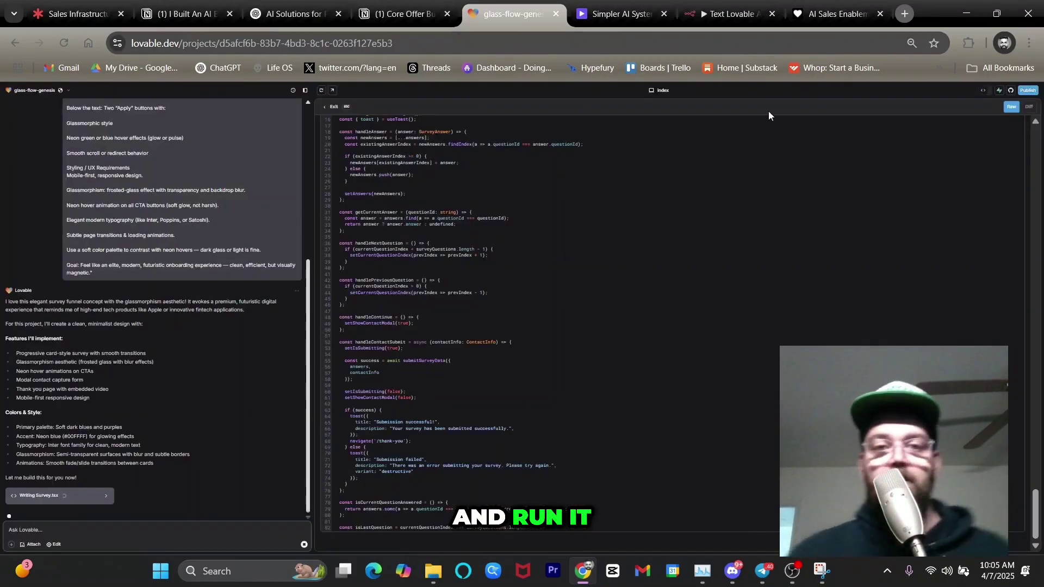
scroll(244, 287, up, 5)
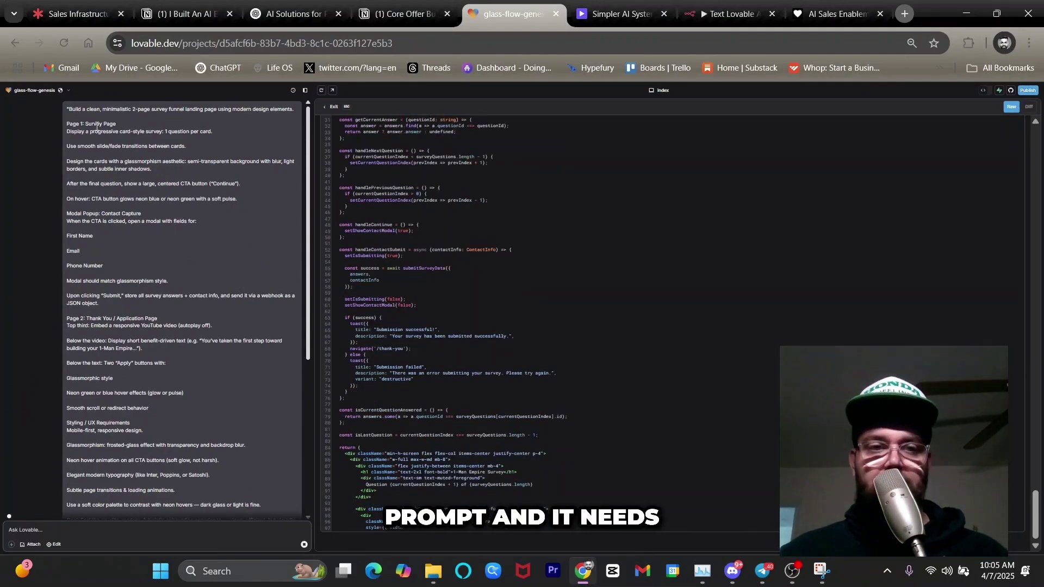
scroll(100, 141, down, 5)
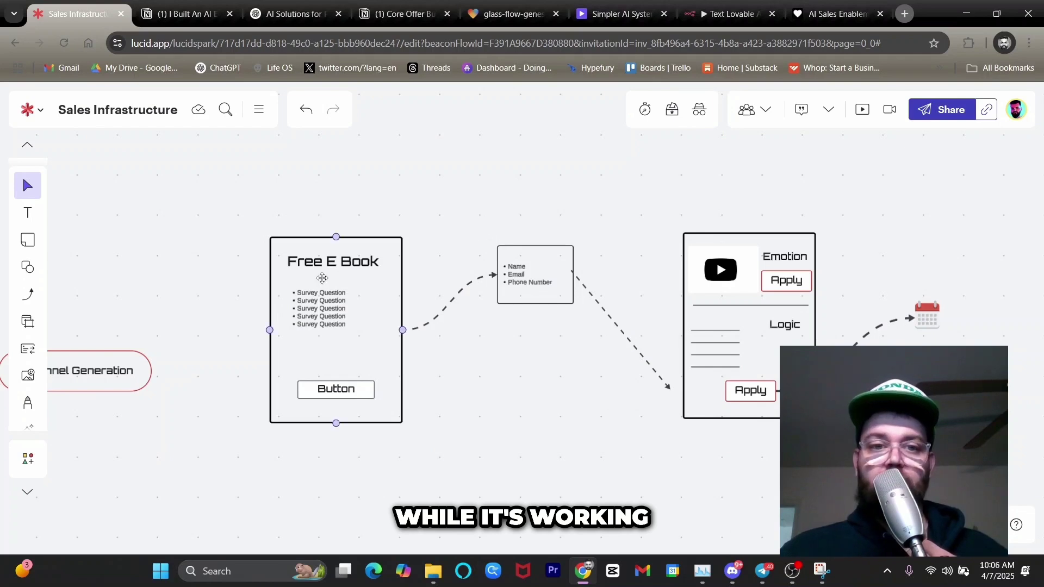
Step: Examine the Free E Book page with its survey questions in the Lucidspark wireframe
click(311, 263)
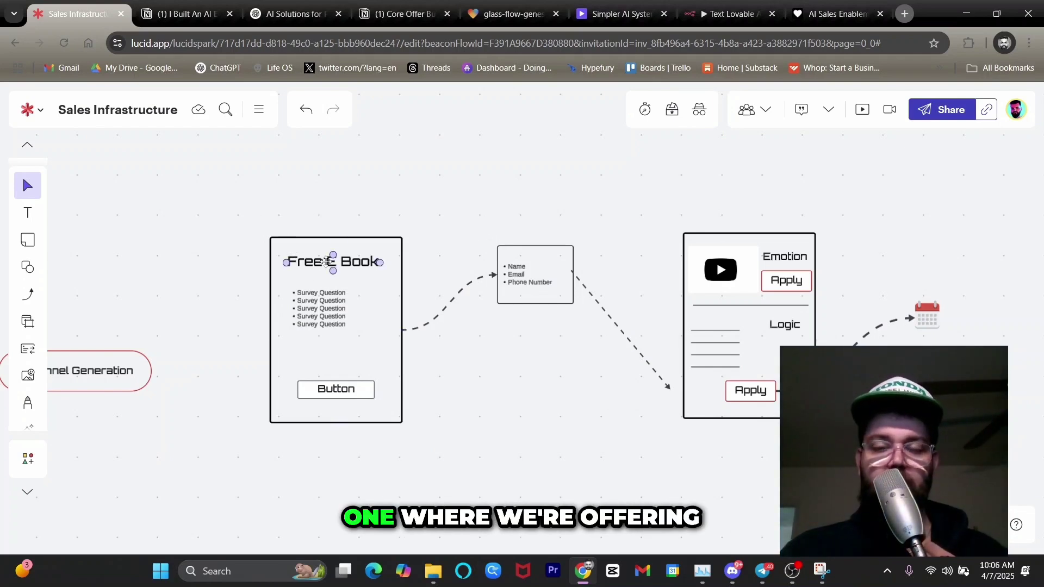
click(339, 250)
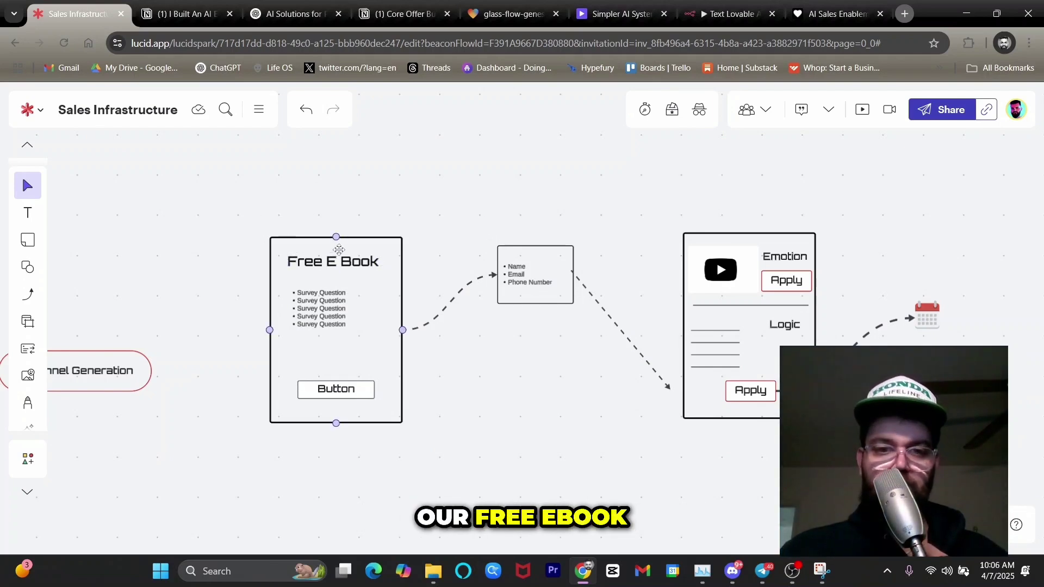
key(Escape)
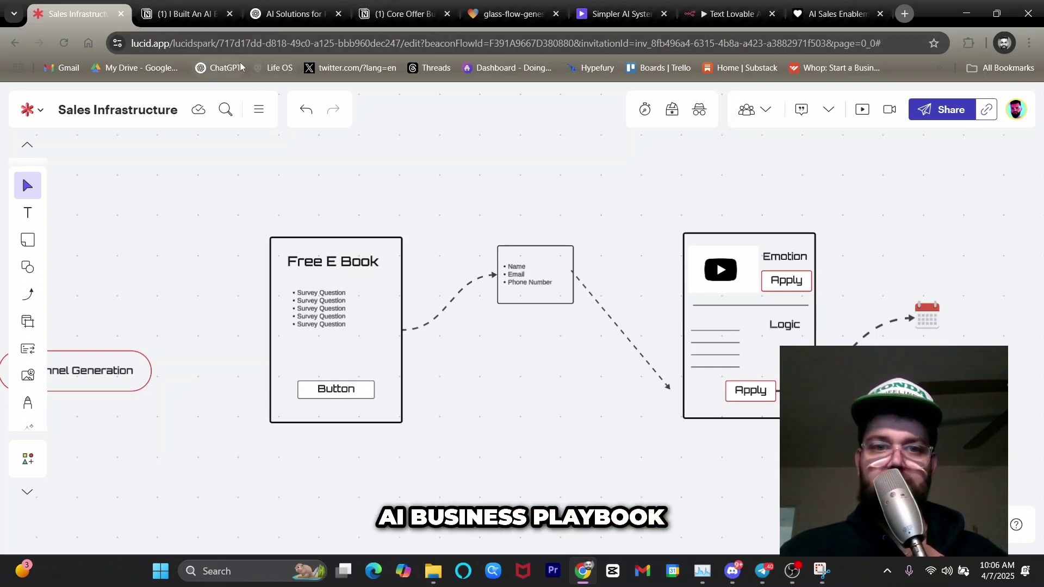
Step: Open the 1 Man AI Biz gallery in Notion to view the lead magnet, and return to the Lucidspark wireframe
click(184, 13)
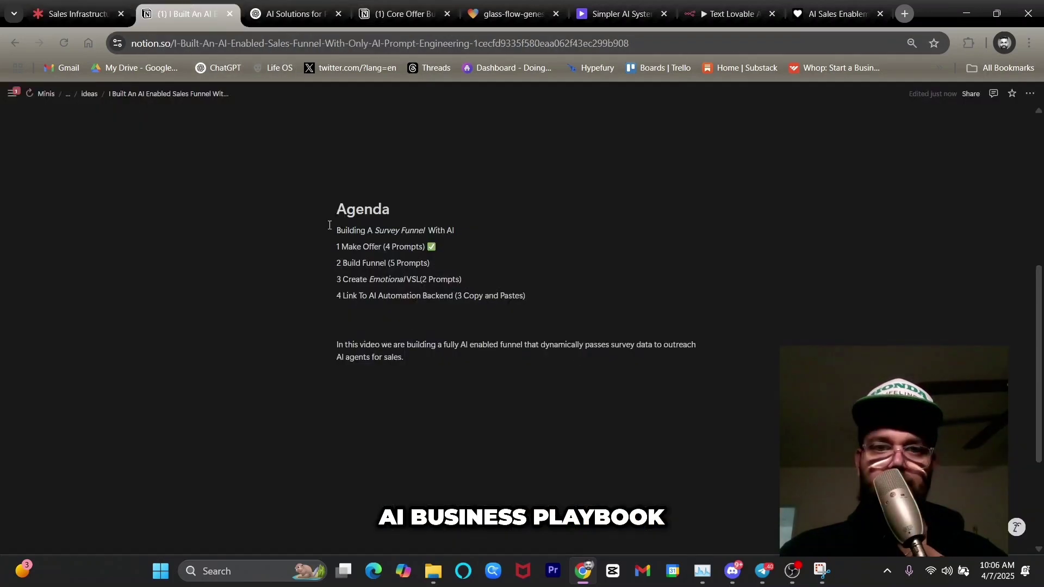
click(385, 17)
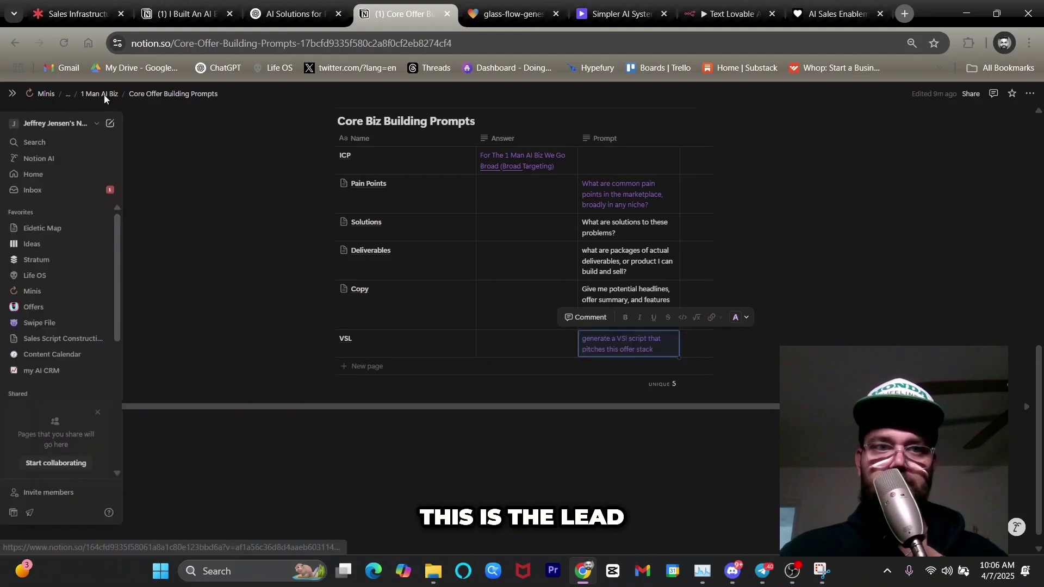
click(103, 95)
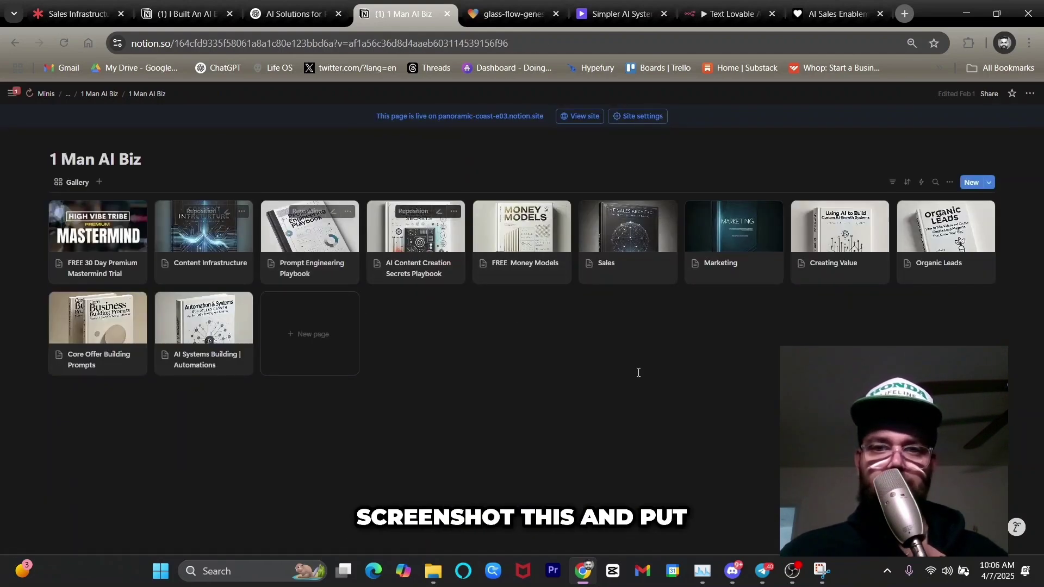
click(76, 13)
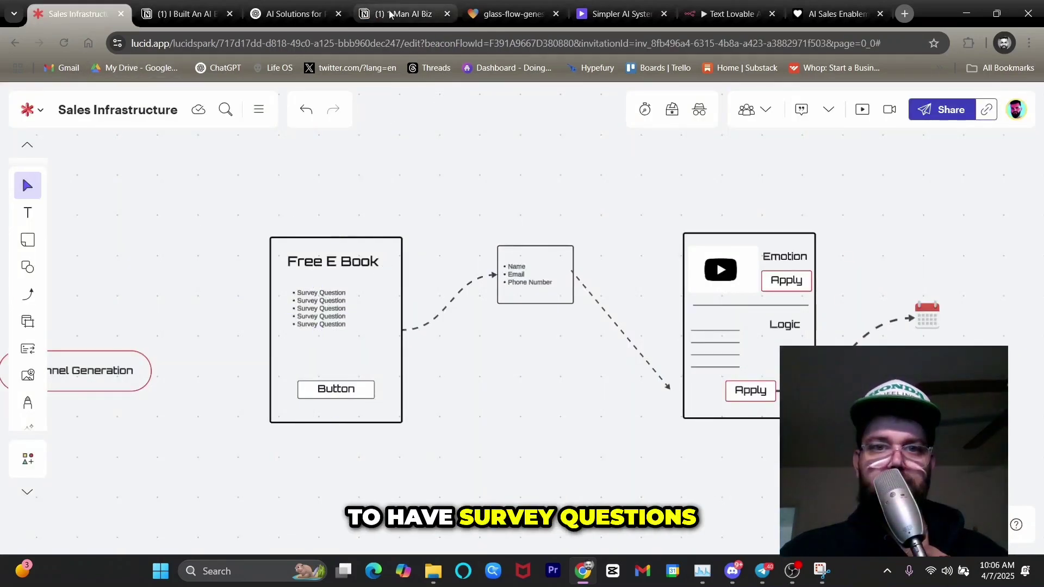
Step: Open yesterday's Common Marketplace Pain Points chat in ChatGPT and read the Core Survey Funnel Questions for the 1-Man AI Biz Playbook
click(293, 13)
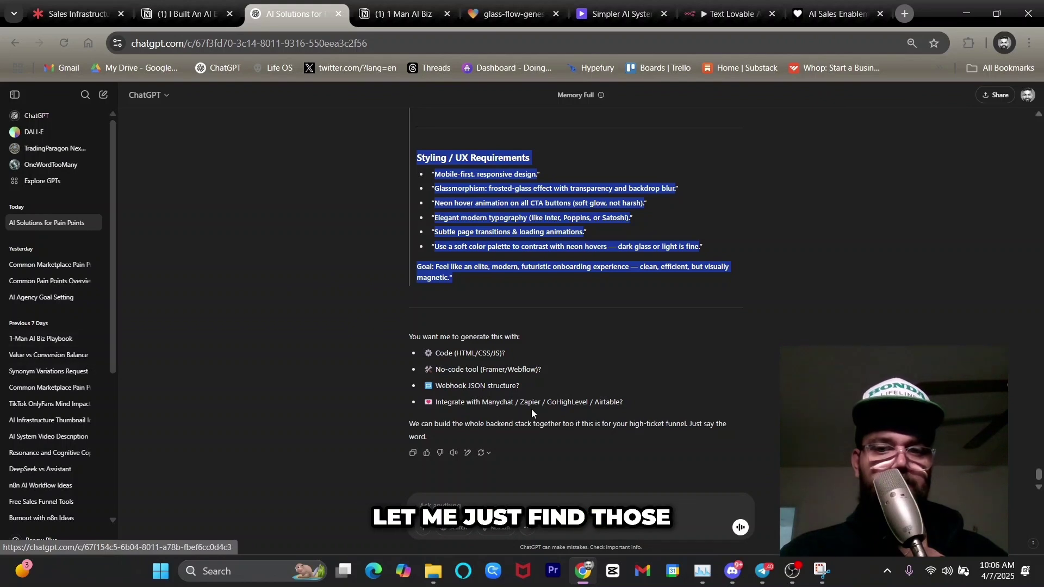
click(49, 264)
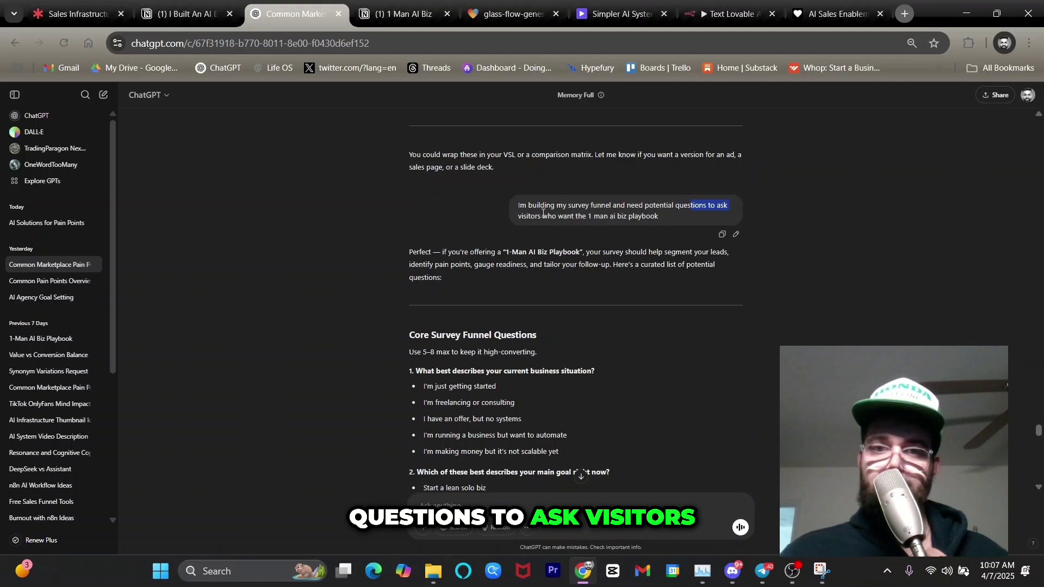
drag(543, 216, 667, 220)
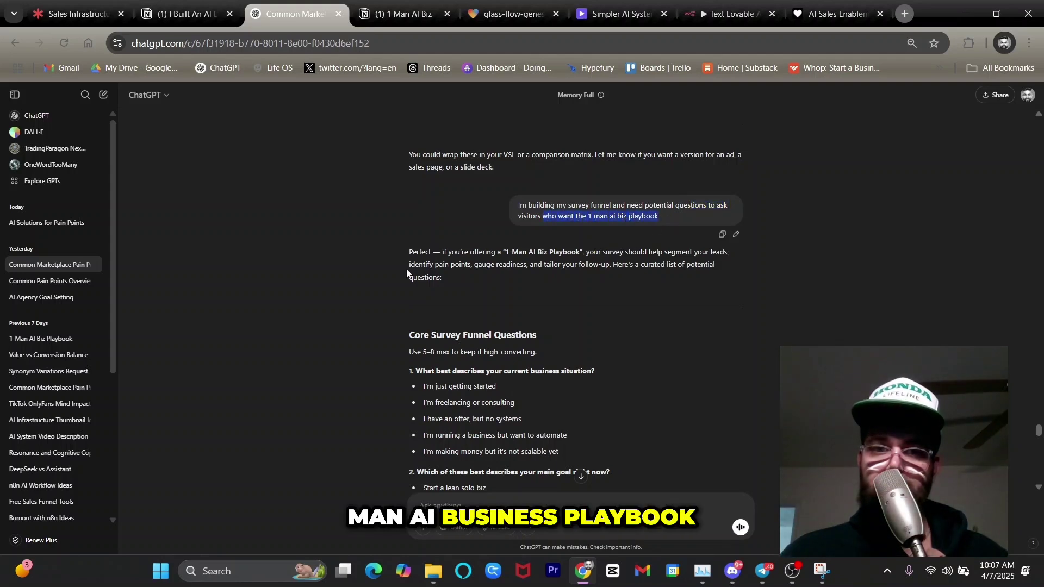
scroll(452, 269, down, 3)
scroll(434, 255, down, 9)
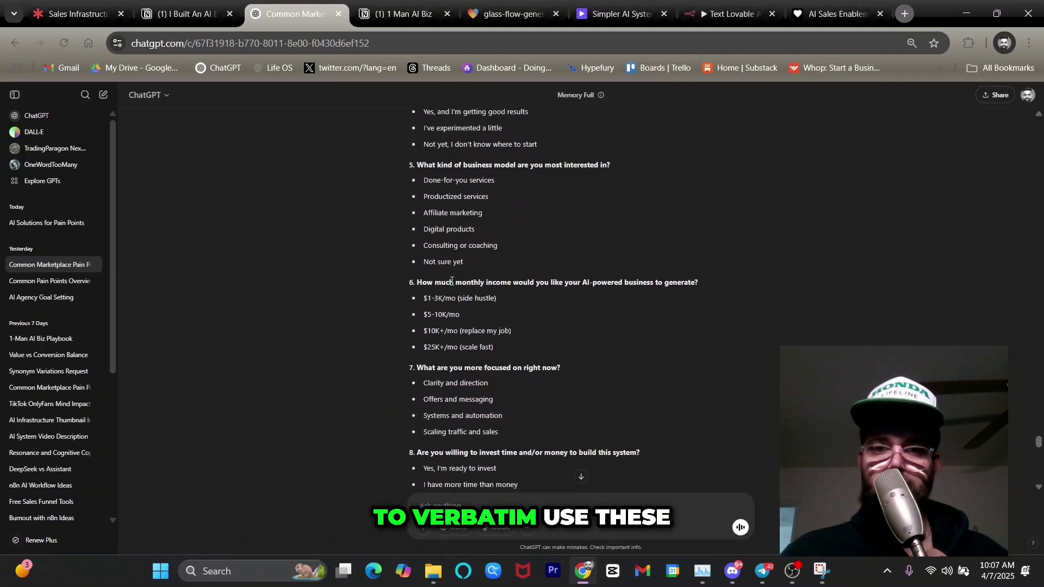
scroll(450, 278, down, 3)
scroll(465, 338, up, 13)
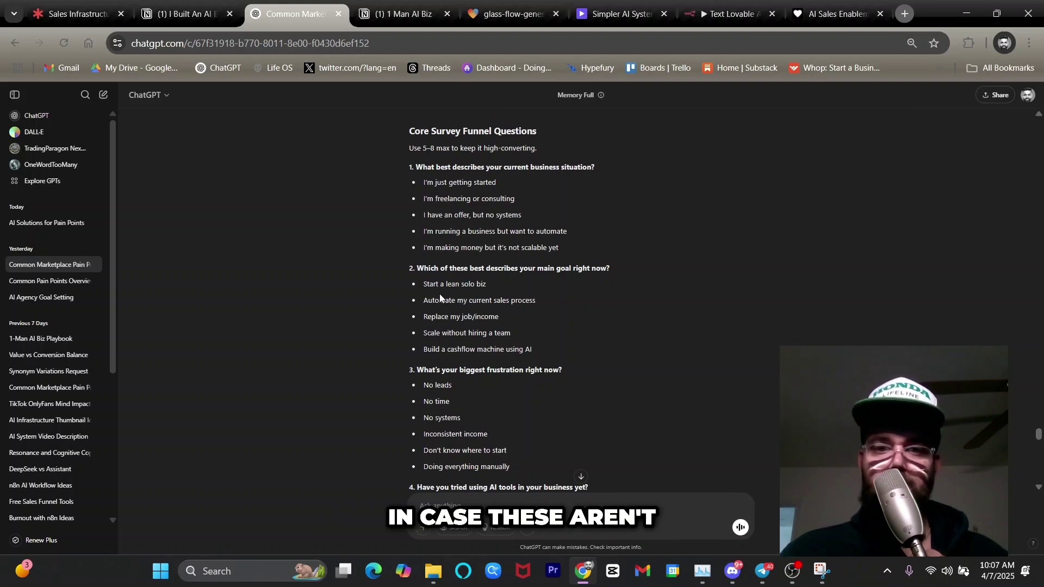
Step: Review the prompt for the 1-Man AI Biz Playbook survey and its Core Survey Funnel Questions in the ChatGPT conversation
scroll(440, 298, down, 6)
scroll(502, 318, up, 12)
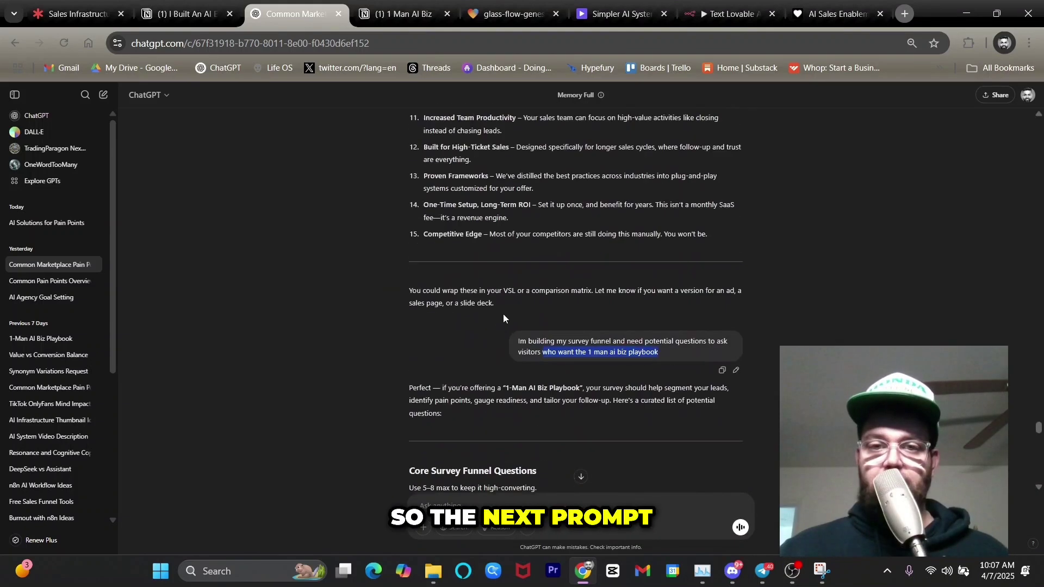
scroll(503, 314, down, 2)
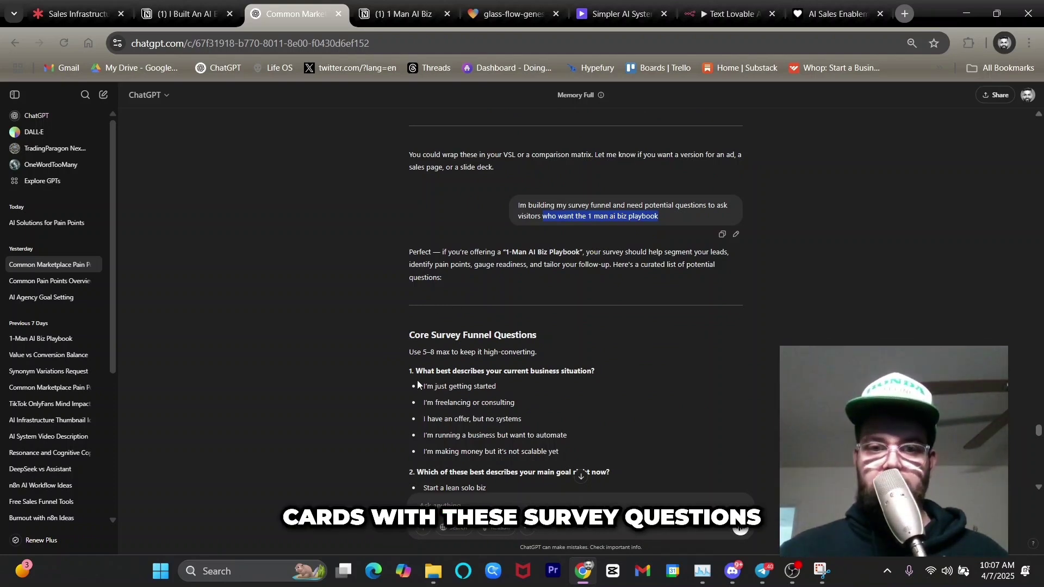
scroll(473, 436, down, 1)
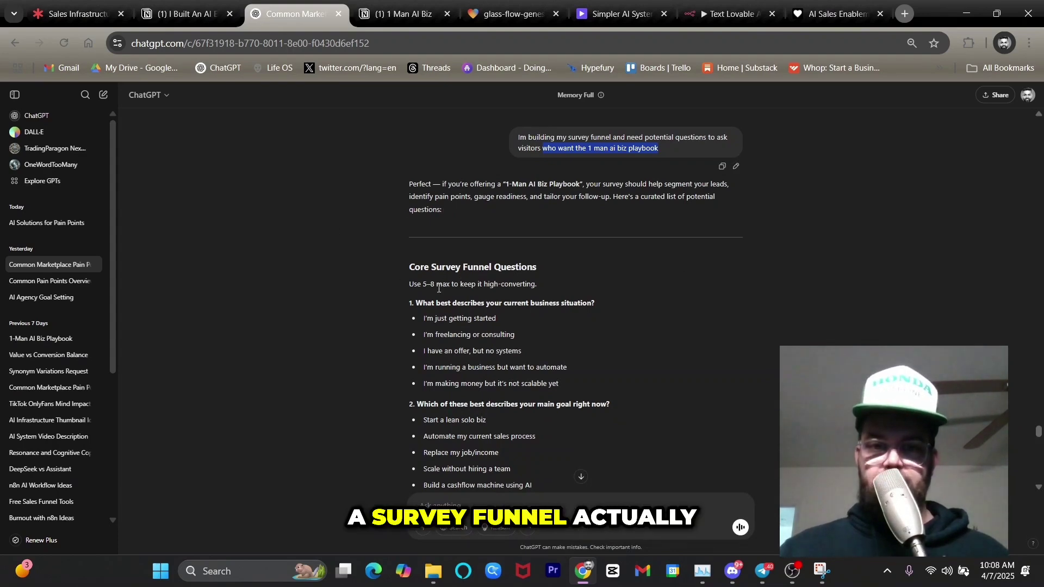
scroll(439, 289, down, 1)
scroll(445, 251, down, 5)
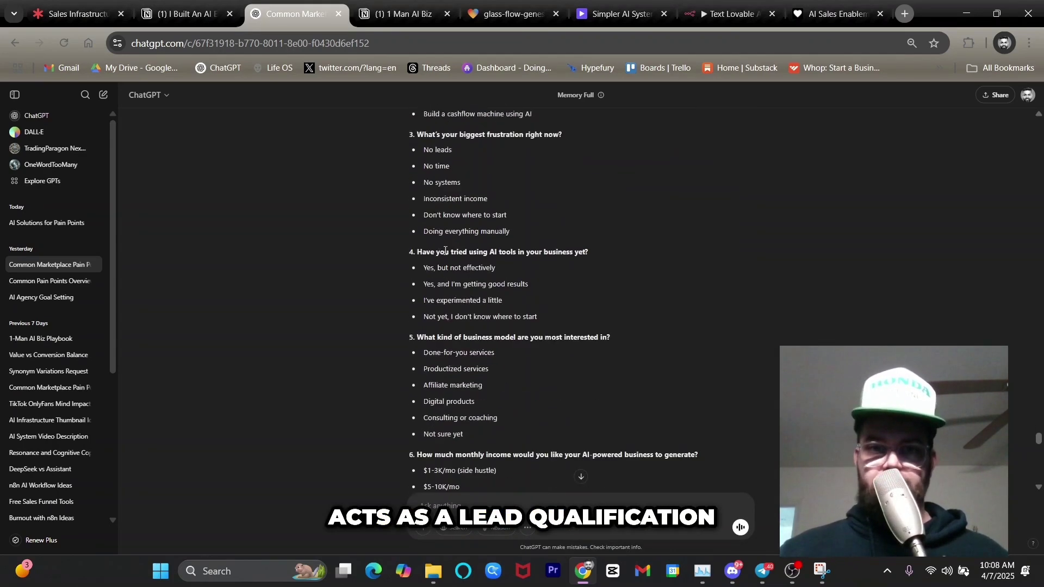
Step: Switch to the Lucidspark wireframe and examine the survey question list on the Free E Book page
click(76, 14)
click(321, 304)
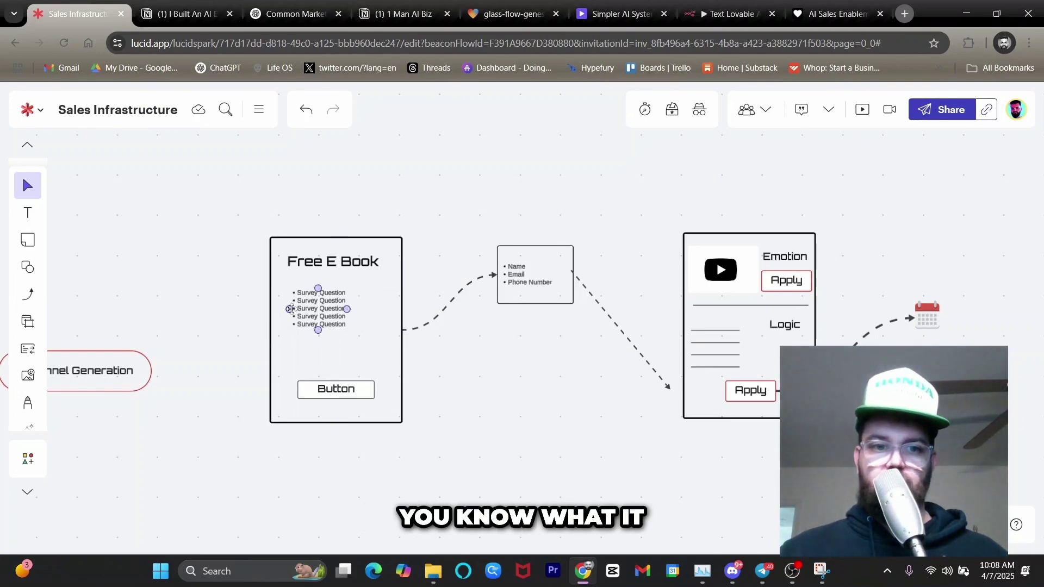
scroll(304, 296, up, 10)
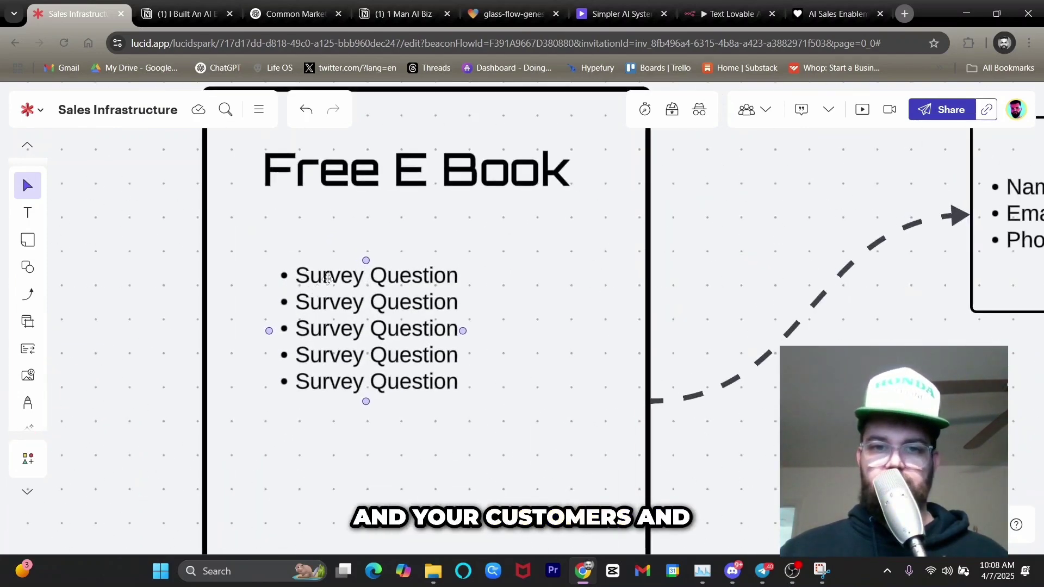
scroll(356, 276, down, 5)
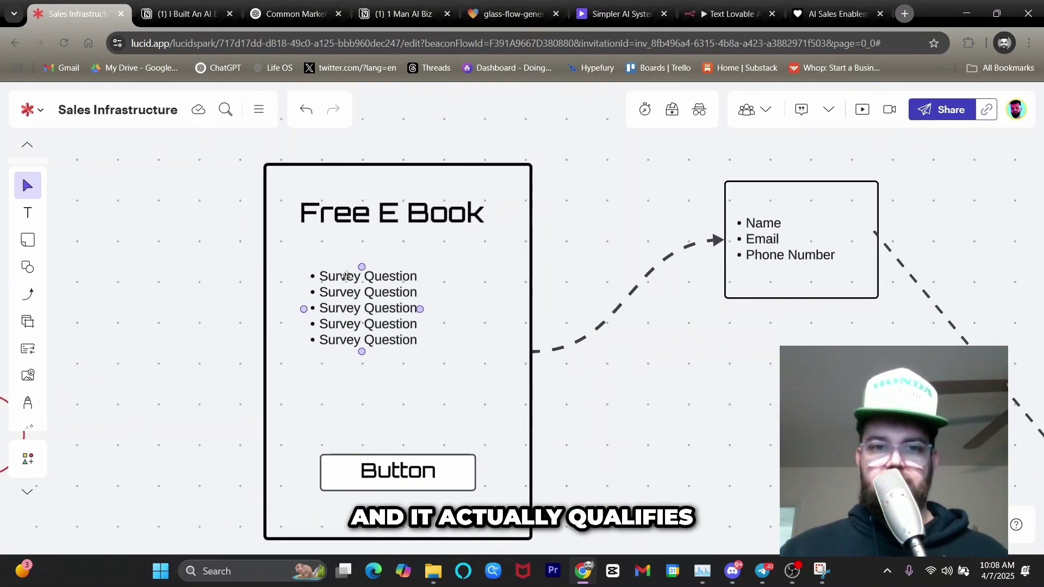
scroll(369, 323, down, 5)
Step: Switch to the glass-flow-genesis project in Lovable, have it try to fix the build error, and check the survey preview
click(676, 379)
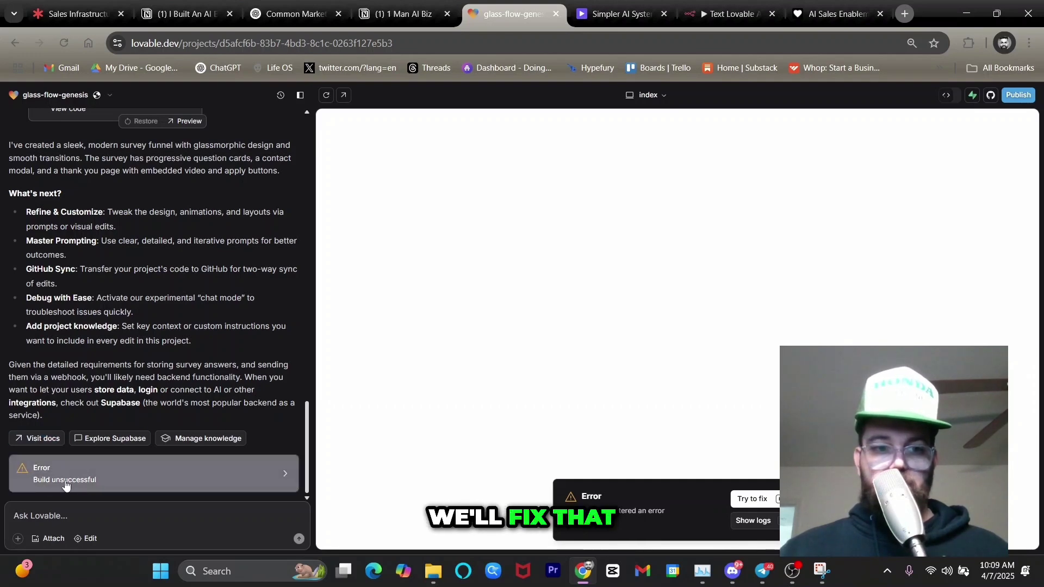
click(752, 499)
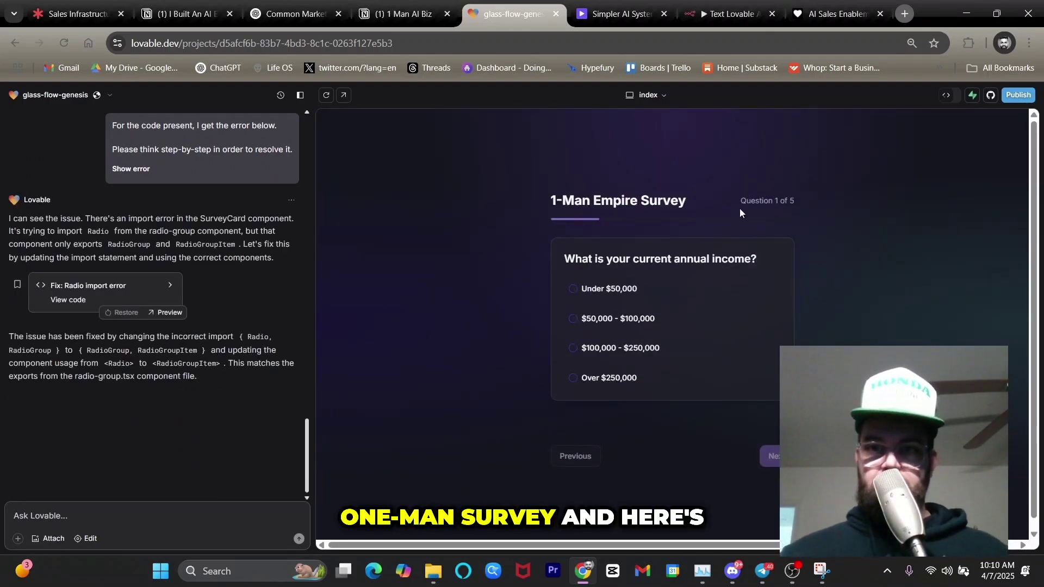
scroll(558, 282, down, 1)
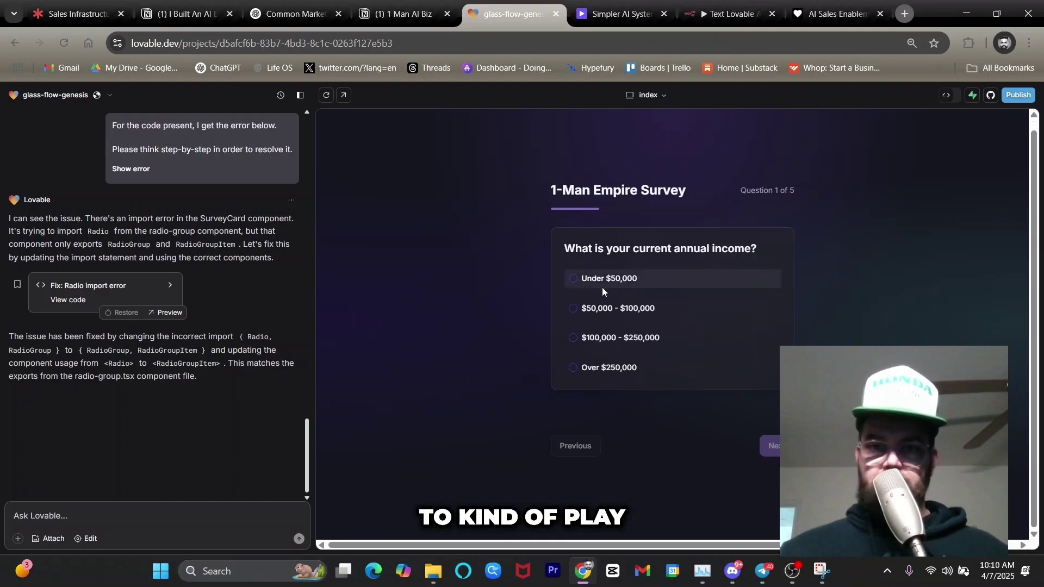
Step: Test the 1-Man Empire Survey preview by answering its questions, including Under $50,000 for annual income and Getting clients/customers for biggest challenge
click(573, 279)
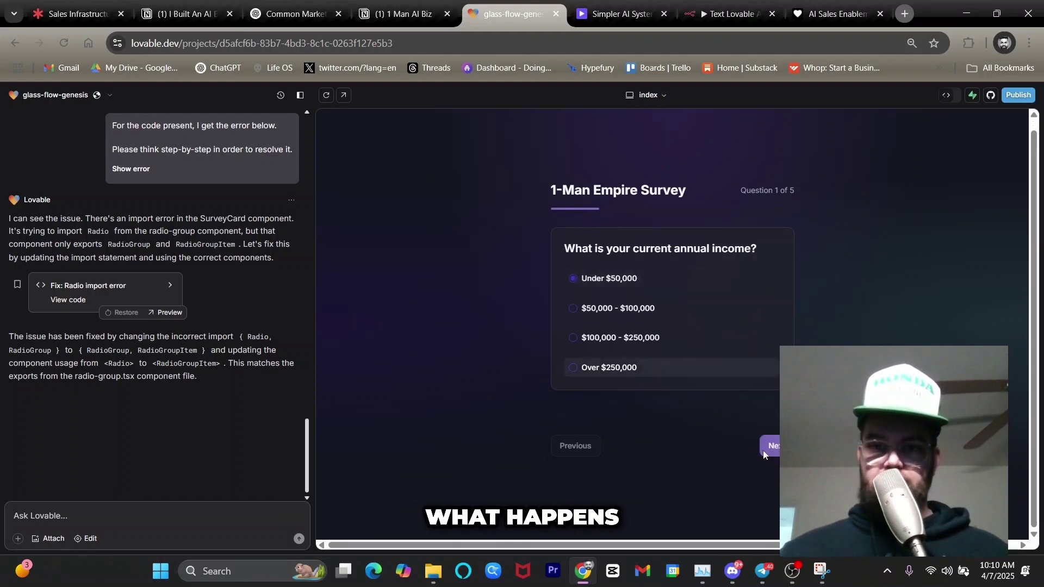
click(775, 446)
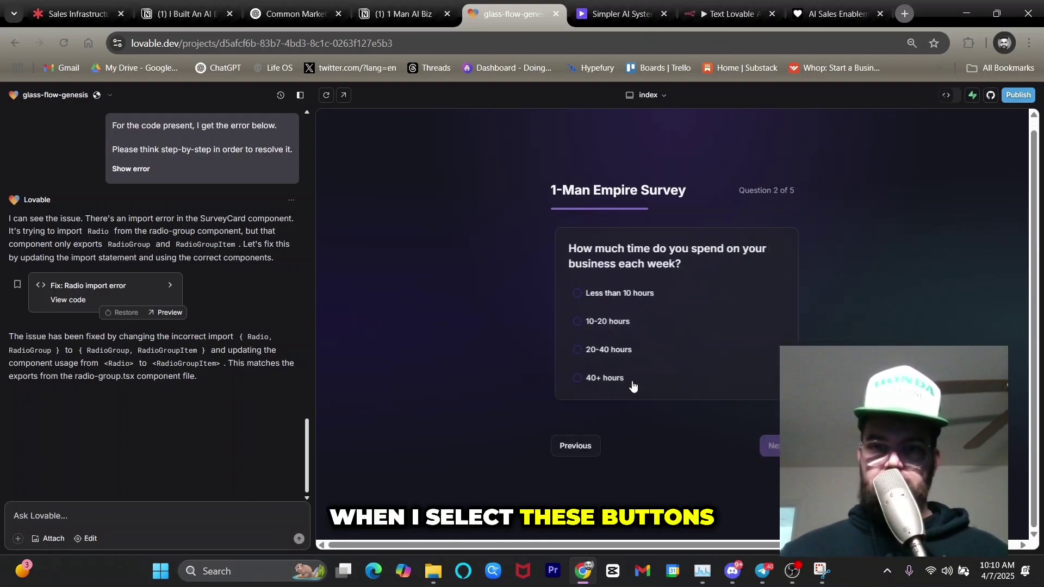
click(573, 293)
click(775, 446)
click(574, 293)
click(772, 442)
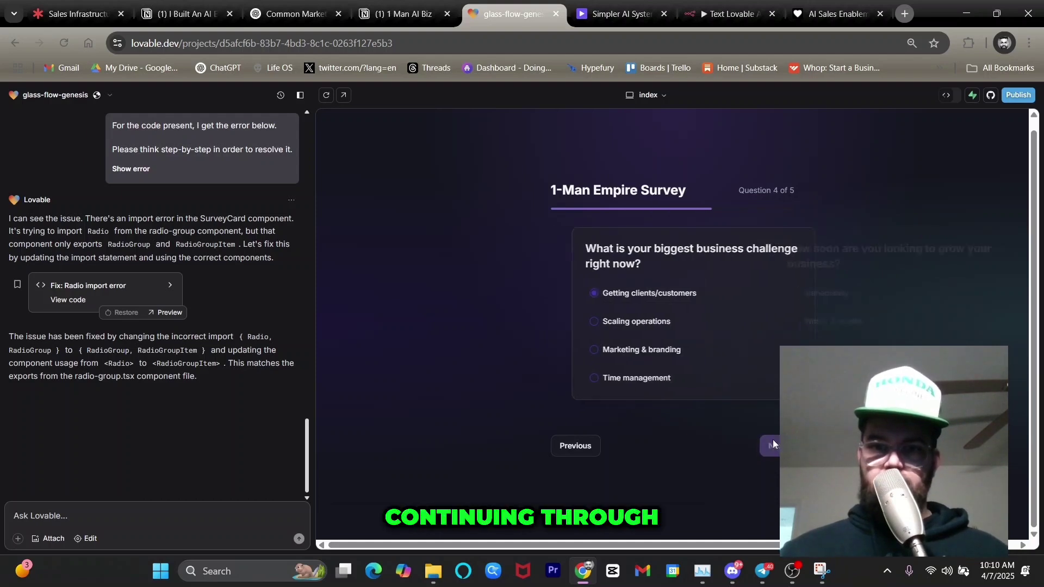
click(772, 441)
click(632, 320)
Step: Fill in the survey's contact form with a first name, email and phone number, and submit it
click(633, 304)
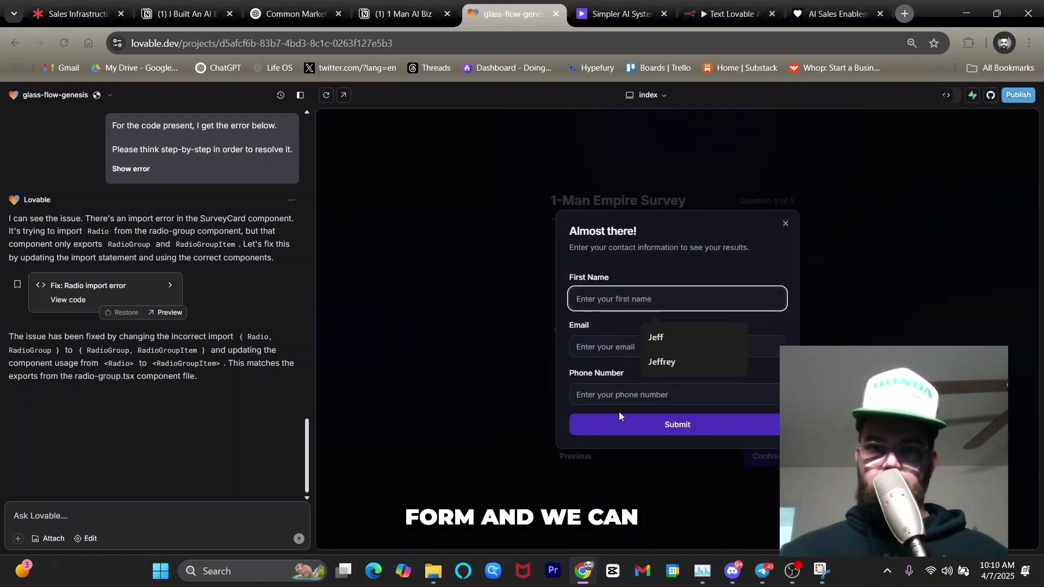
click(654, 335)
click(659, 348)
click(659, 383)
click(659, 394)
click(660, 422)
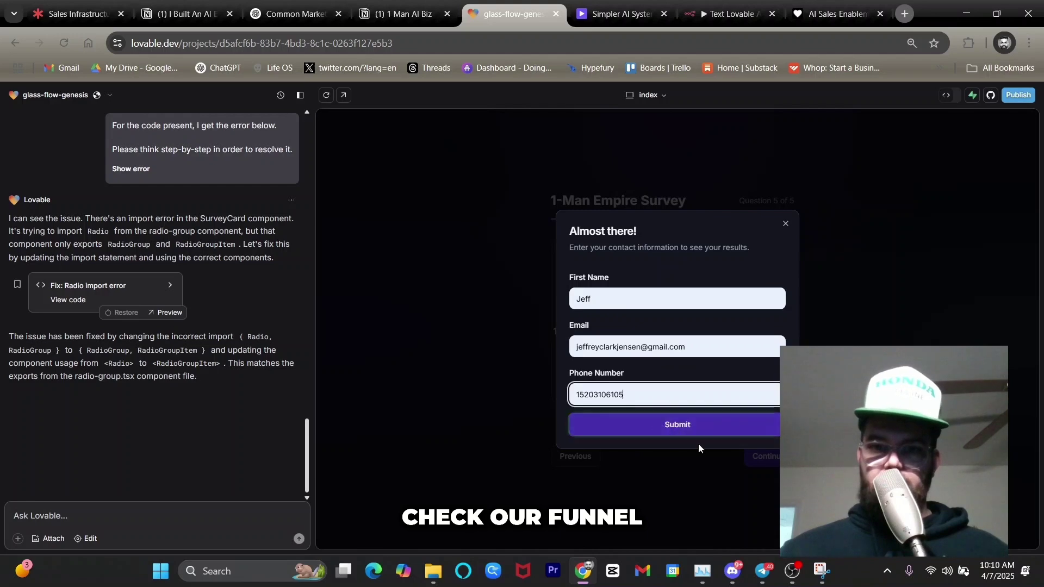
click(723, 419)
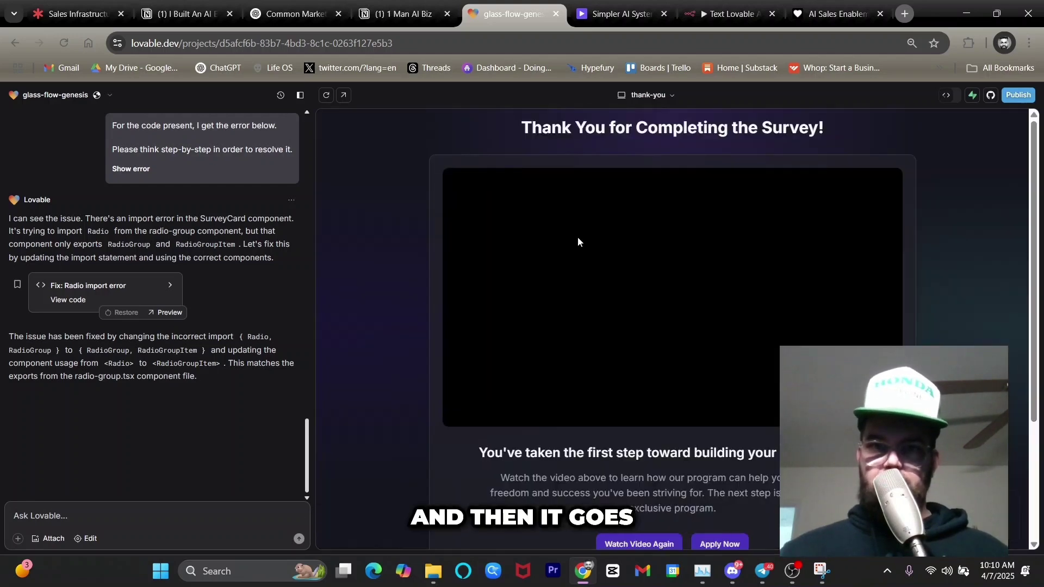
Step: Examine the survey's thank-you page, including the embedded video, application section and client testimonials
scroll(571, 340, down, 3)
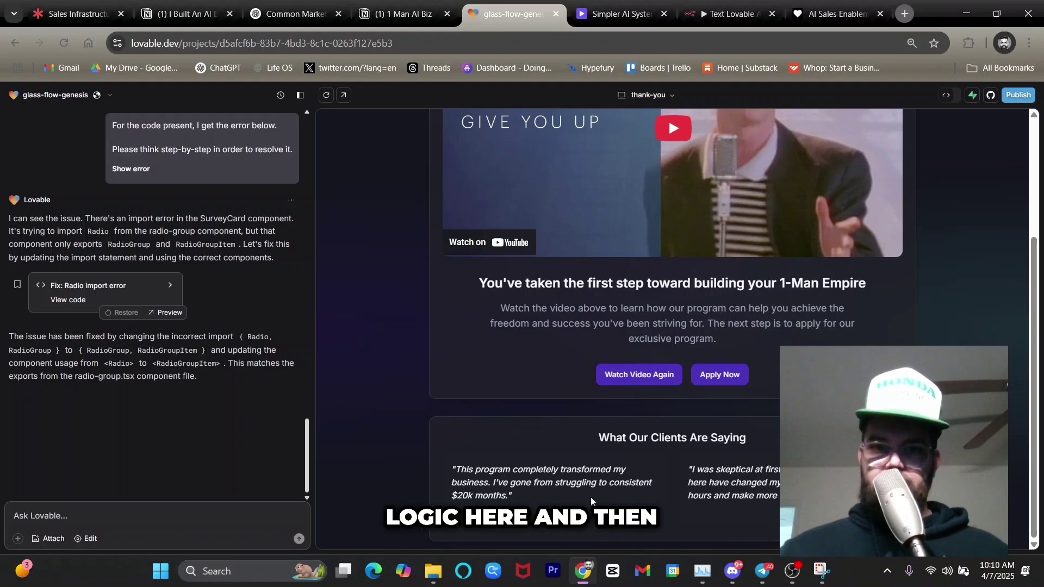
scroll(661, 471, up, 3)
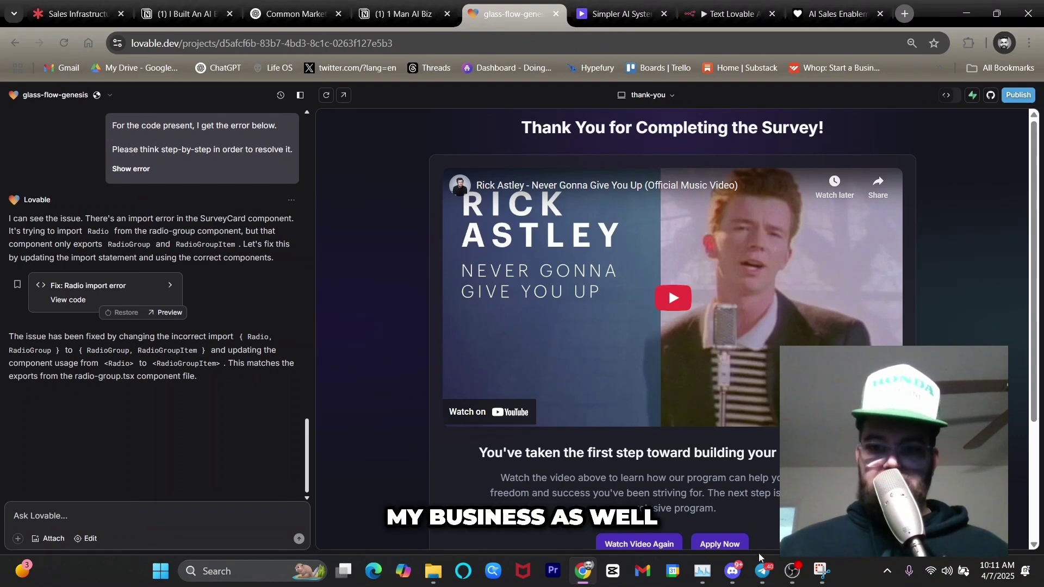
click(673, 297)
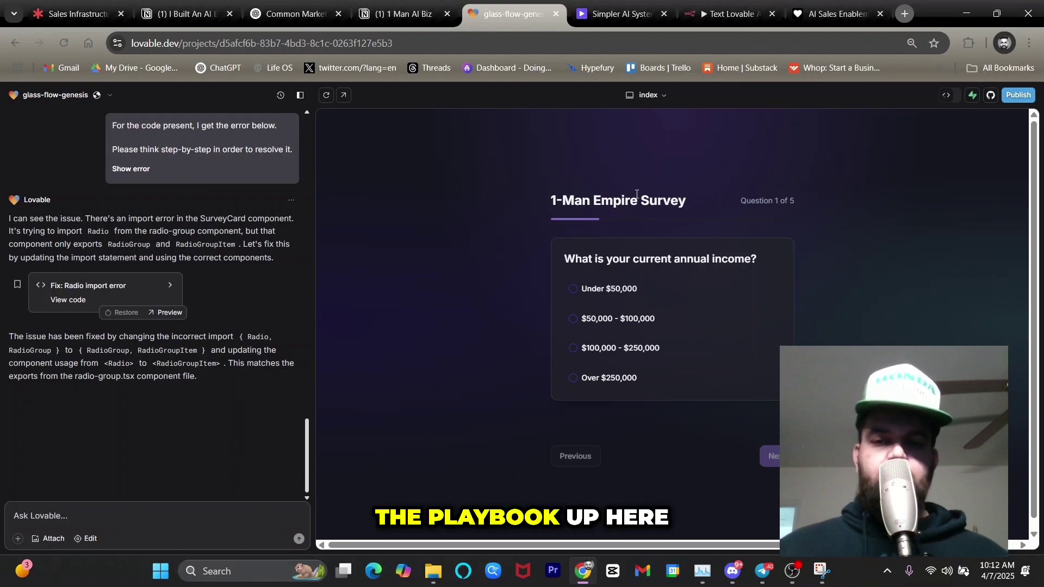
Step: Examine the Free E Book heading in the Lucidspark wireframe to compare it with the survey design
click(74, 13)
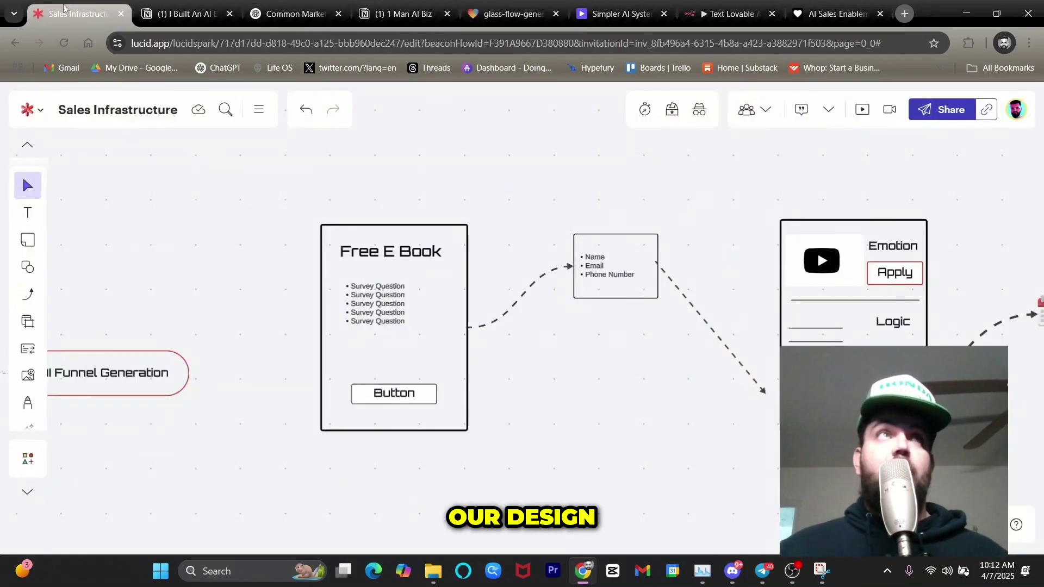
click(381, 253)
click(382, 254)
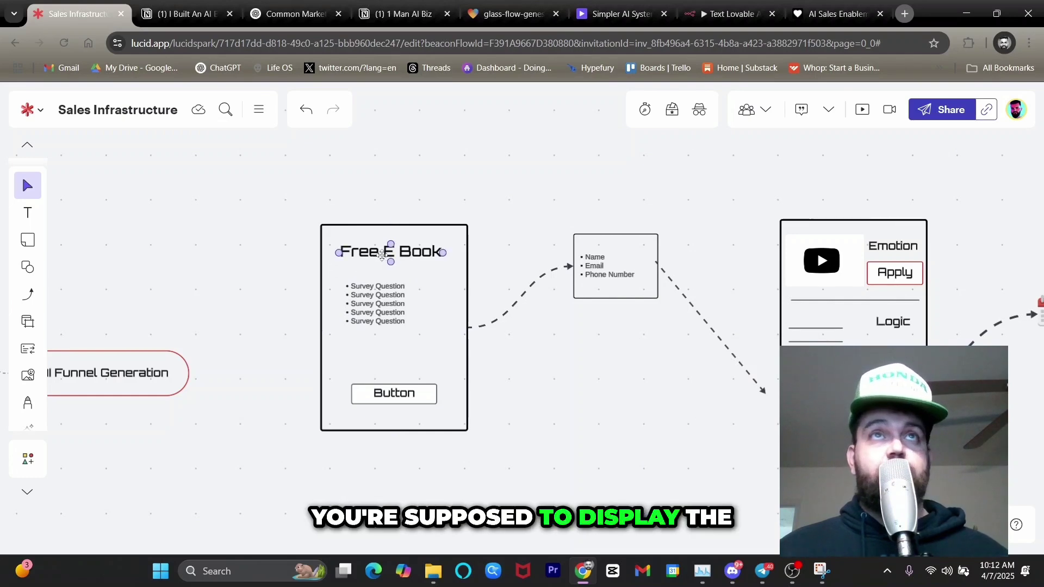
scroll(382, 256, up, 3)
scroll(382, 257, down, 2)
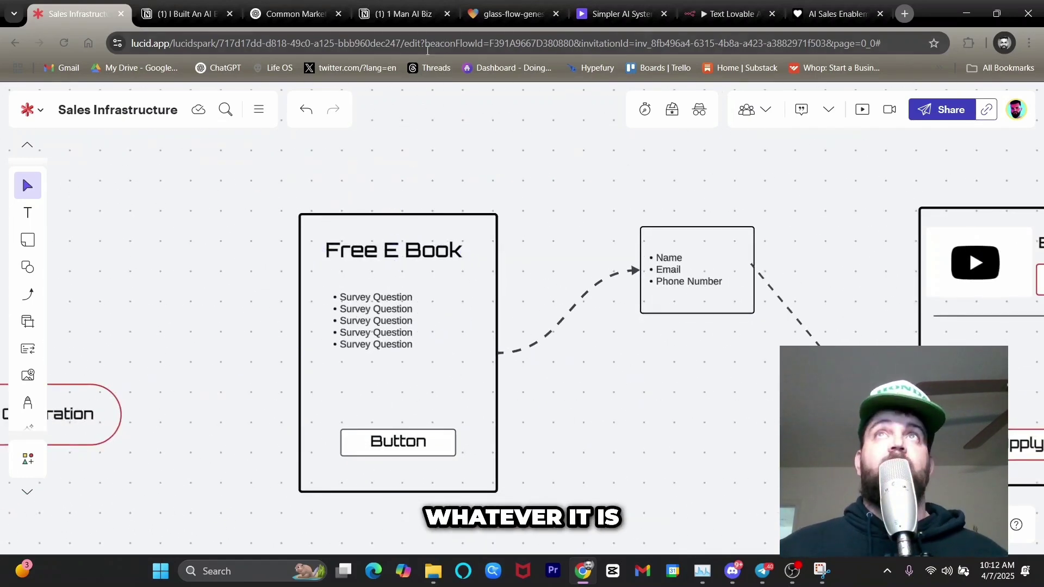
click(483, 12)
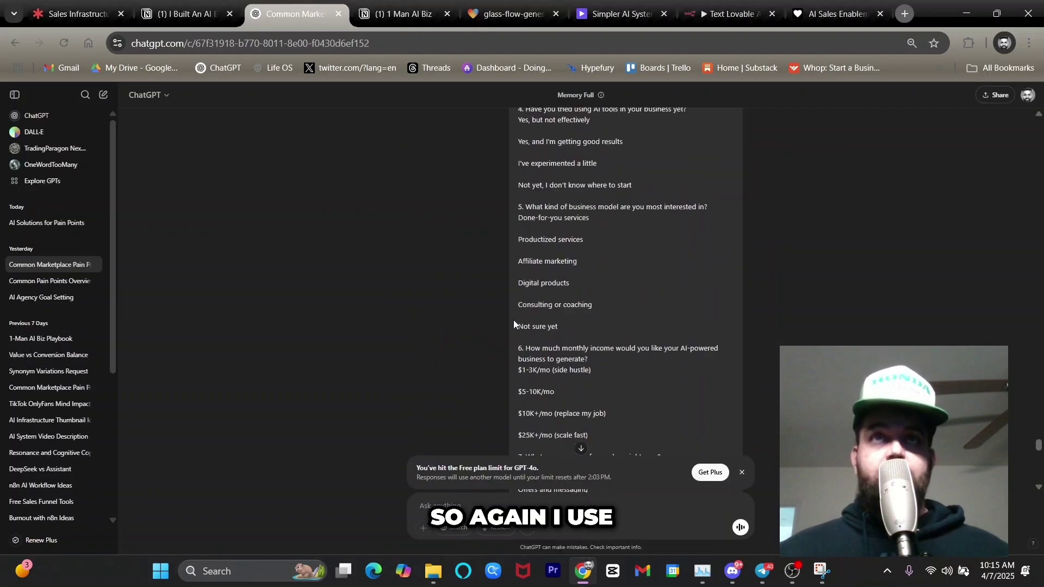
Step: Look through the ChatGPT conversation for the survey card update prompt and read its questions from Q3 to Q8
scroll(513, 320, down, 20)
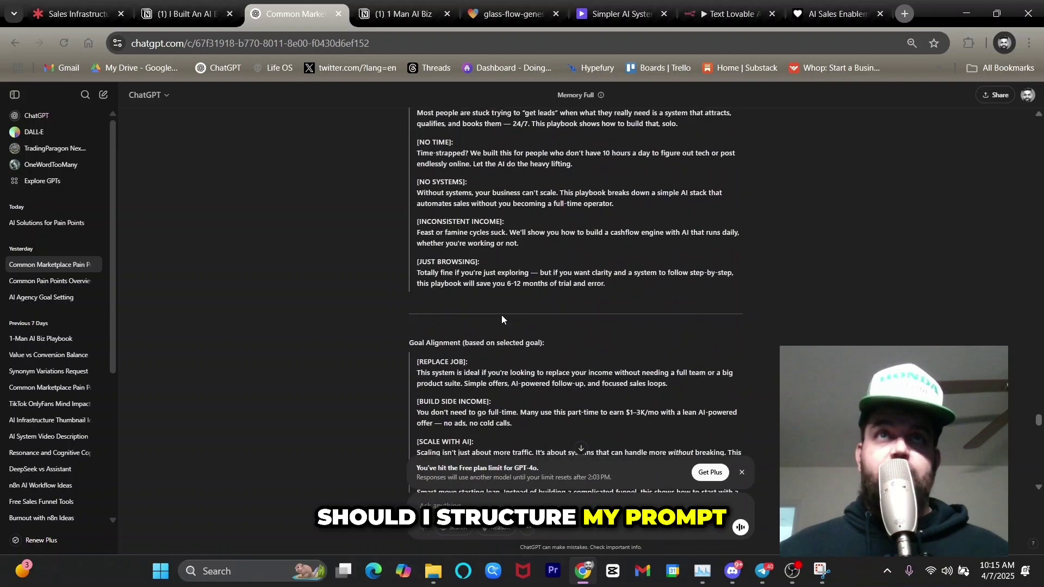
scroll(501, 315, up, 20)
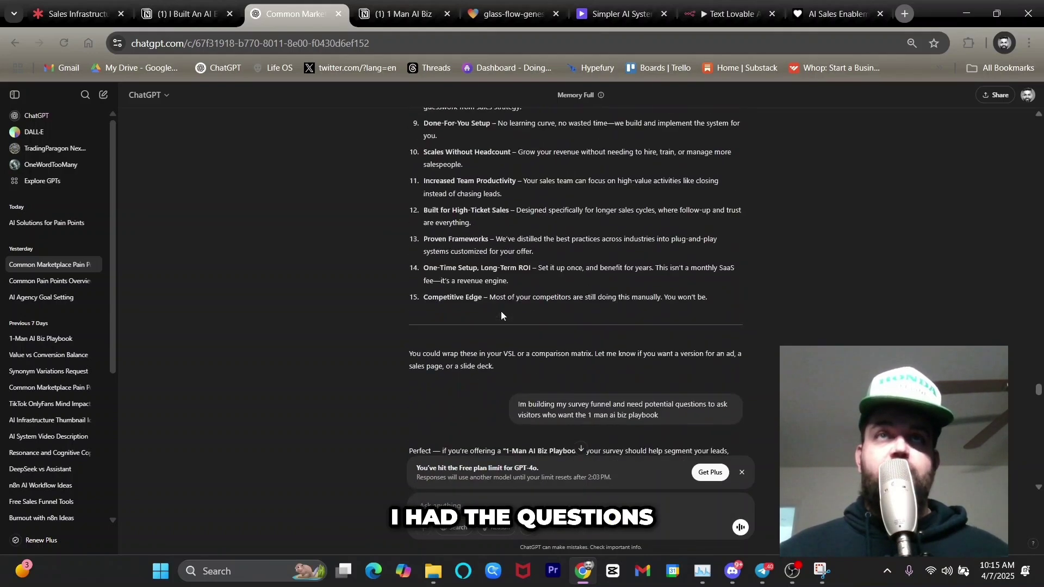
scroll(505, 306, down, 20)
drag(502, 315, 506, 308)
scroll(504, 304, up, 10)
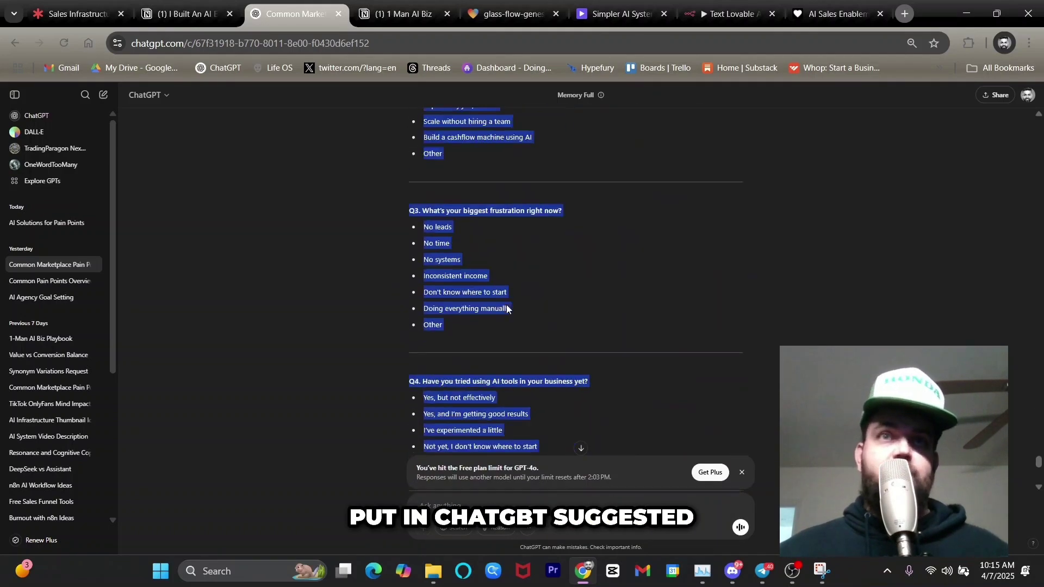
scroll(507, 306, down, 15)
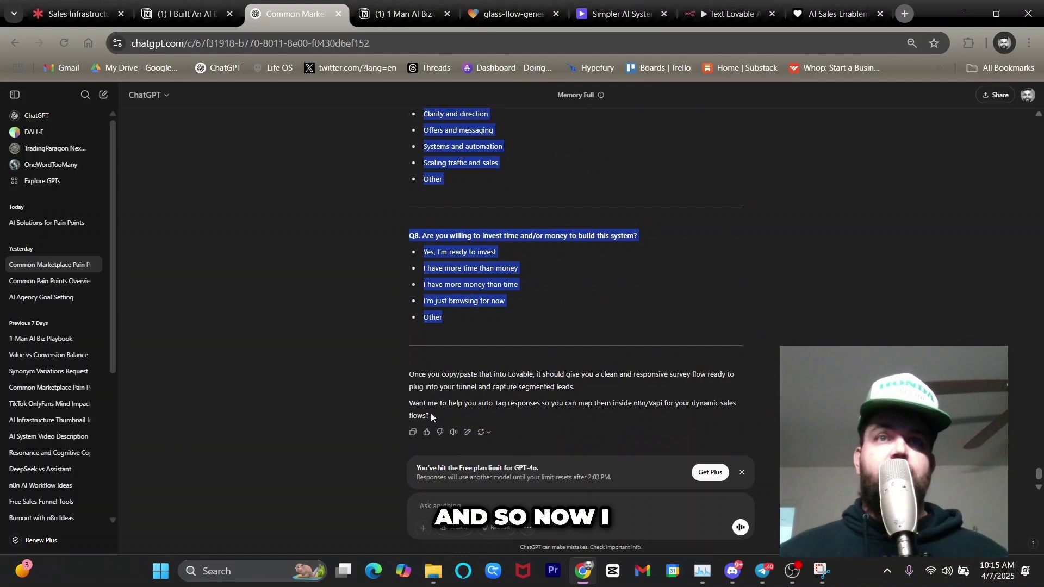
Step: Paste the survey card update prompt into Lovable's chat and read its instructions on the "Other" option and one card per question
key(ctrl+5)
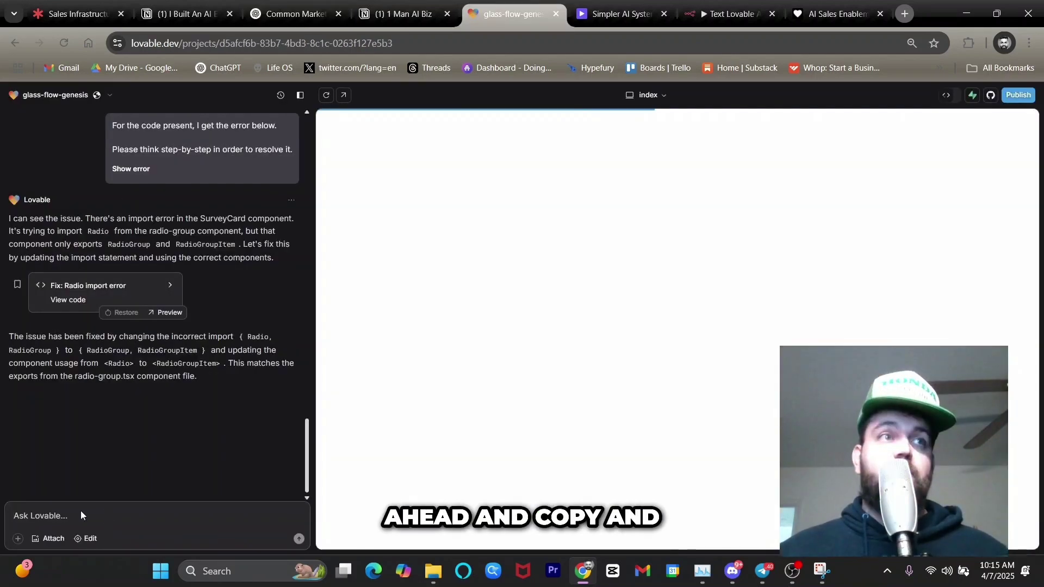
right_click(80, 511)
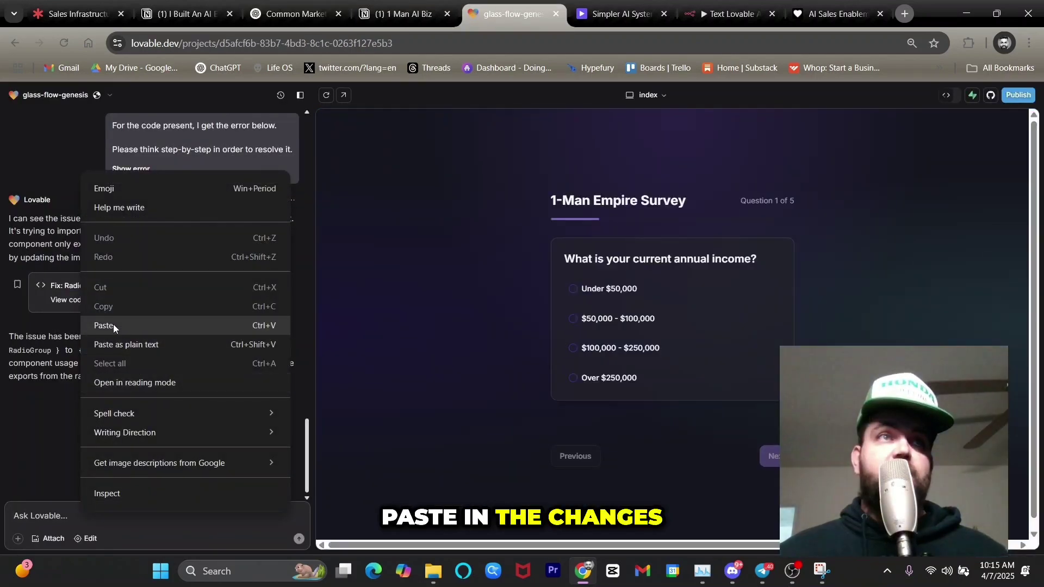
click(113, 325)
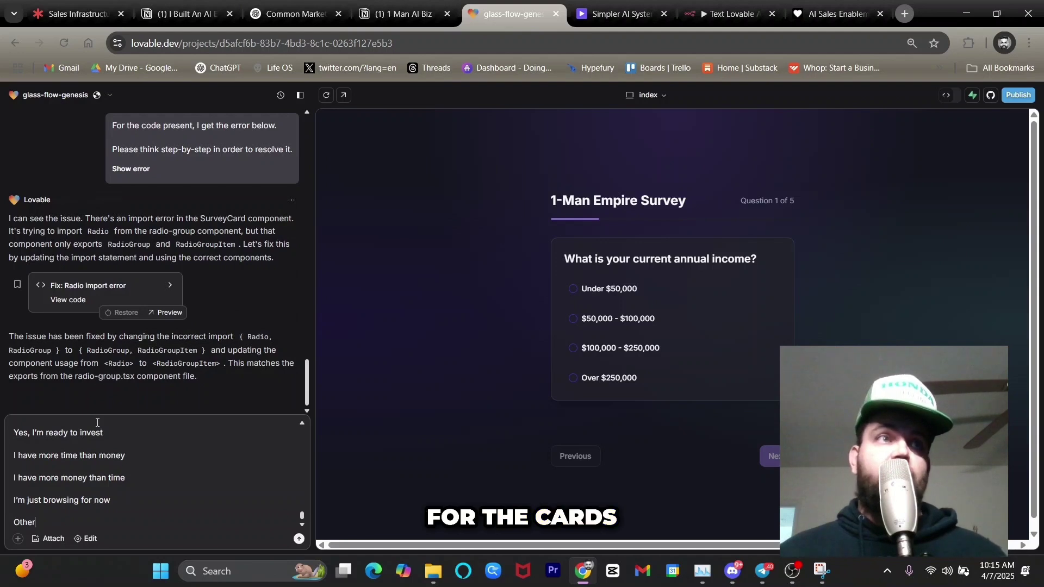
scroll(82, 468, up, 15)
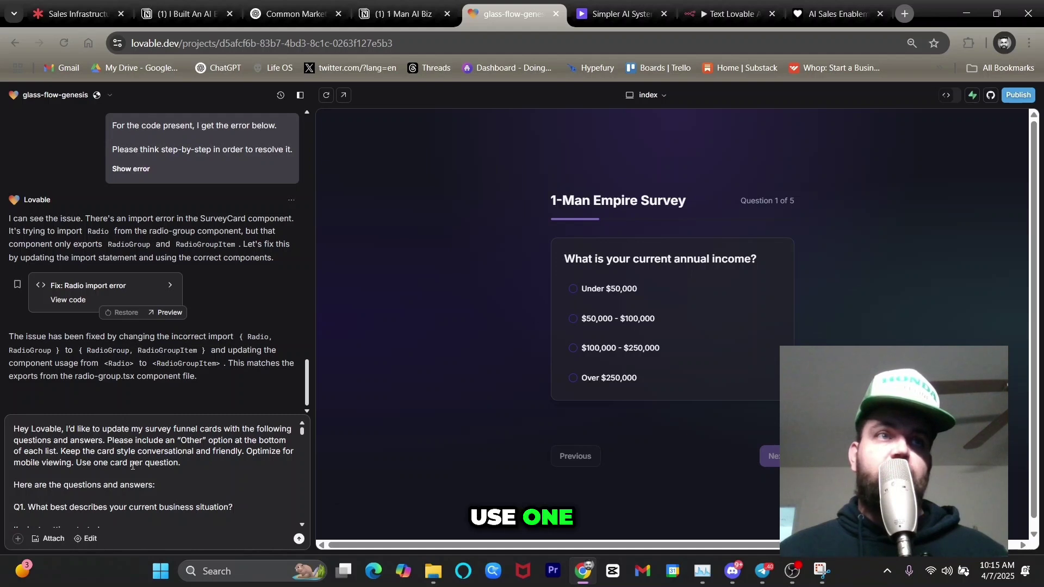
scroll(86, 465, down, 3)
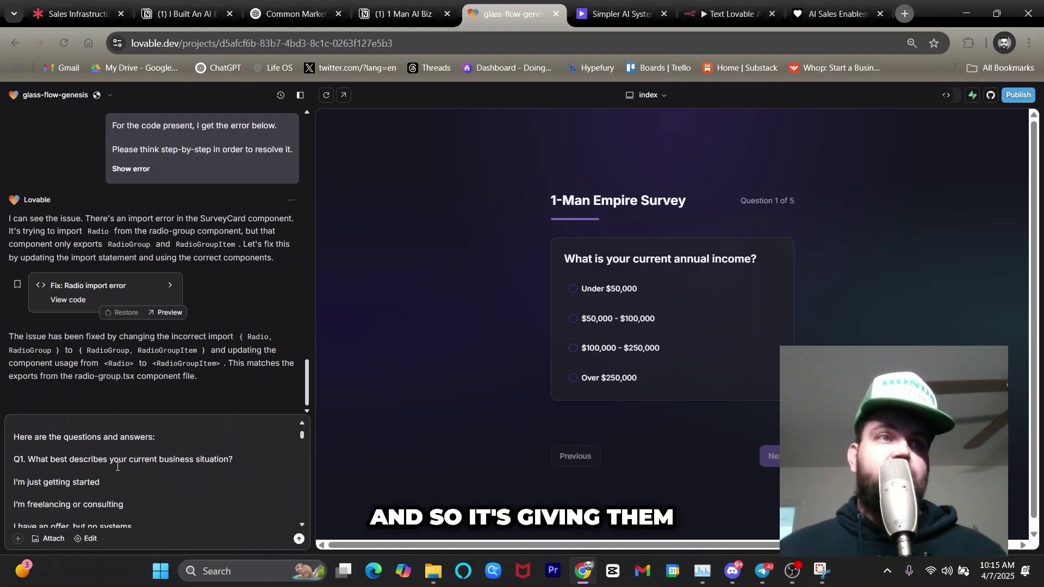
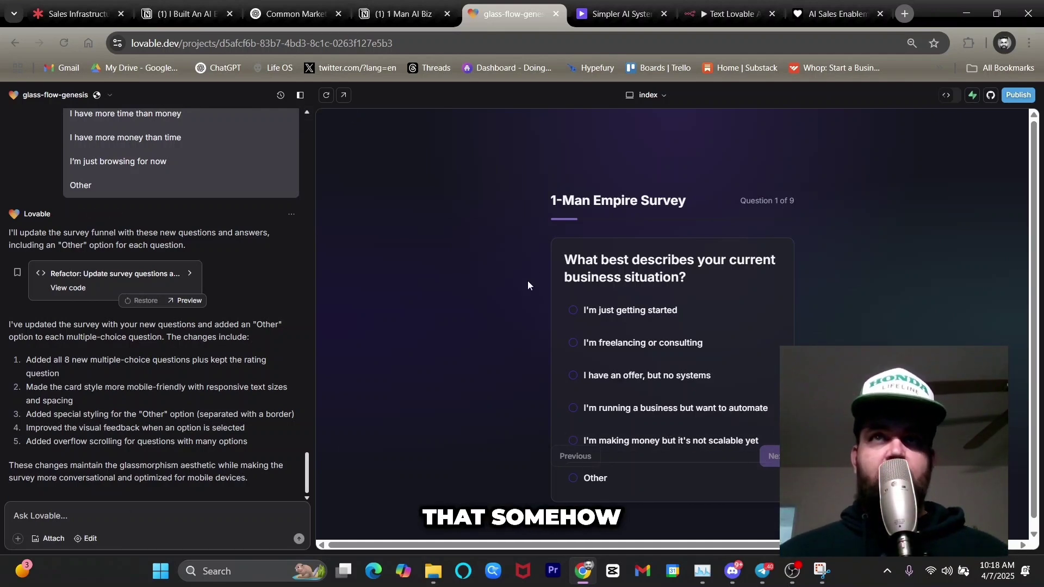
Step: Ask Lovable to add scrolling so all survey options are accessible, and review the exchange in the chat
click(86, 538)
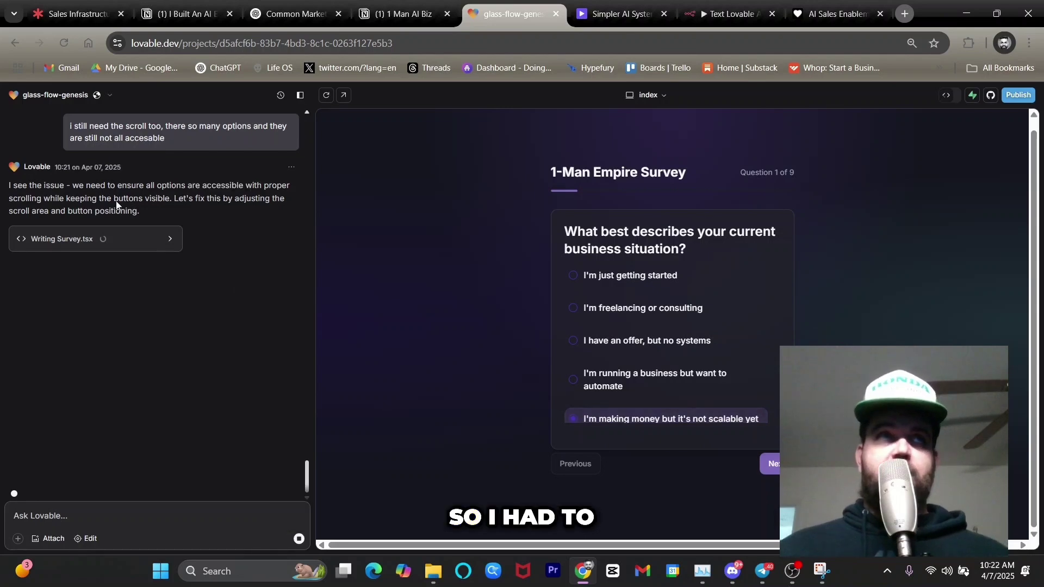
scroll(146, 237, up, 5)
scroll(130, 294, down, 6)
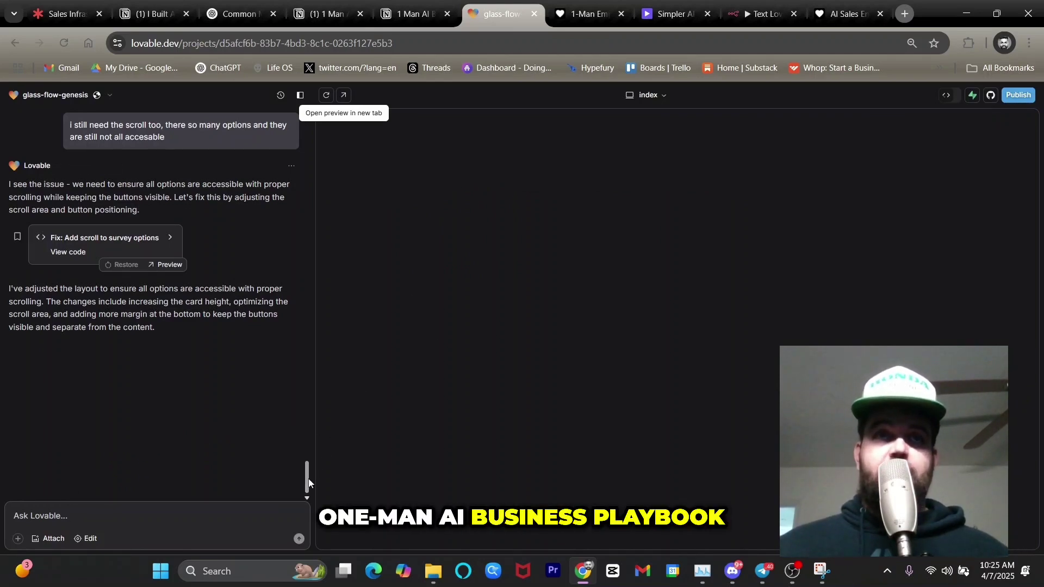
Step: Mark the agenda item "2 Build Funnel (5 Prompts)" on the Notion page with the green face emoji
click(587, 13)
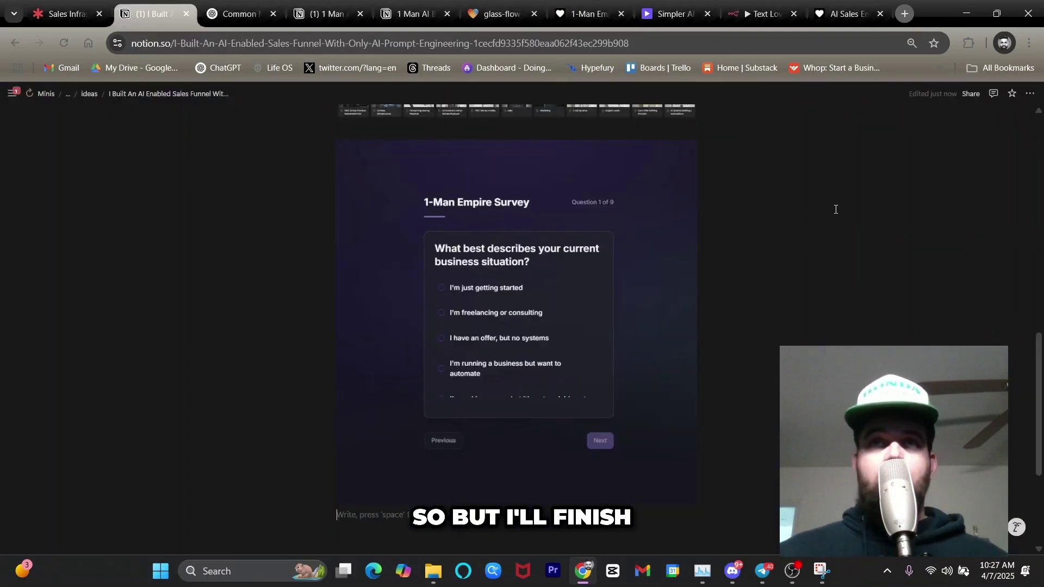
scroll(710, 270, up, 5)
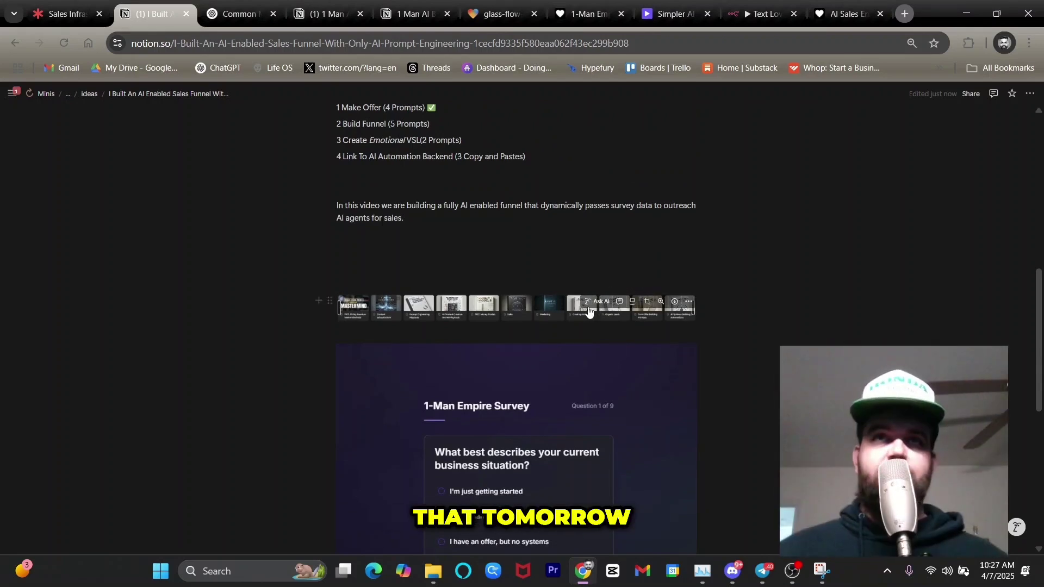
scroll(486, 309, down, 2)
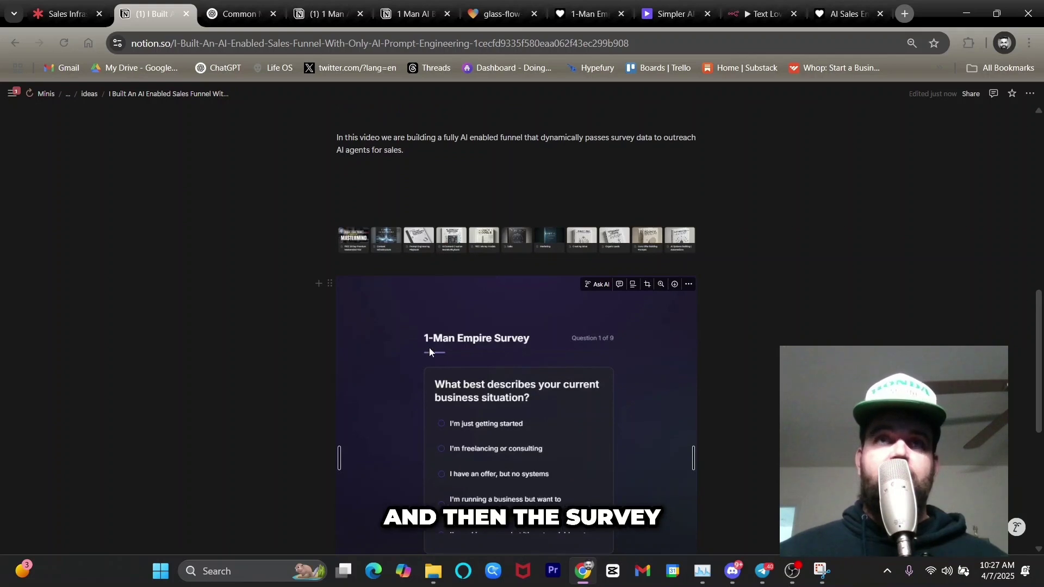
scroll(387, 201, up, 3)
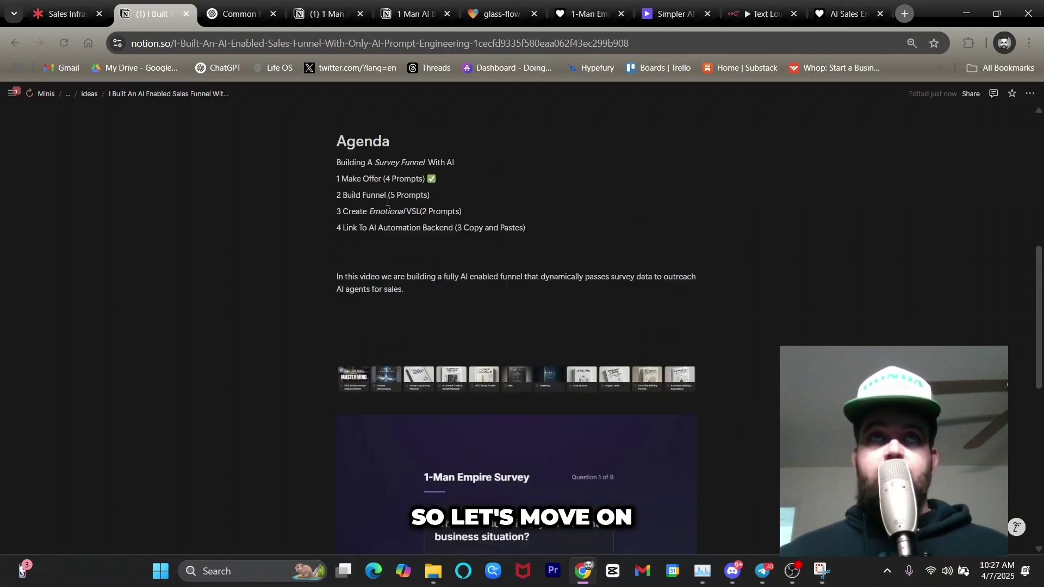
text(/emo)
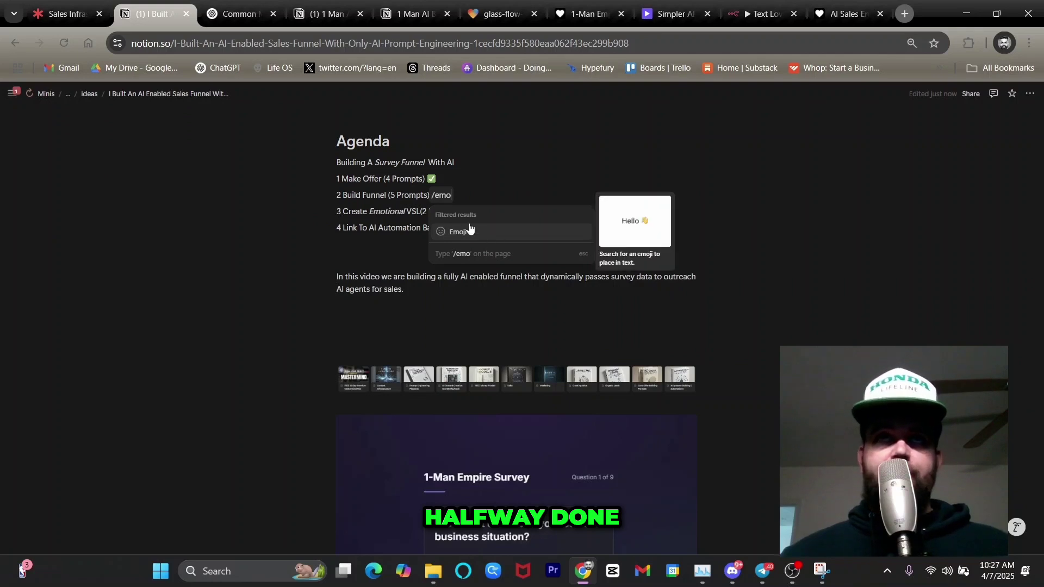
click(490, 235)
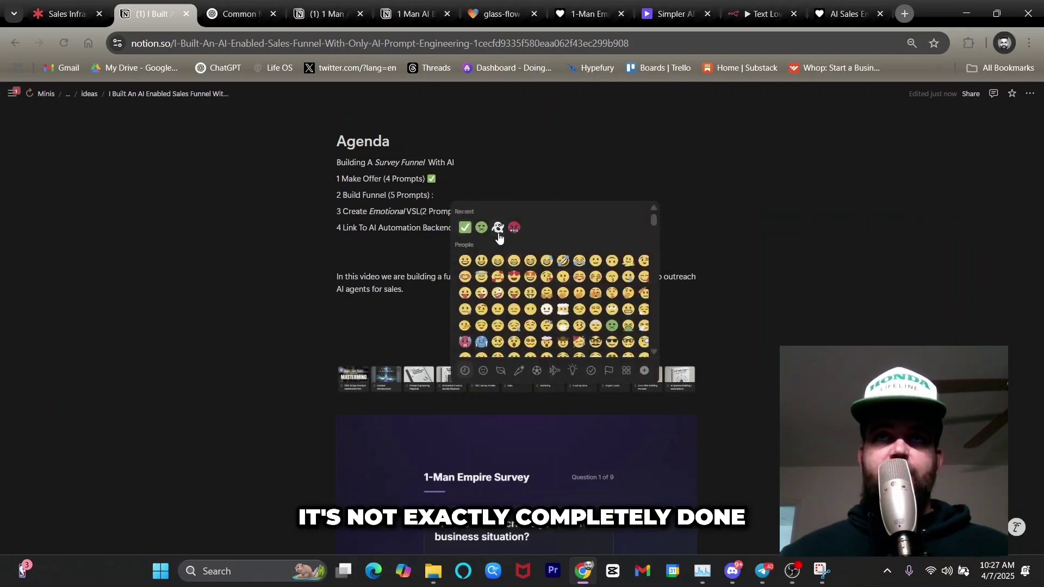
click(481, 227)
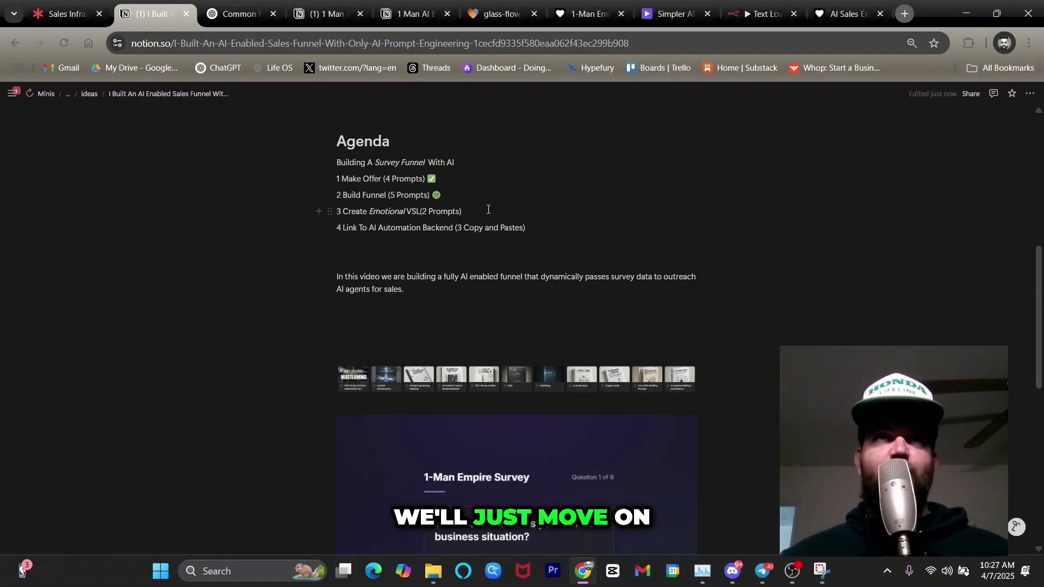
Step: Copy the "The 1-Man Empire" VSL script from the ChatGPT conversation, starting at the INTRO section
drag(461, 212, 344, 214)
click(465, 212)
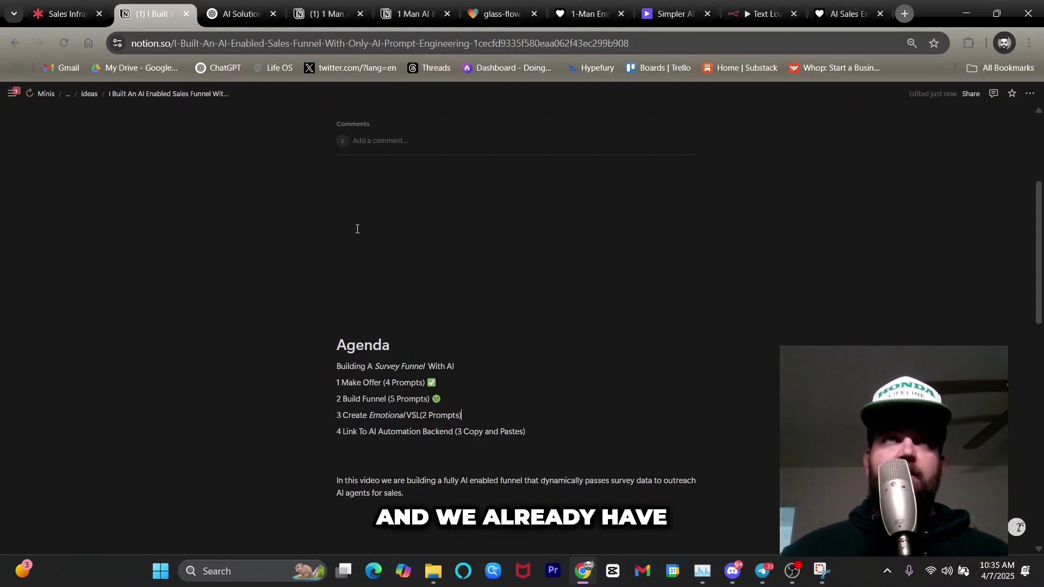
click(256, 14)
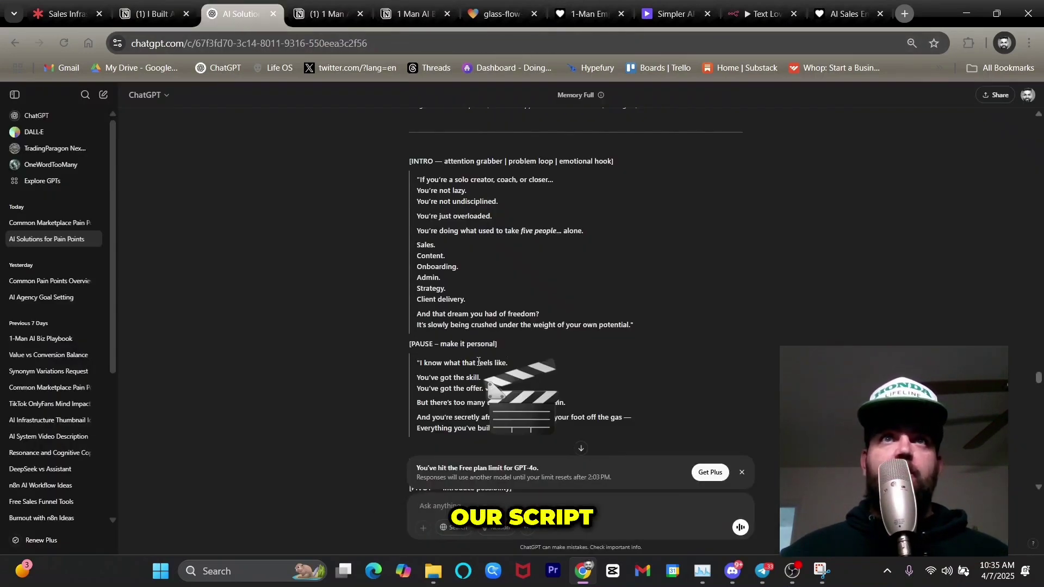
scroll(478, 361, up, 5)
scroll(469, 357, down, 4)
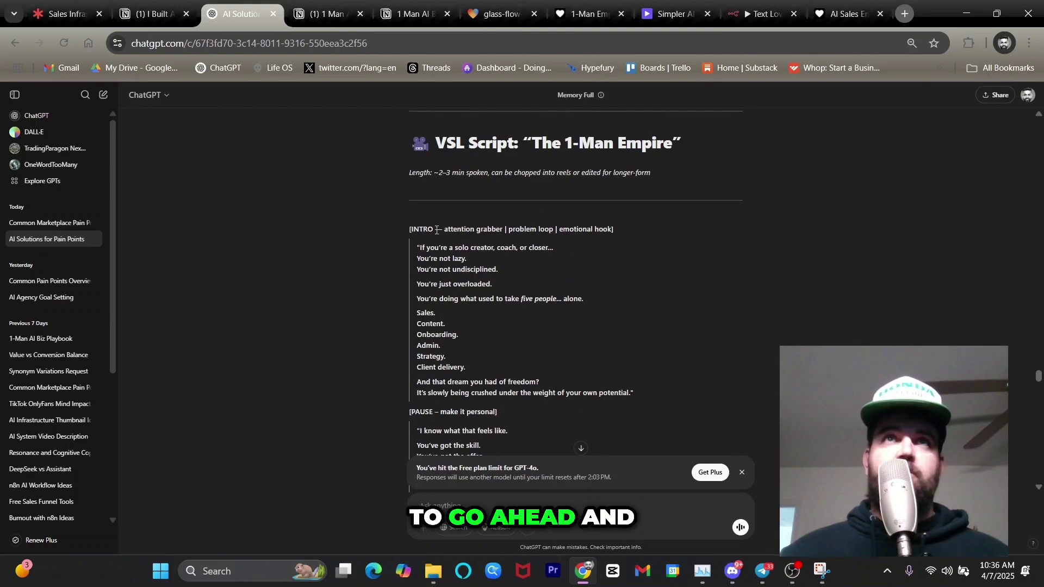
drag(410, 229, 451, 307)
right_click(450, 248)
click(460, 261)
Step: Look back through the ChatGPT conversation at the emotional VSL script prompt and the 1-Man Empire offer stack it pitches
scroll(459, 268, up, 20)
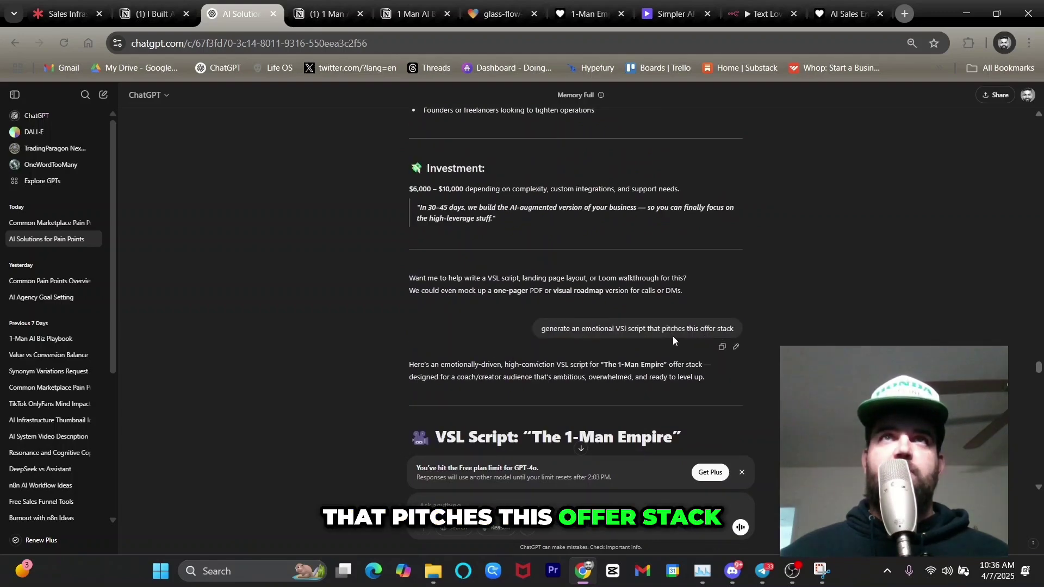
scroll(597, 348, up, 15)
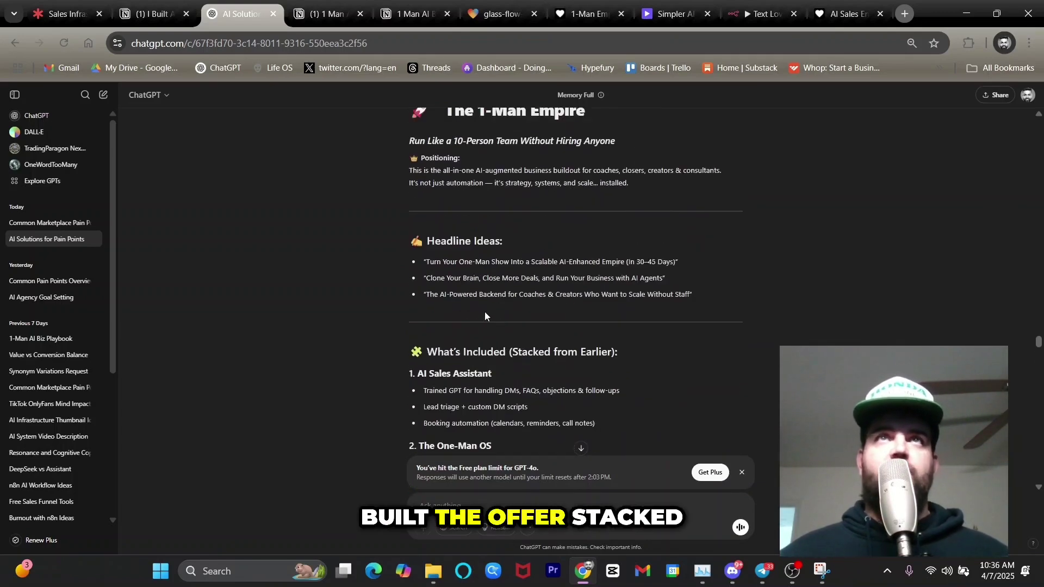
scroll(571, 174, up, 5)
scroll(540, 391, down, 20)
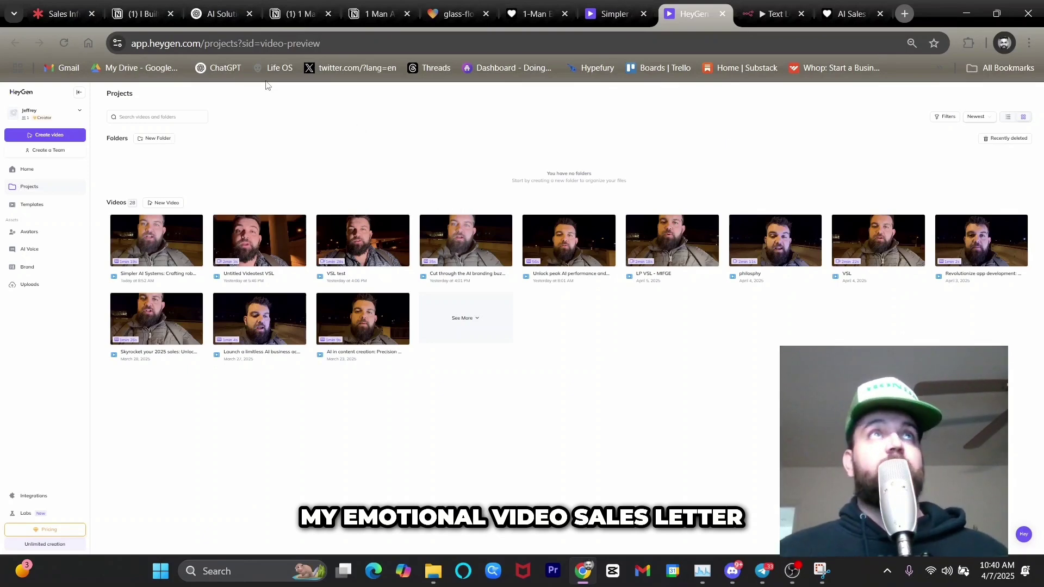
Step: Paste the copied VSL script into the Notion page below the survey image
click(145, 14)
scroll(426, 380, down, 10)
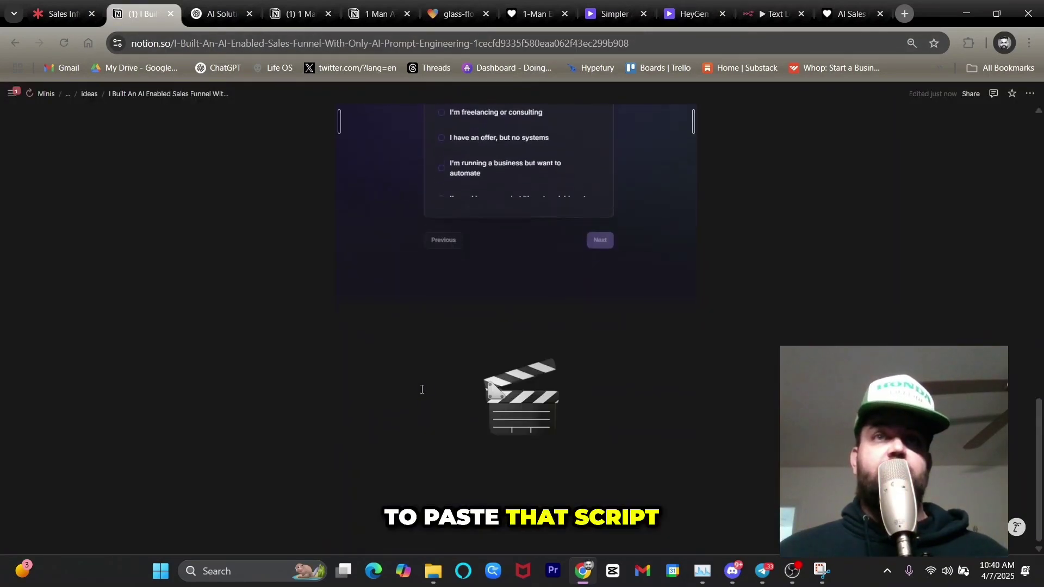
click(422, 373)
right_click(422, 371)
click(466, 186)
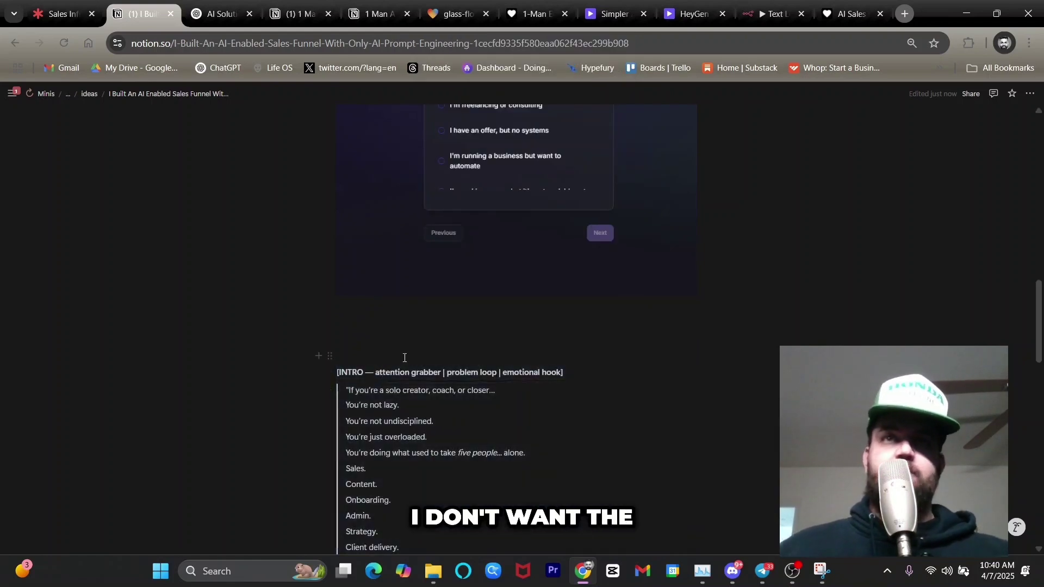
Step: Delete the bracketed INTRO, PAUSE and PIVOT heading lines from the pasted VSL script
triple_click(445, 372)
key(BackSpace)
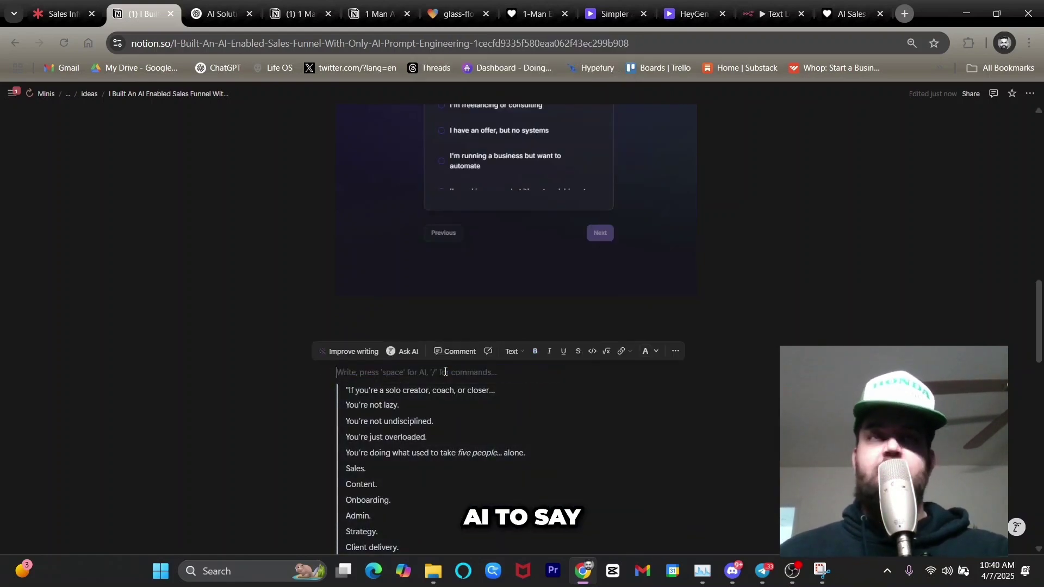
scroll(388, 381, down, 4)
double_click(388, 393)
triple_click(388, 393)
key(BackSpace)
scroll(388, 392, down, 3)
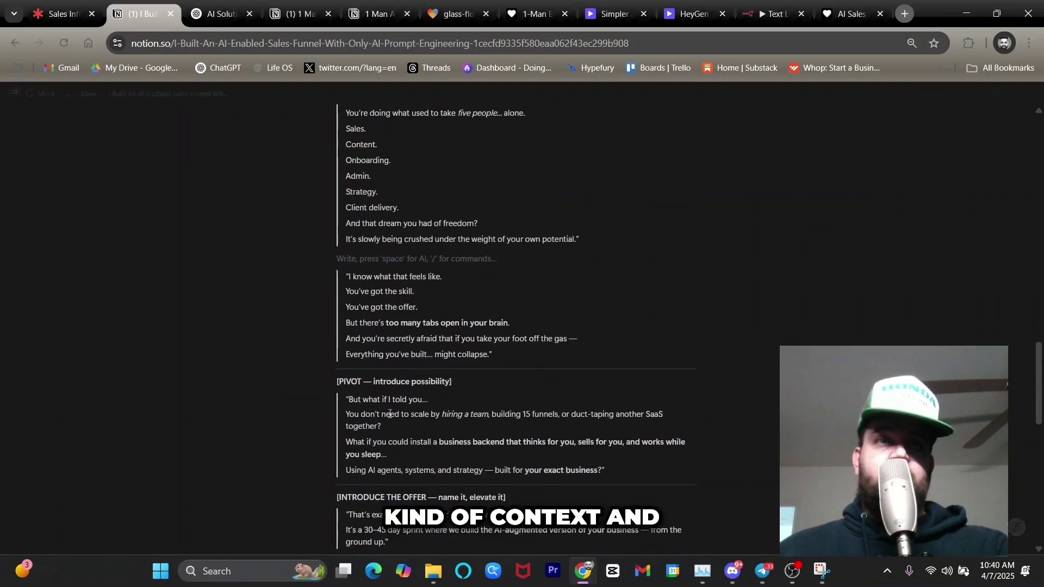
triple_click(391, 384)
key(BackSpace)
Step: Remove the bracketed INTRODUCE THE OFFER, FEATURES and BENEFITS heading lines from the VSL script
scroll(391, 385, down, 3)
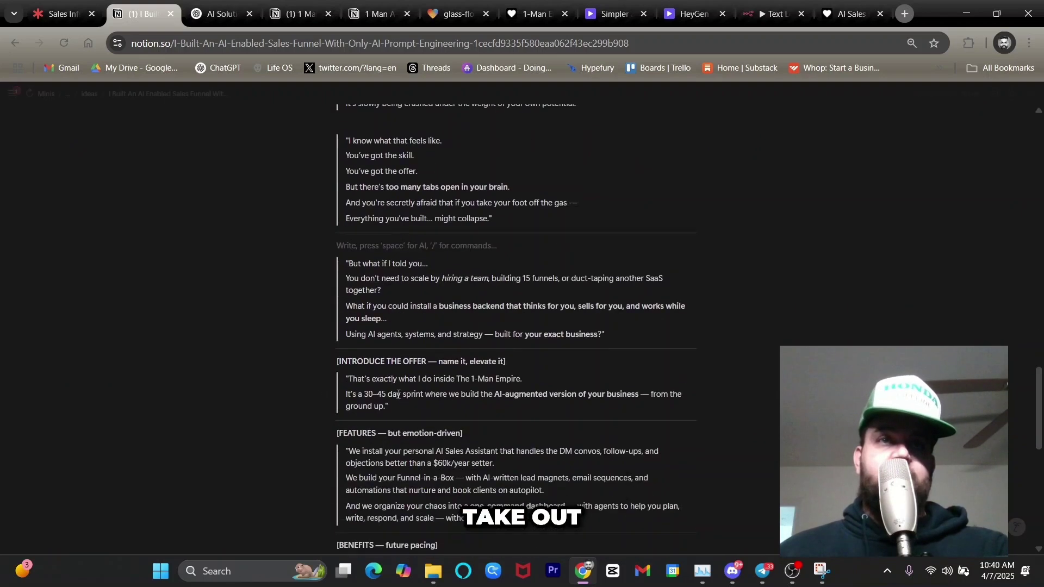
triple_click(405, 361)
key(BackSpace)
scroll(405, 361, down, 3)
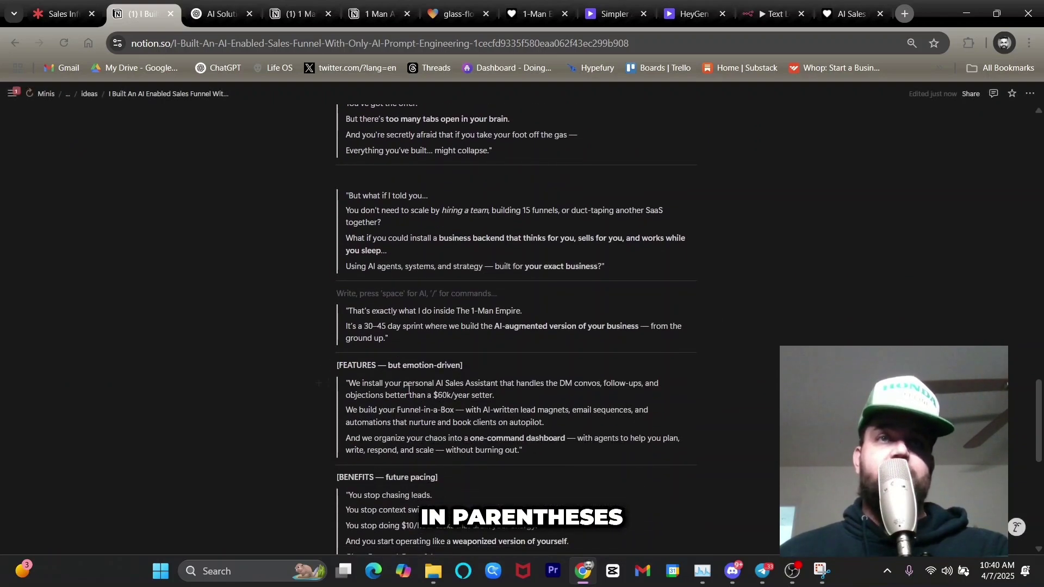
triple_click(413, 365)
key(BackSpace)
scroll(417, 389, down, 1)
triple_click(400, 405)
key(BackSpace)
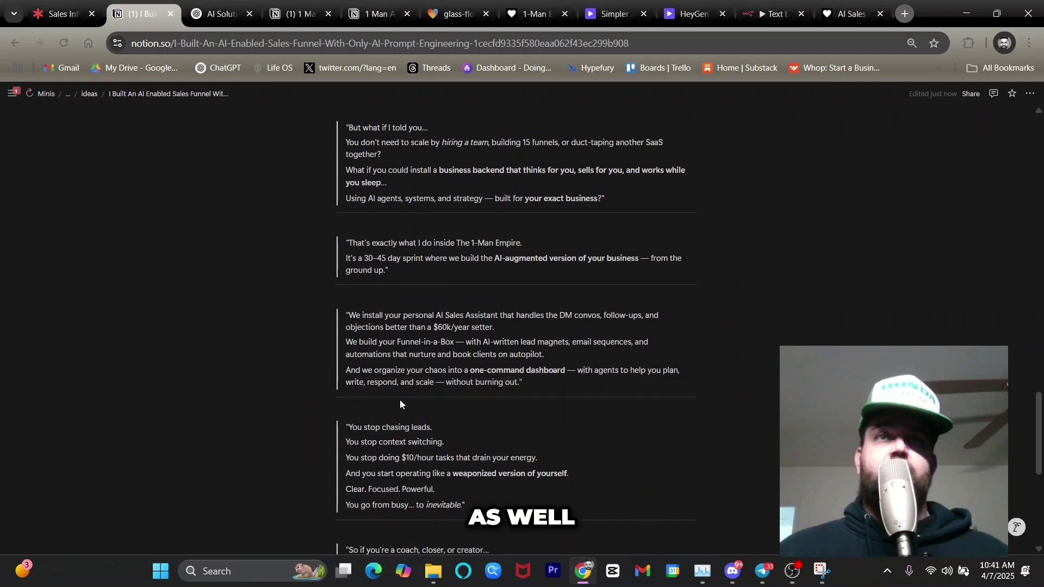
scroll(400, 401, up, 1)
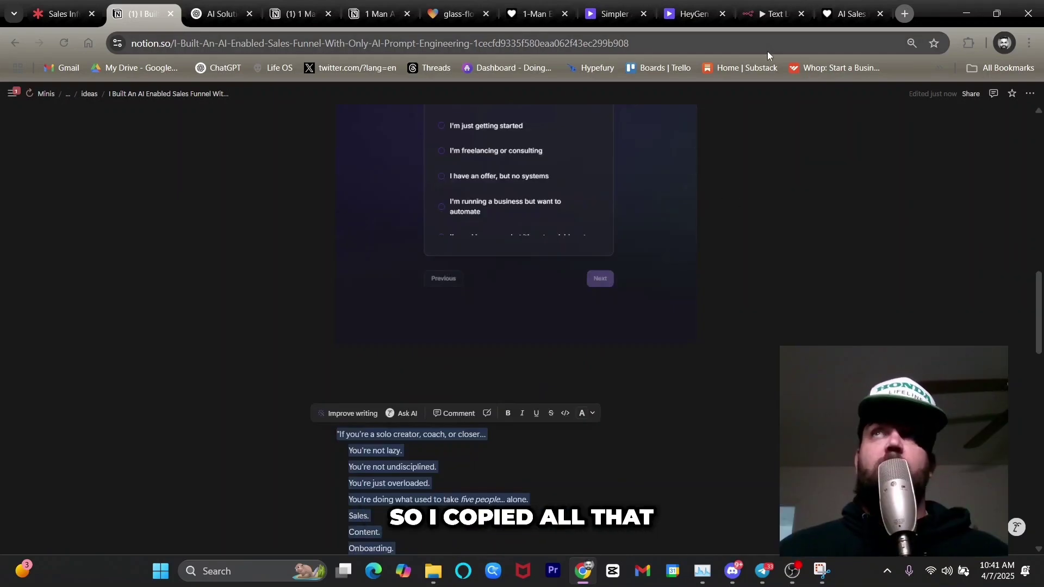
Step: Switch to HeyGen and create a landscape avatar video from scratch using the HVT PHilosophy avatar's IMG_6492.MOV look
click(694, 14)
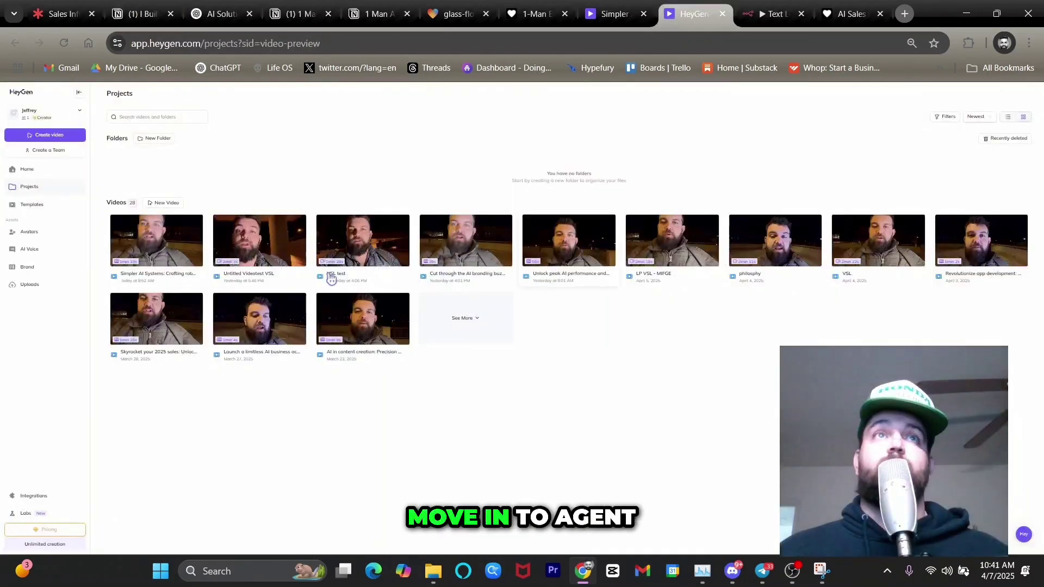
click(48, 137)
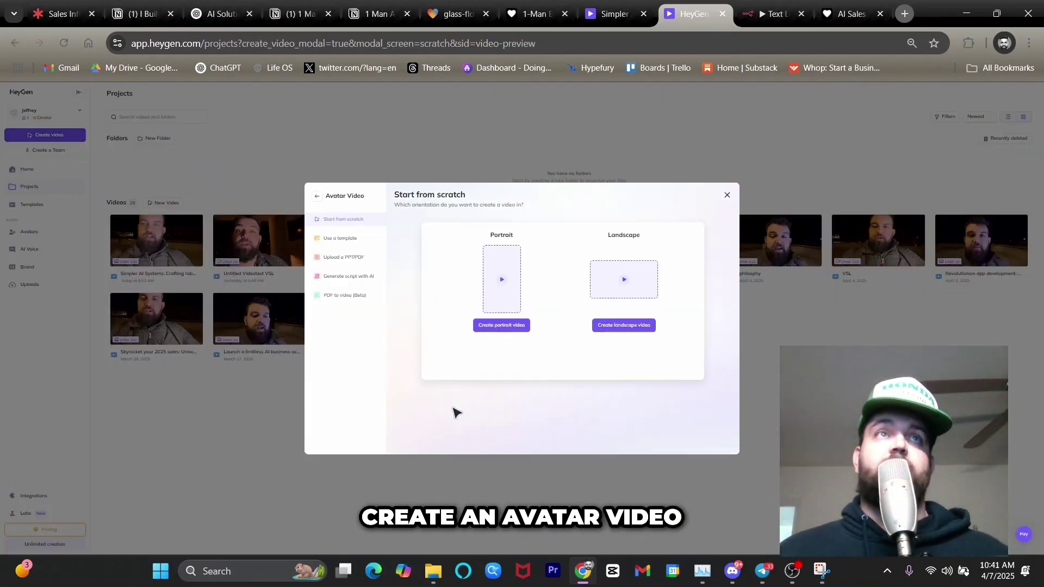
click(636, 331)
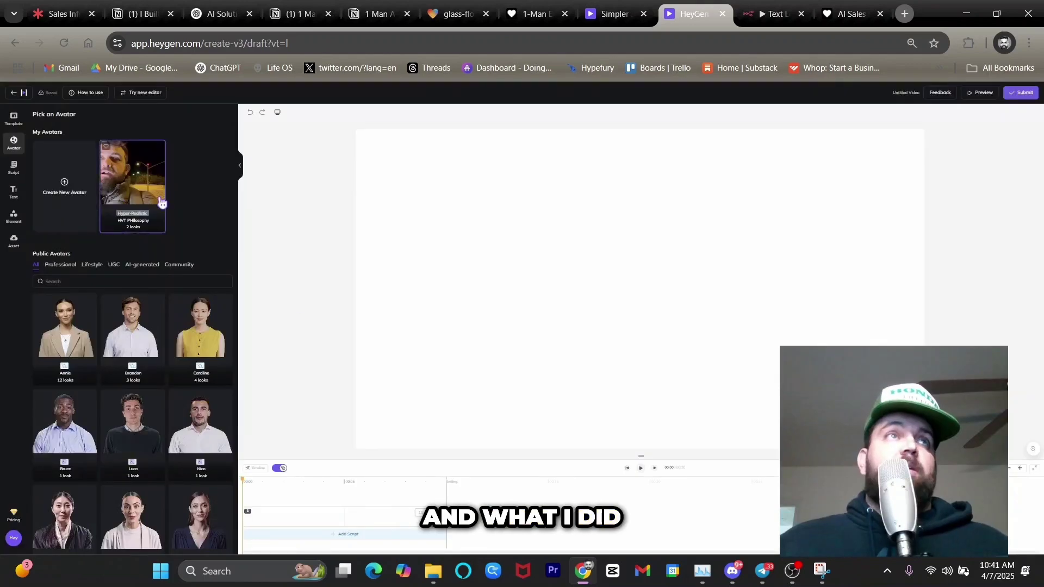
click(136, 182)
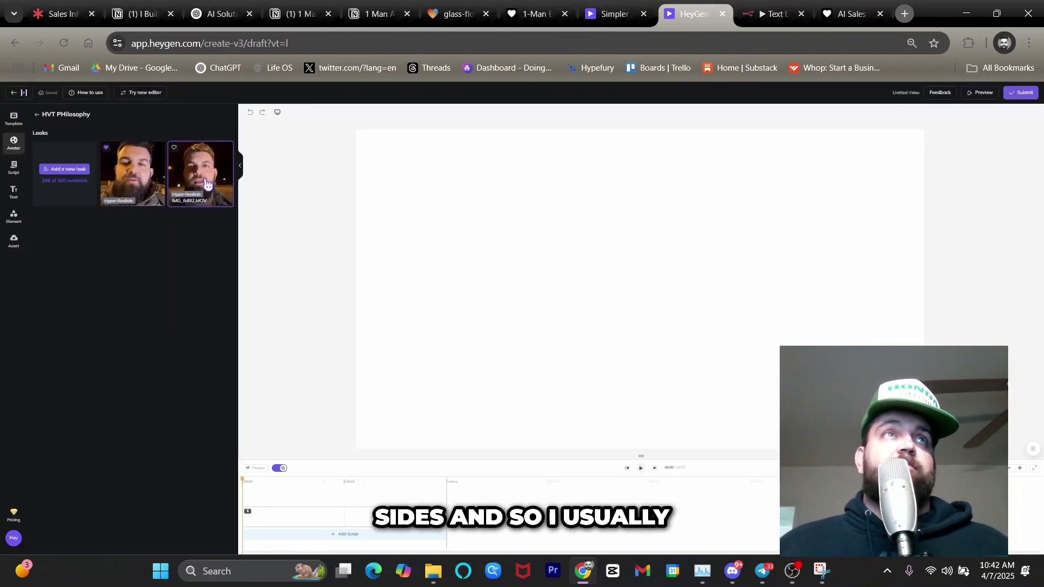
click(204, 178)
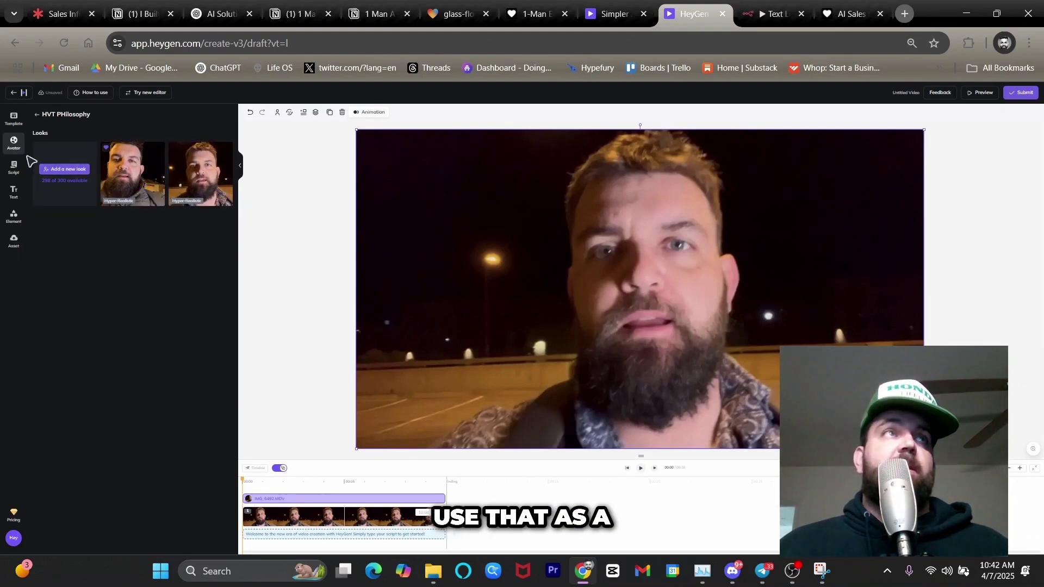
Step: Replace the placeholder text in the video's script with the VSL script and submit the video for generation
click(14, 167)
click(114, 170)
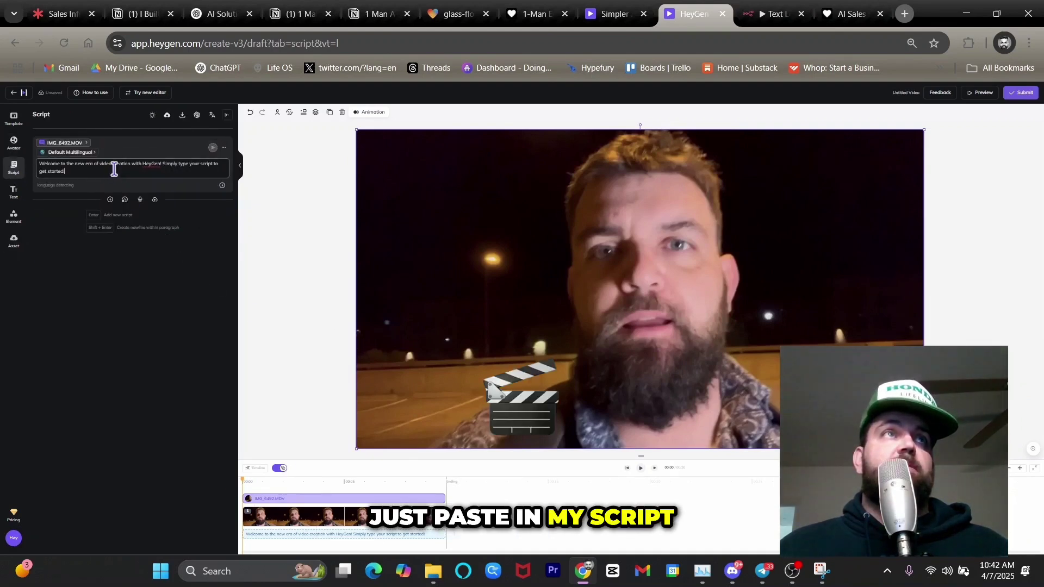
key(ctrl+a)
key(BackSpace)
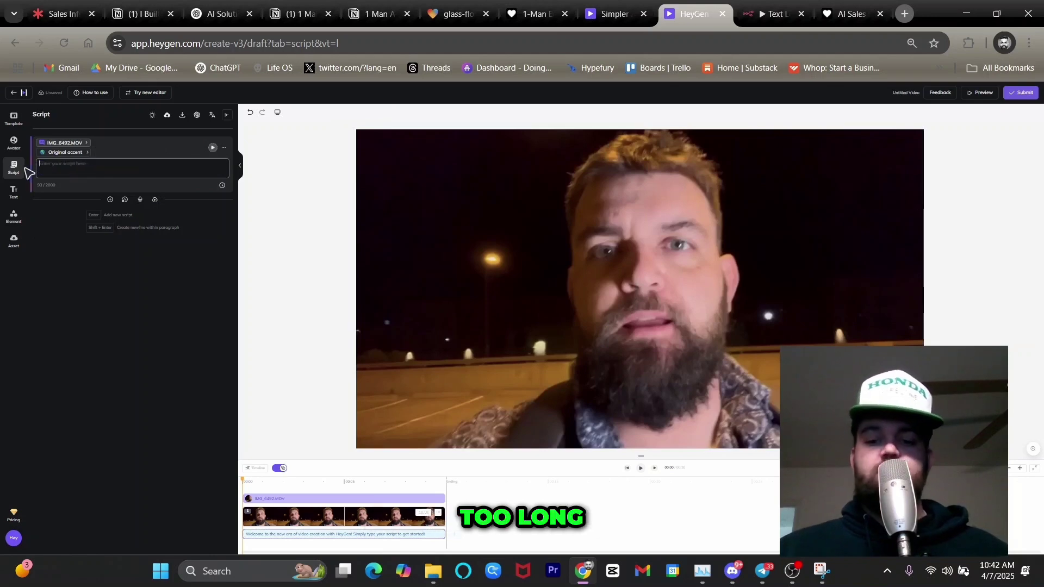
key(ctrl+v)
scroll(151, 361, down, 10)
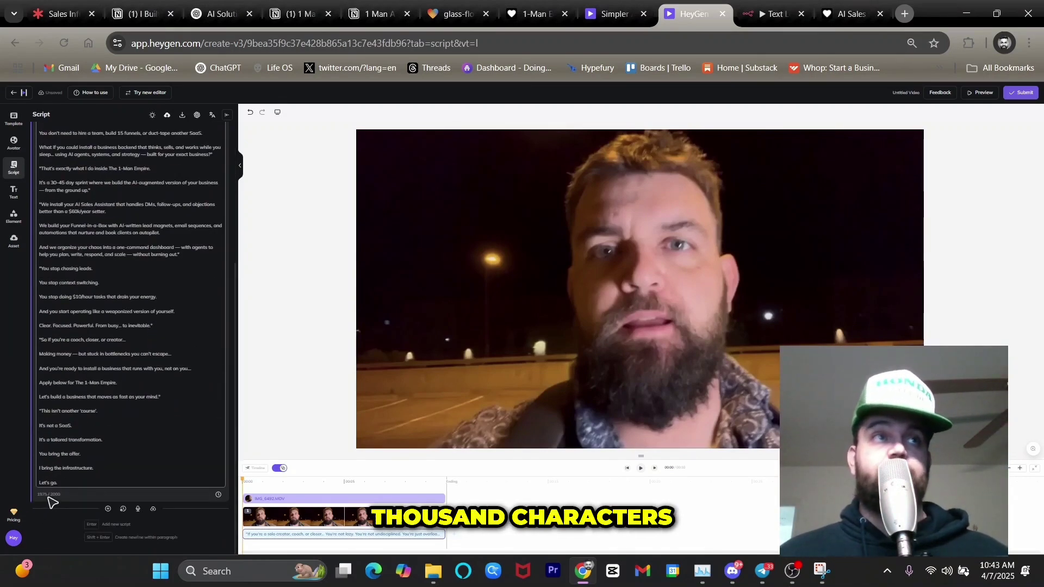
scroll(60, 473, up, 10)
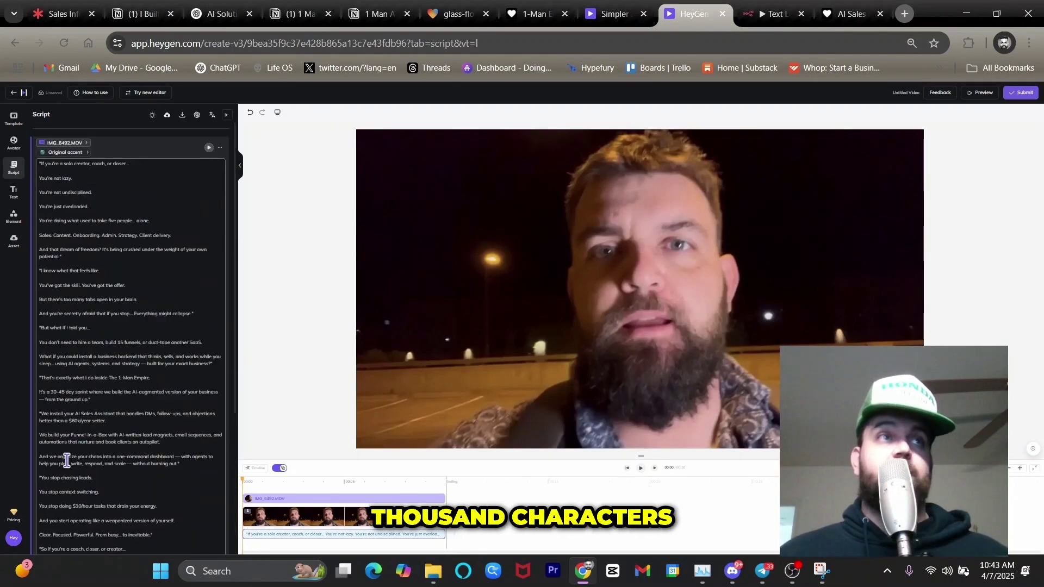
click(1021, 94)
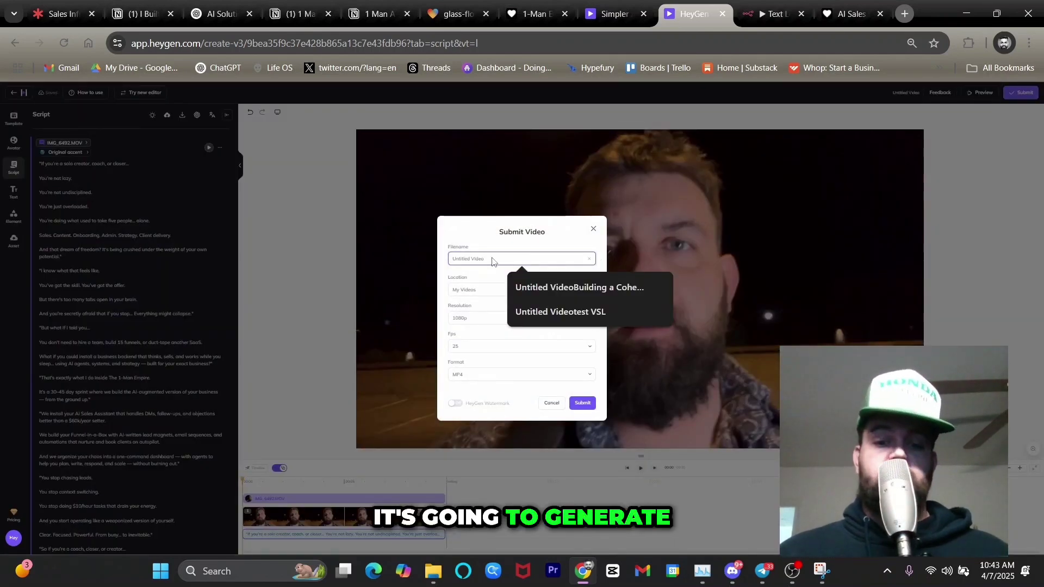
click(582, 403)
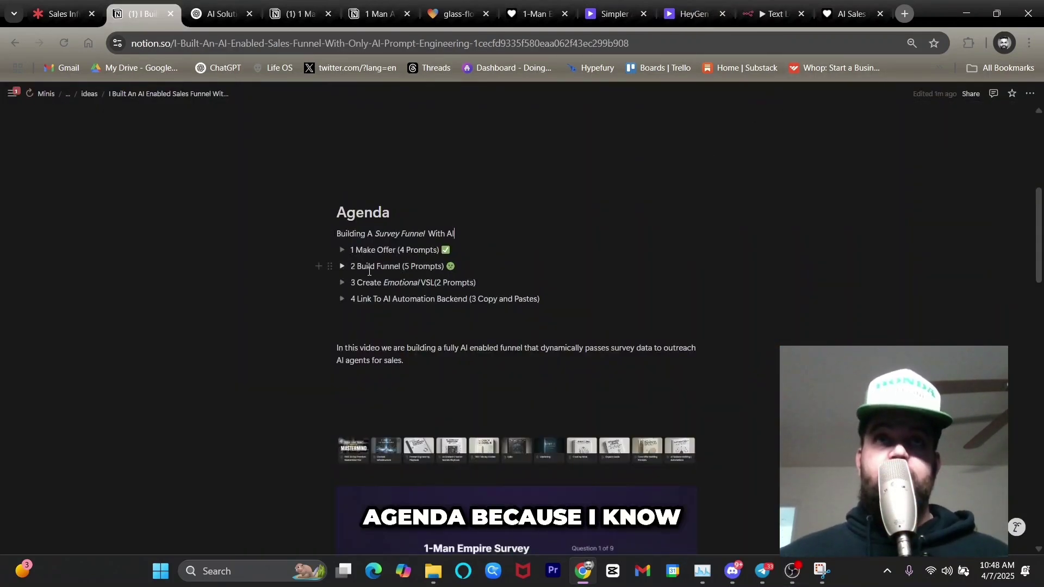
Step: Expand the Build Funnel agenda section and review its Supabase, video, MIFGE image, payment and webhook tasks
drag(360, 266, 425, 274)
click(342, 265)
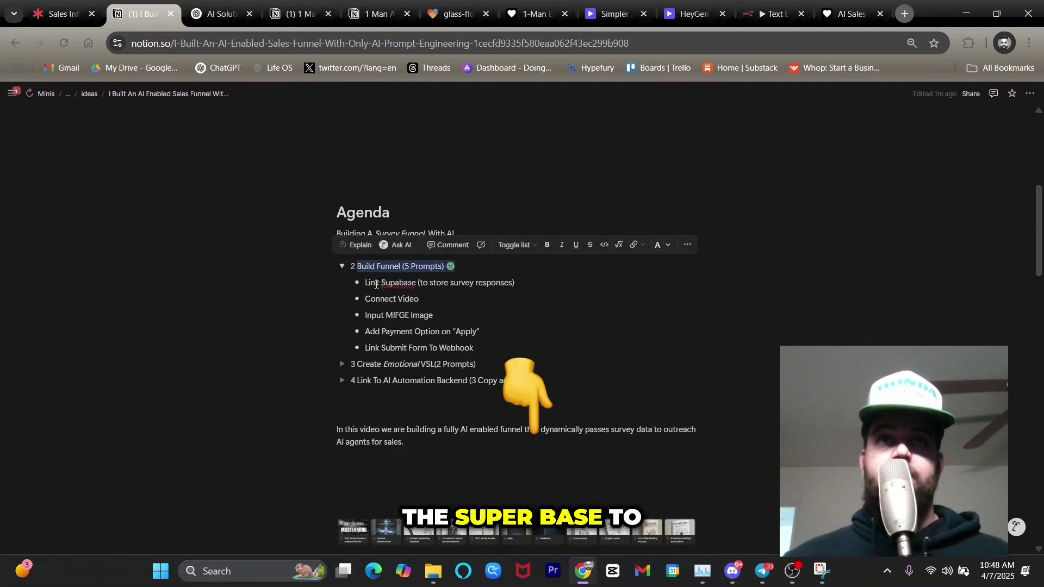
drag(376, 284, 506, 283)
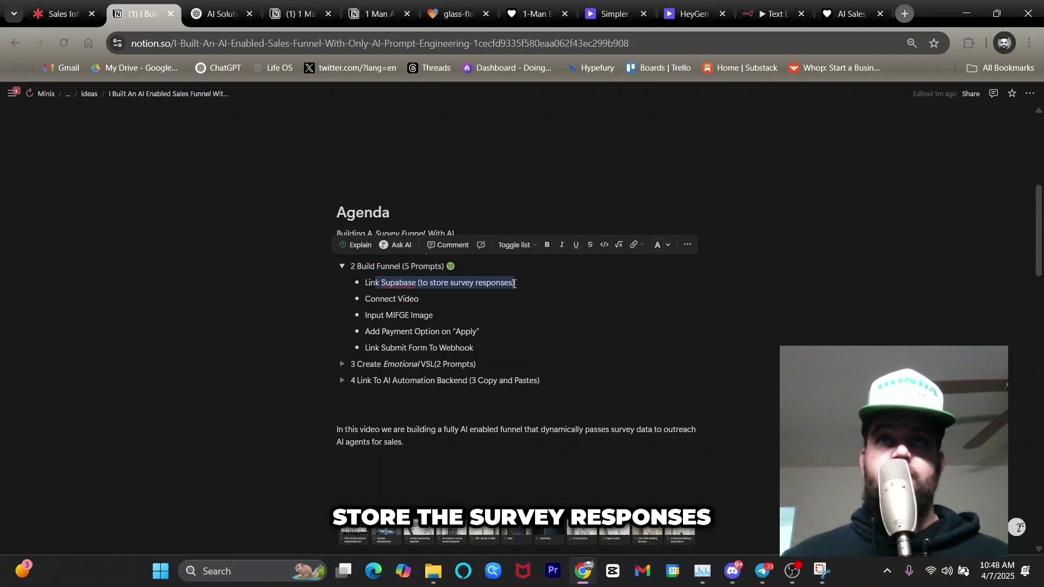
drag(375, 300, 418, 299)
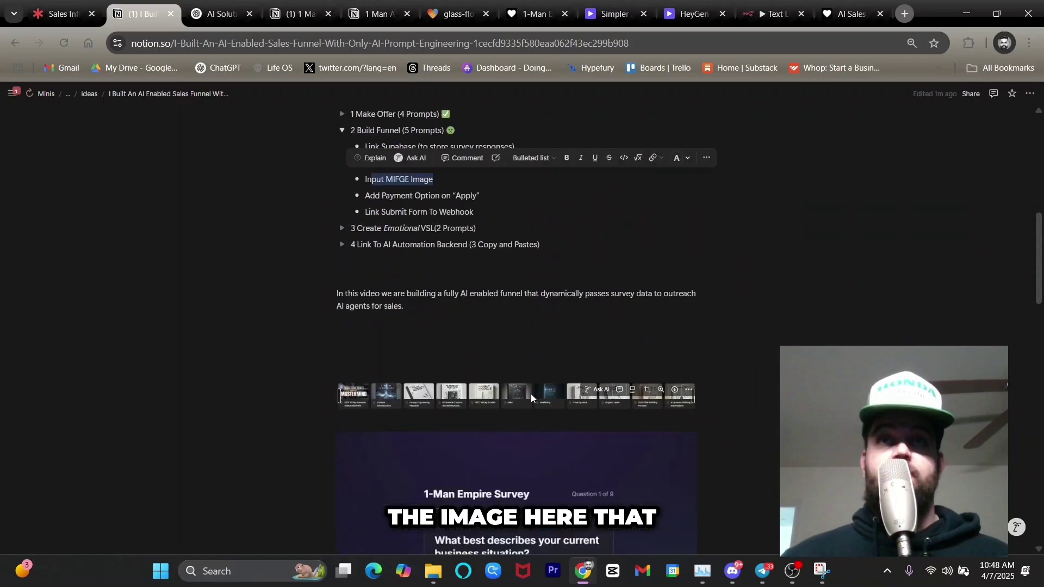
scroll(441, 365, up, 3)
drag(366, 332, 453, 334)
scroll(466, 407, down, 2)
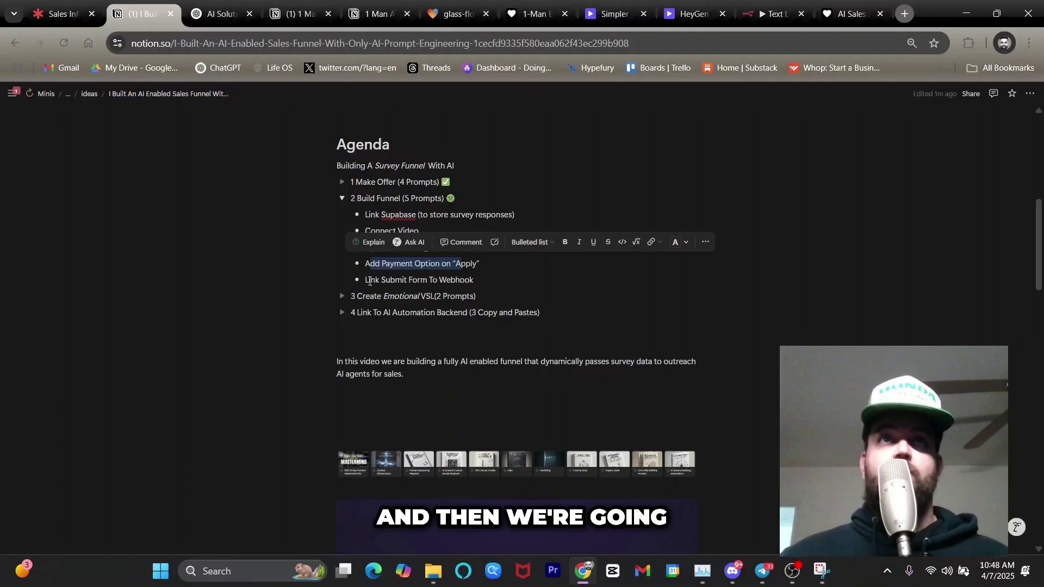
click(368, 281)
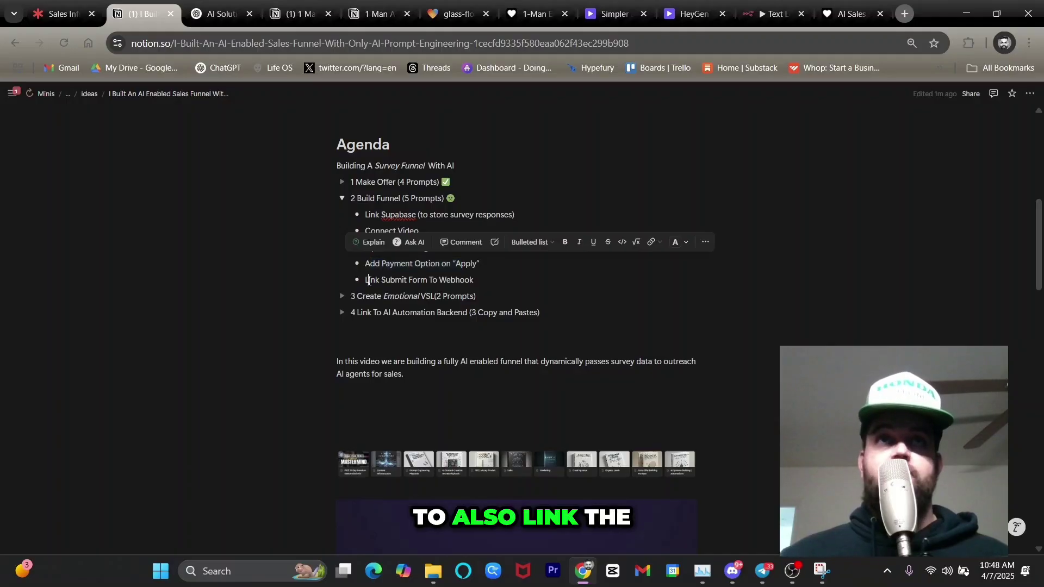
drag(392, 280, 478, 281)
Step: Check the Text Lovable AI Call and Sms workflow in n8n, and review the prompt counts for Make Offer and Build Funnel in the Notion agenda
click(771, 14)
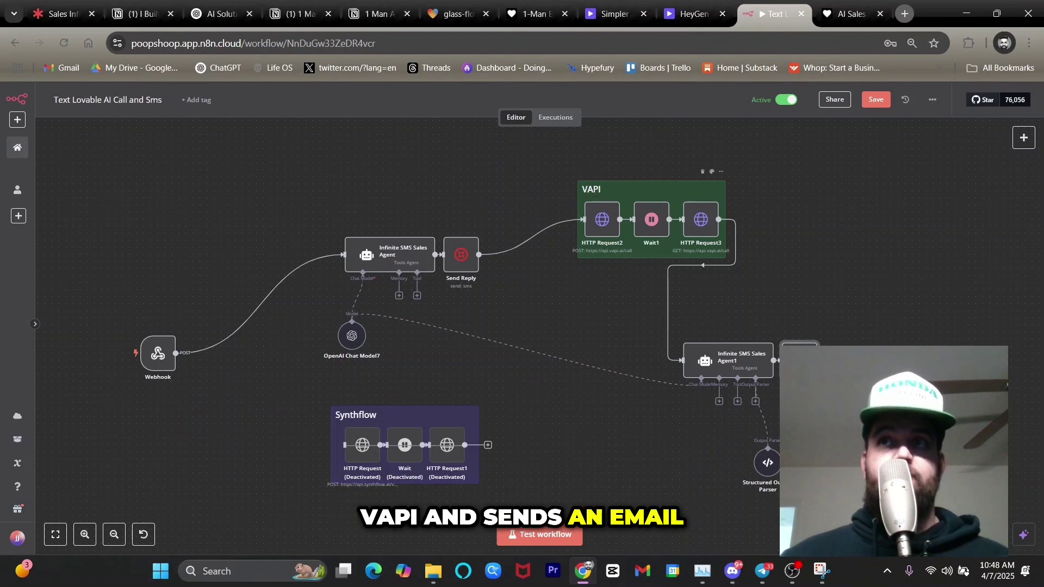
click(139, 14)
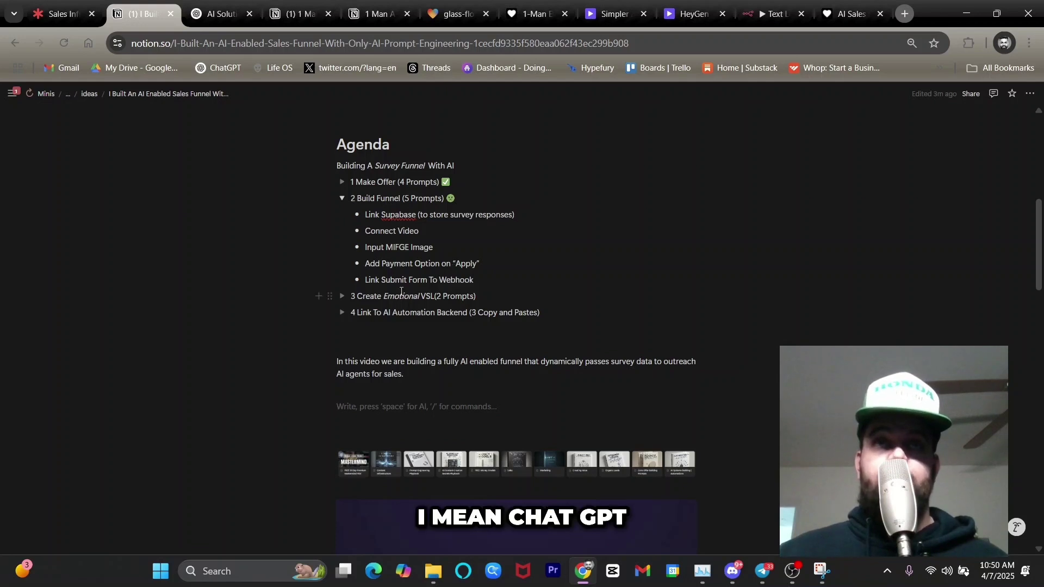
scroll(429, 277, up, 3)
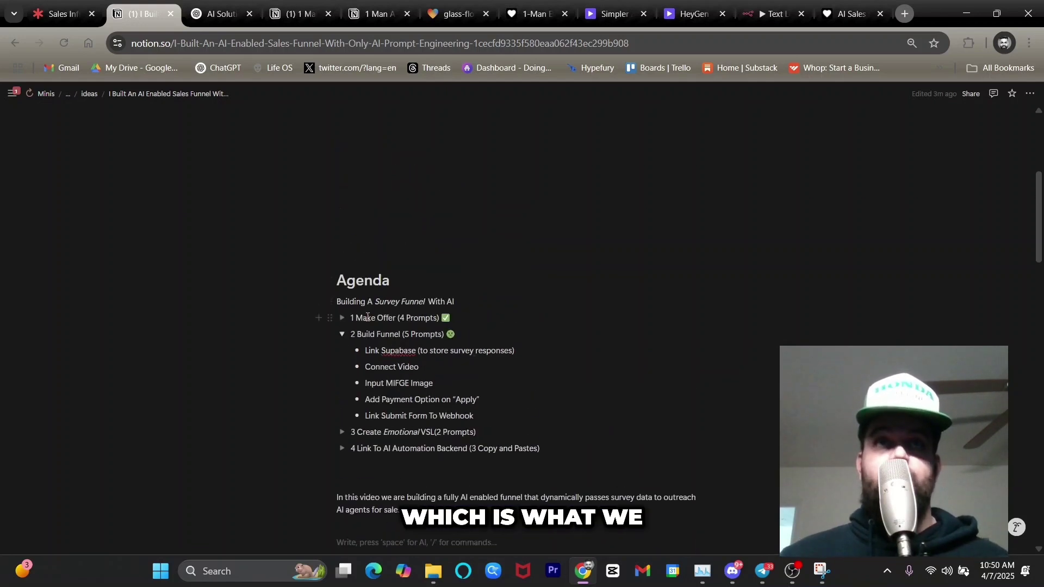
drag(355, 319, 445, 318)
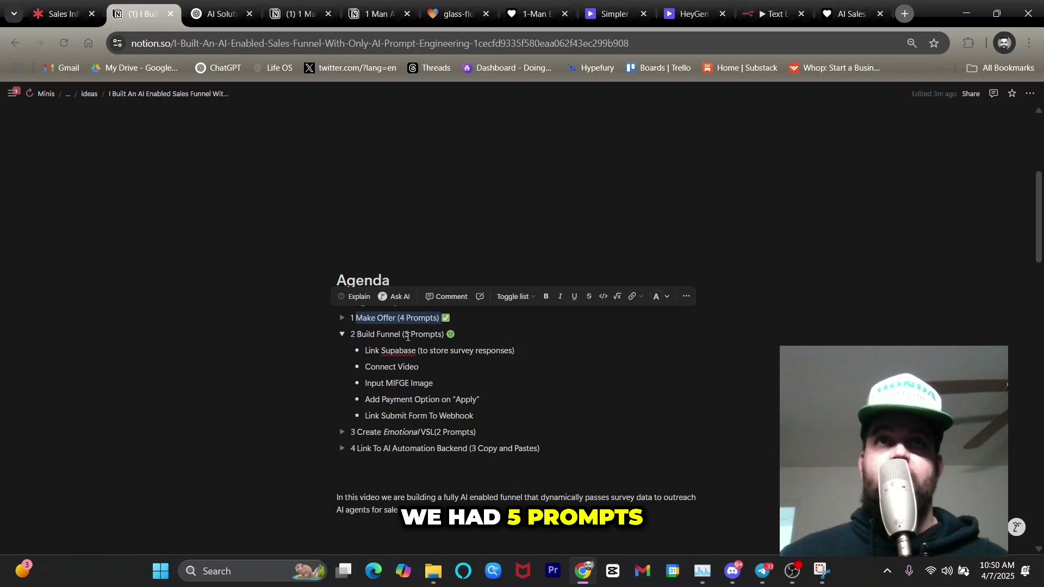
drag(404, 335, 445, 336)
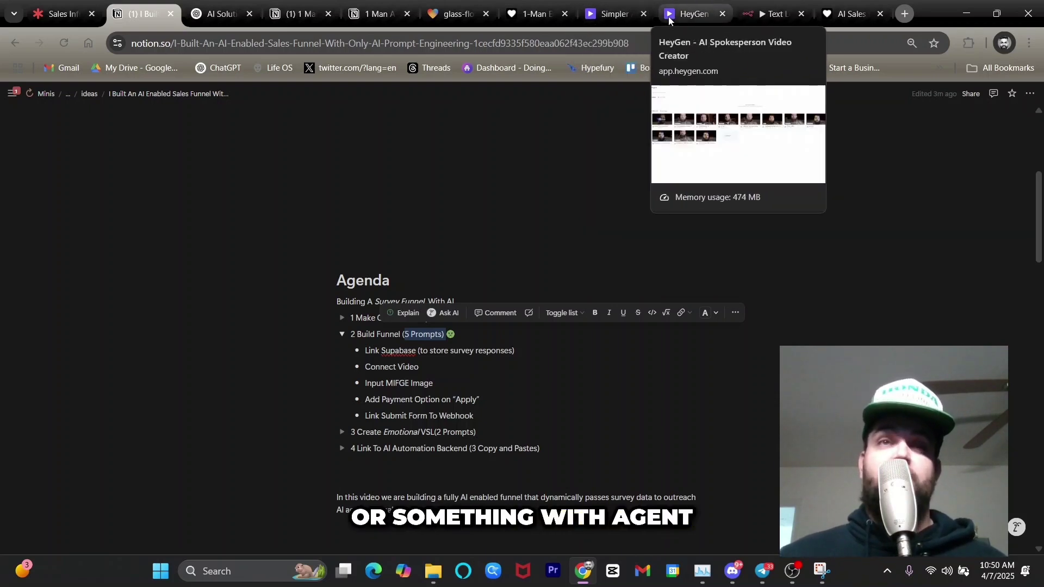
Step: Switch to n8n and examine the whole Text Lovable AI Call and Sms workflow, from the webhook through VAPI to Gmail
click(772, 13)
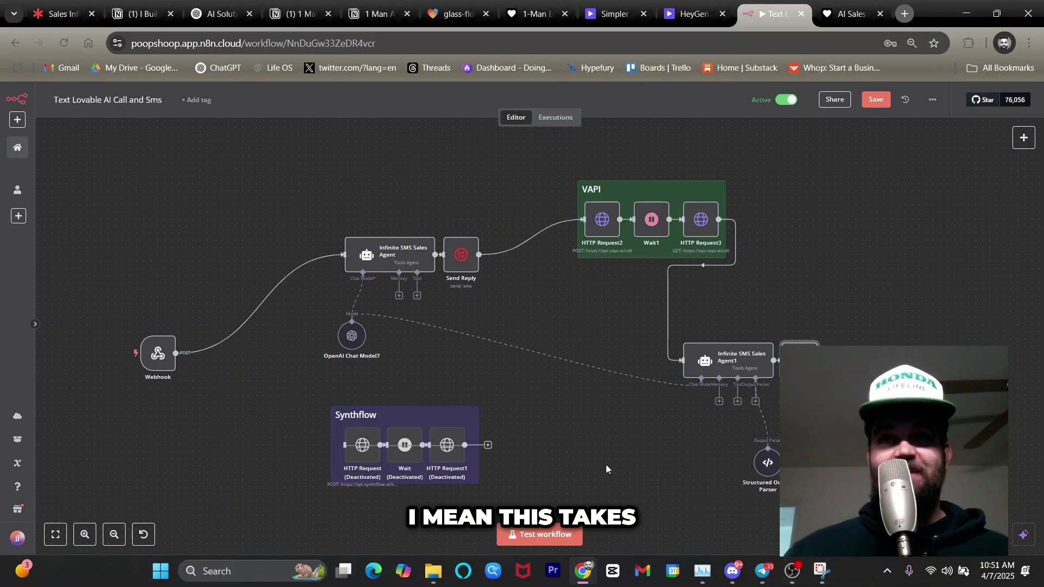
scroll(565, 421, down, 2)
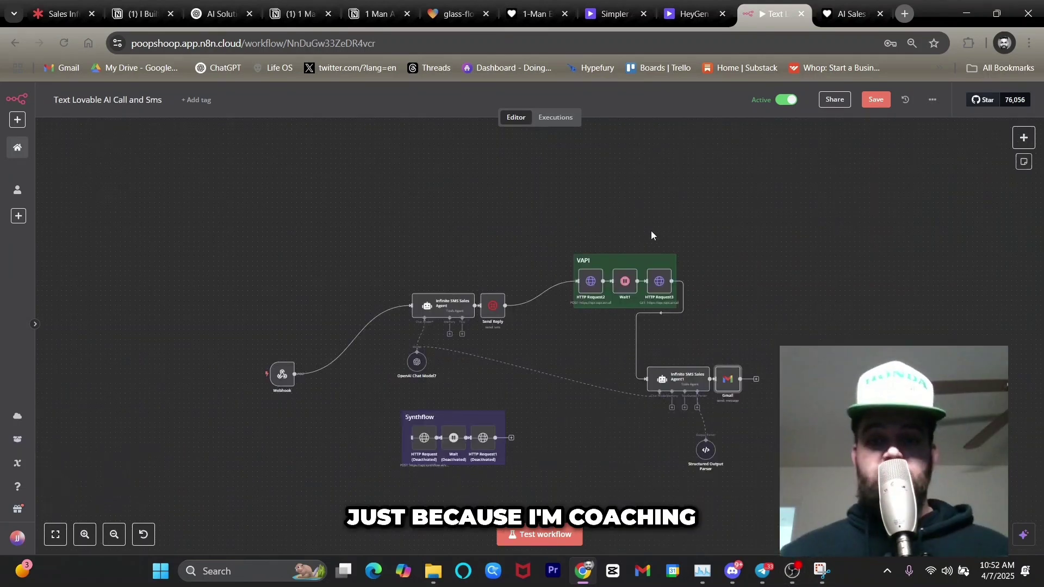
right_click(549, 327)
click(525, 234)
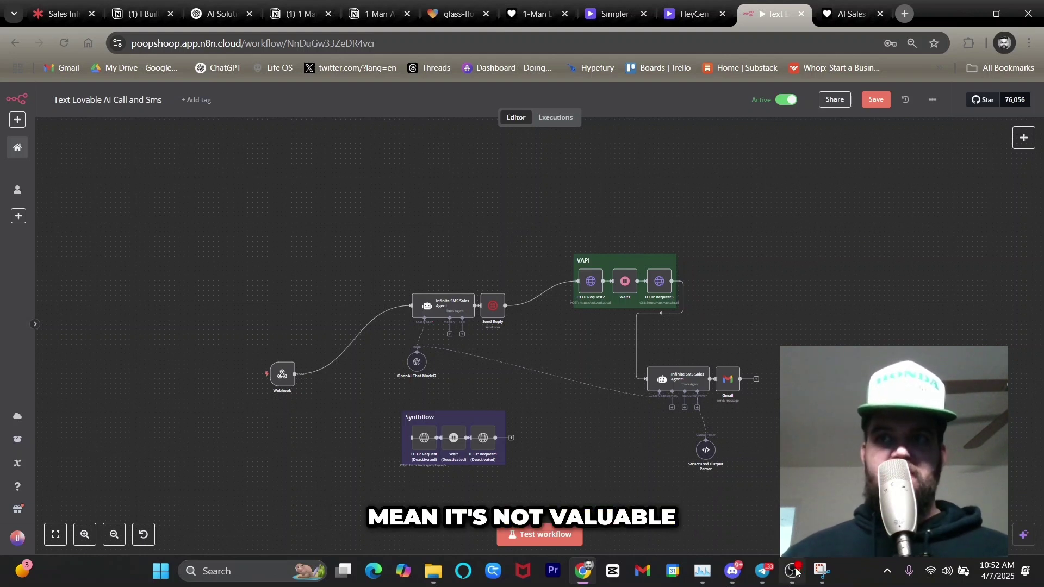
mouse_move(792, 570)
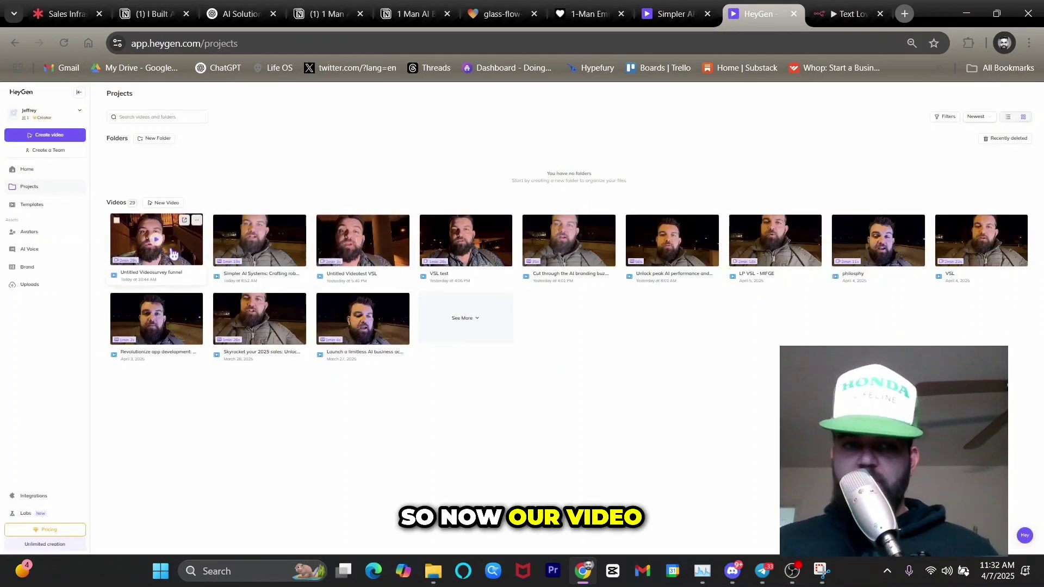
Step: Open the generated Untitled Videosurvey funnel video in HeyGen and play it
click(152, 246)
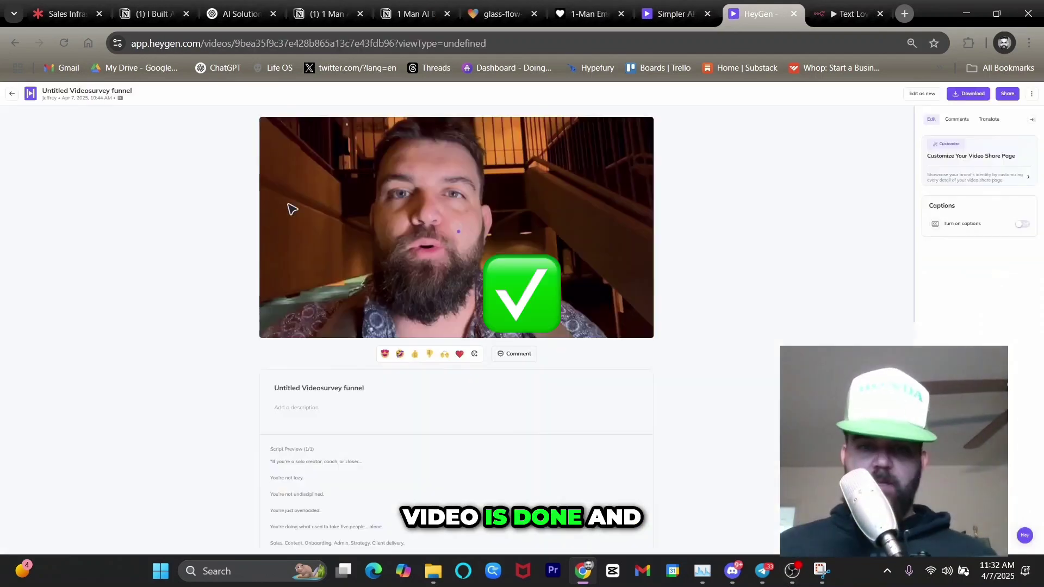
click(273, 325)
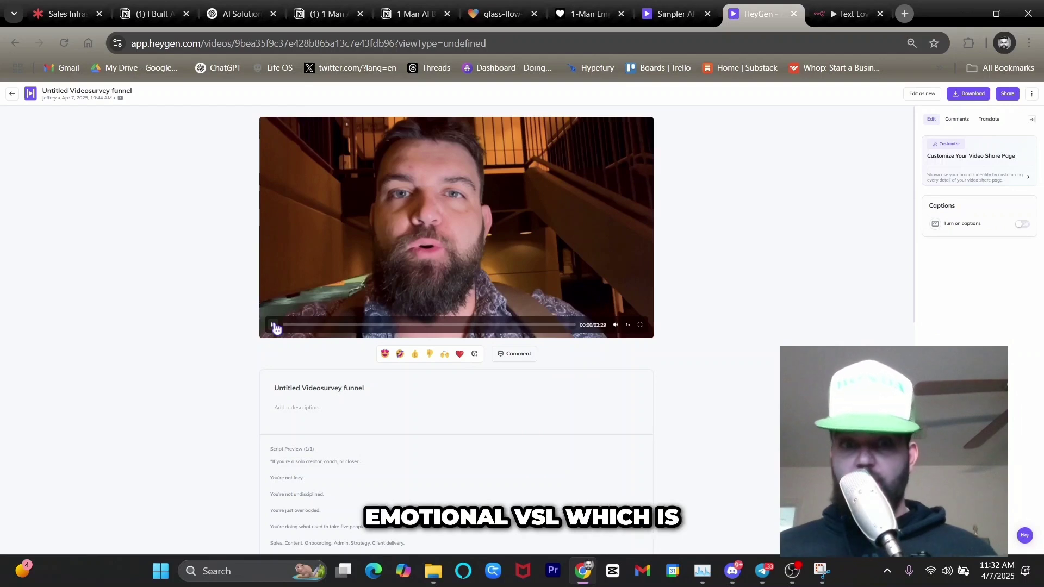
Step: Switch to the 1-Man Empire Survey preview and answer "Systems and automation" and "I have more money than time", continuing to the contact form
click(587, 13)
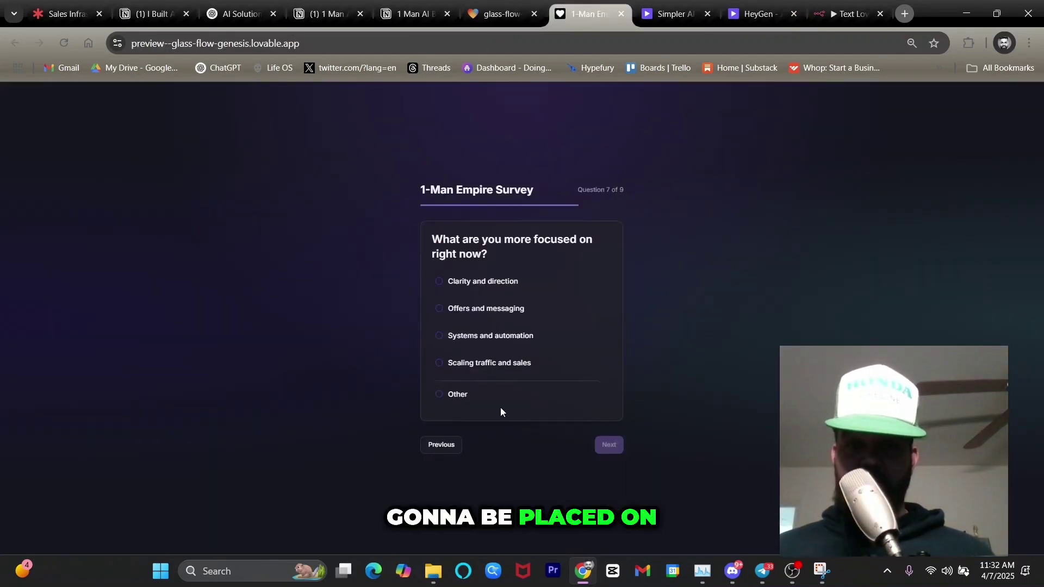
click(501, 334)
click(610, 446)
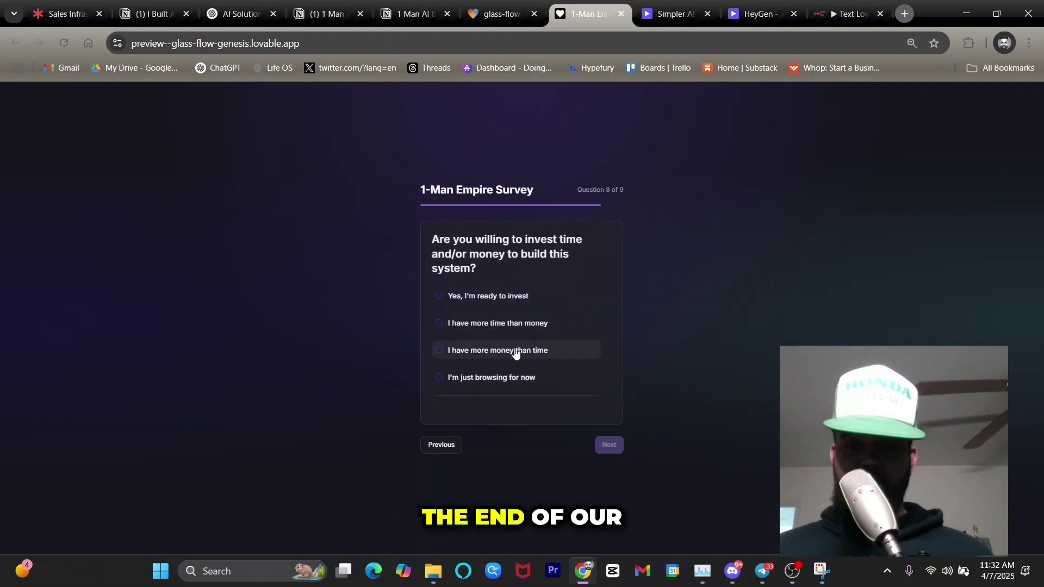
click(515, 351)
click(598, 447)
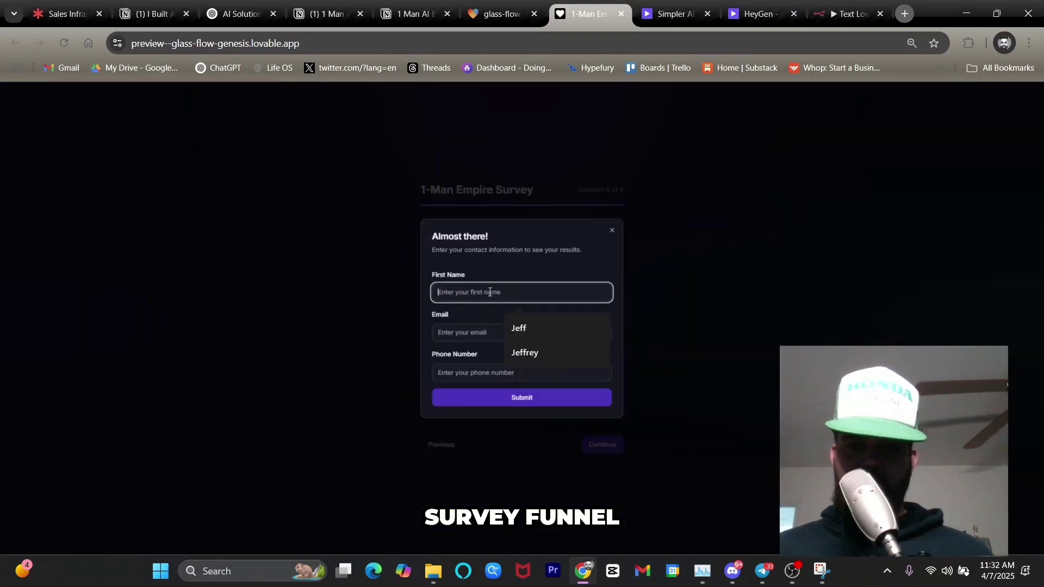
Step: Fill in the contact form's first name, email and phone number, submit it, and review the thank-you page down to Apply Now
click(529, 325)
click(528, 332)
click(527, 380)
click(522, 372)
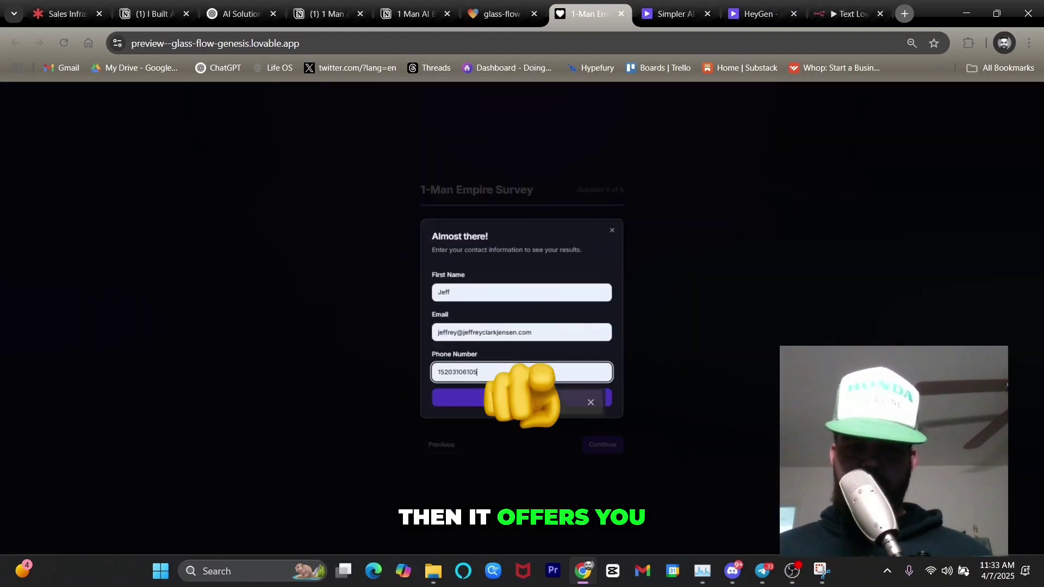
click(540, 401)
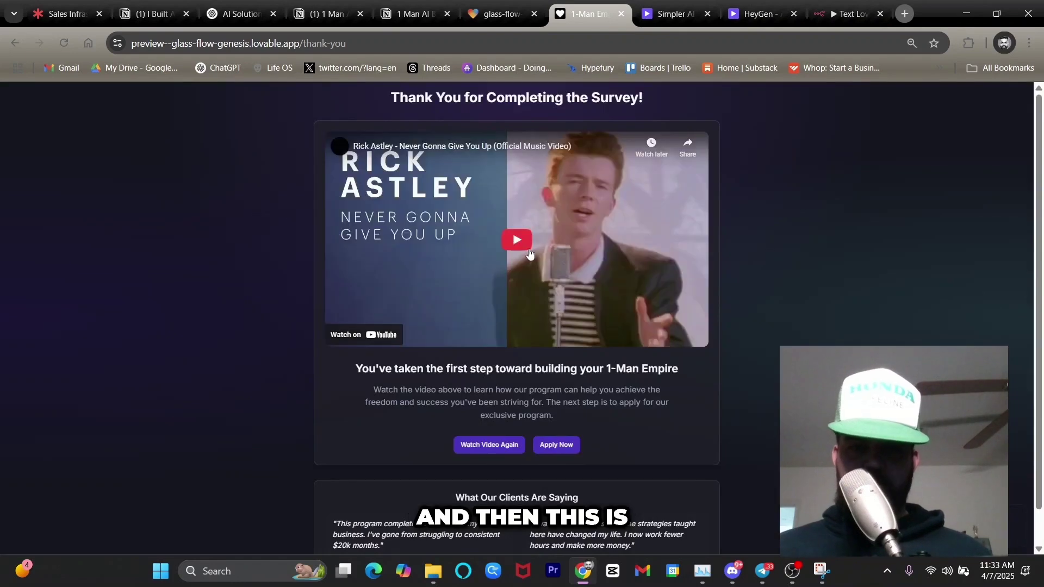
scroll(531, 429, down, 1)
scroll(531, 428, up, 1)
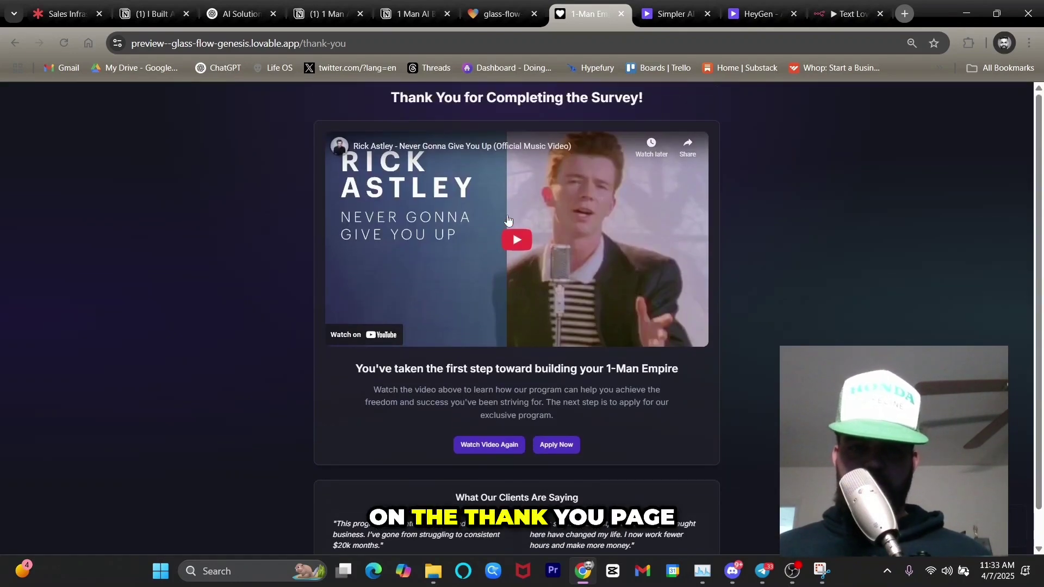
scroll(508, 304, down, 1)
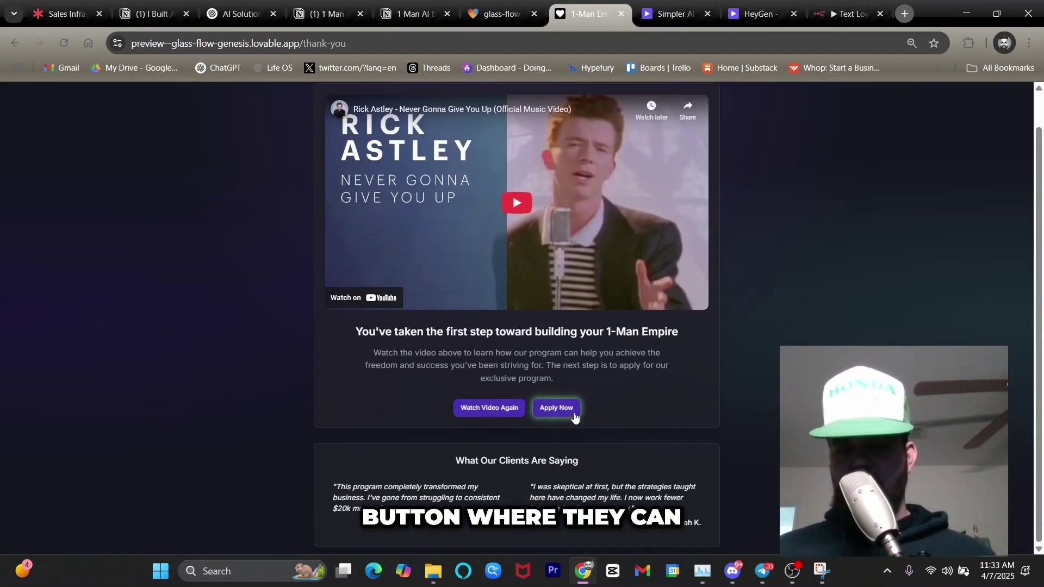